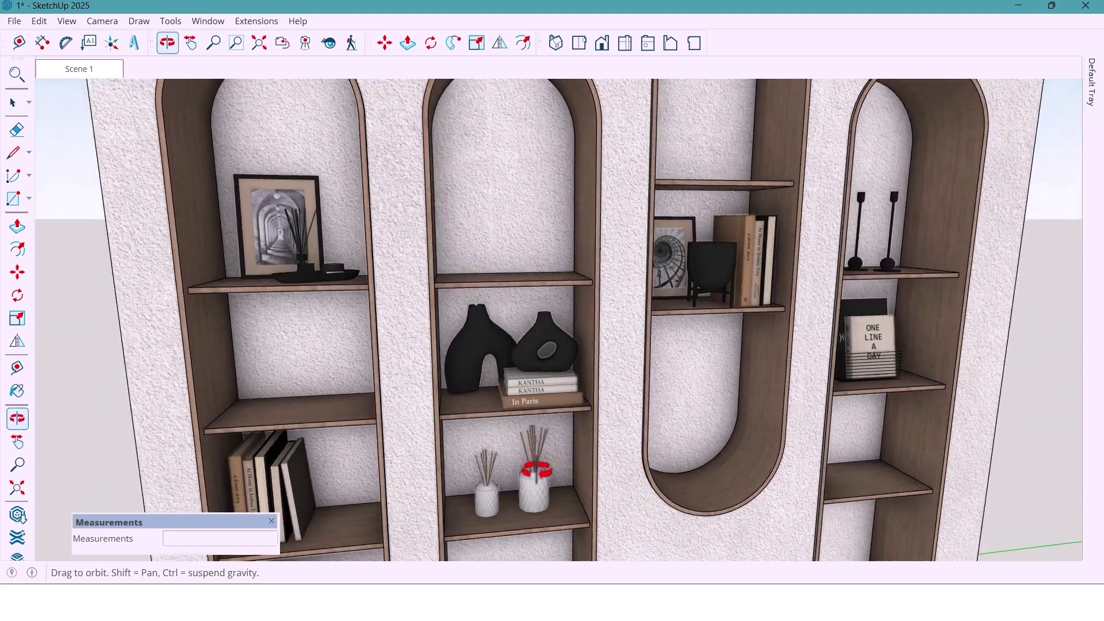
- Zoom out and orbit around the finished arched shelving wall to see all four niches
scroll(534, 470, down, 8)
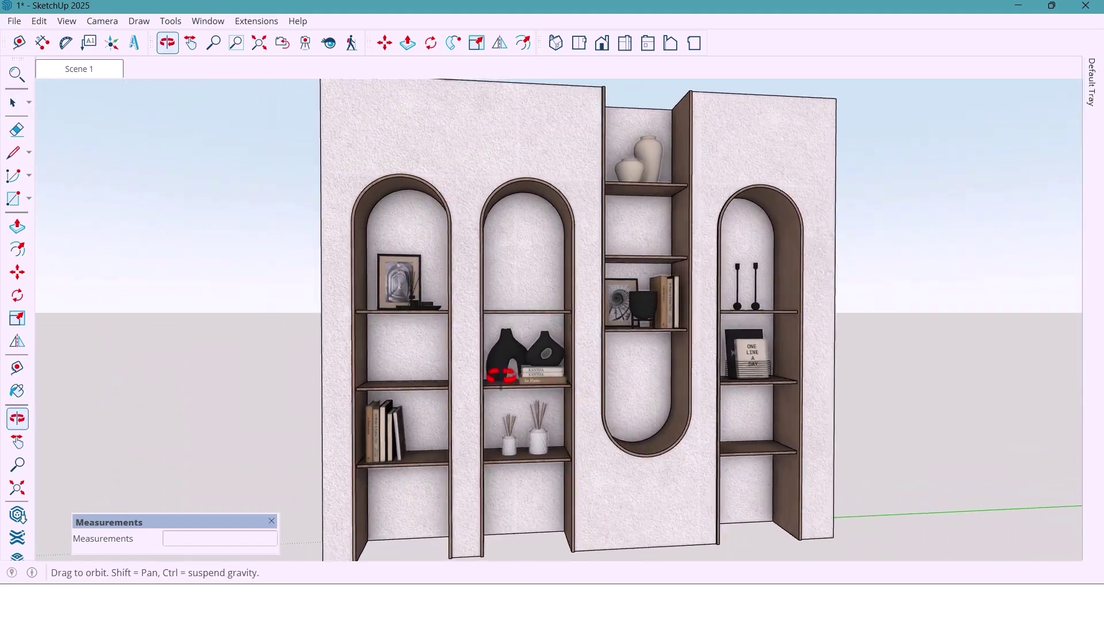
drag(501, 377, 405, 368)
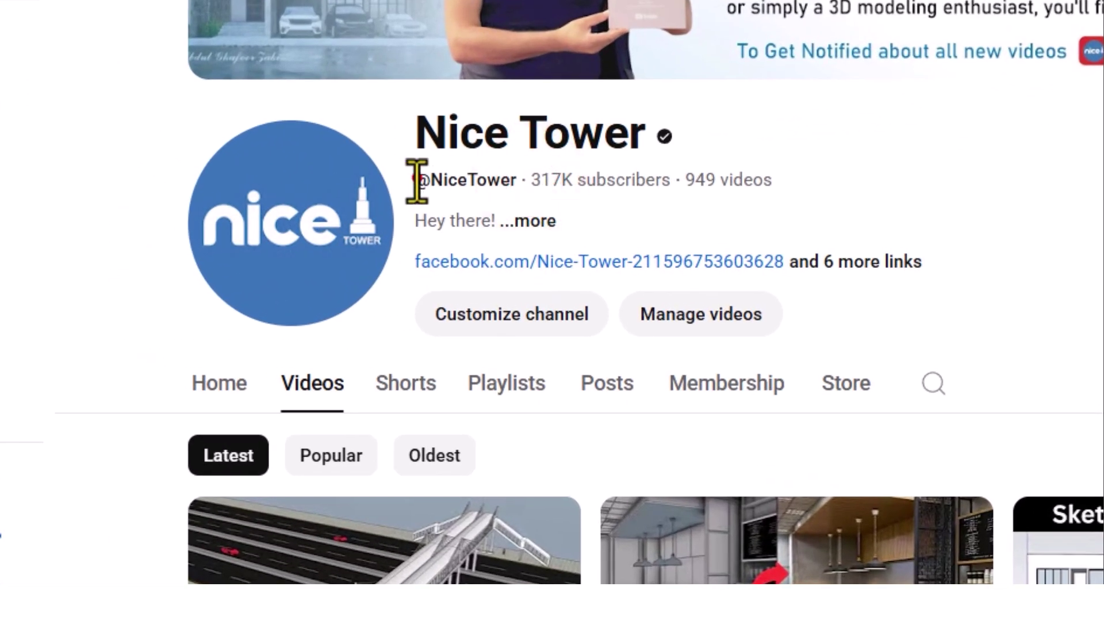
- Highlight the channel's subscriber and video count line, then scroll down through the SketchUp tutorial videos
drag(602, 180, 748, 180)
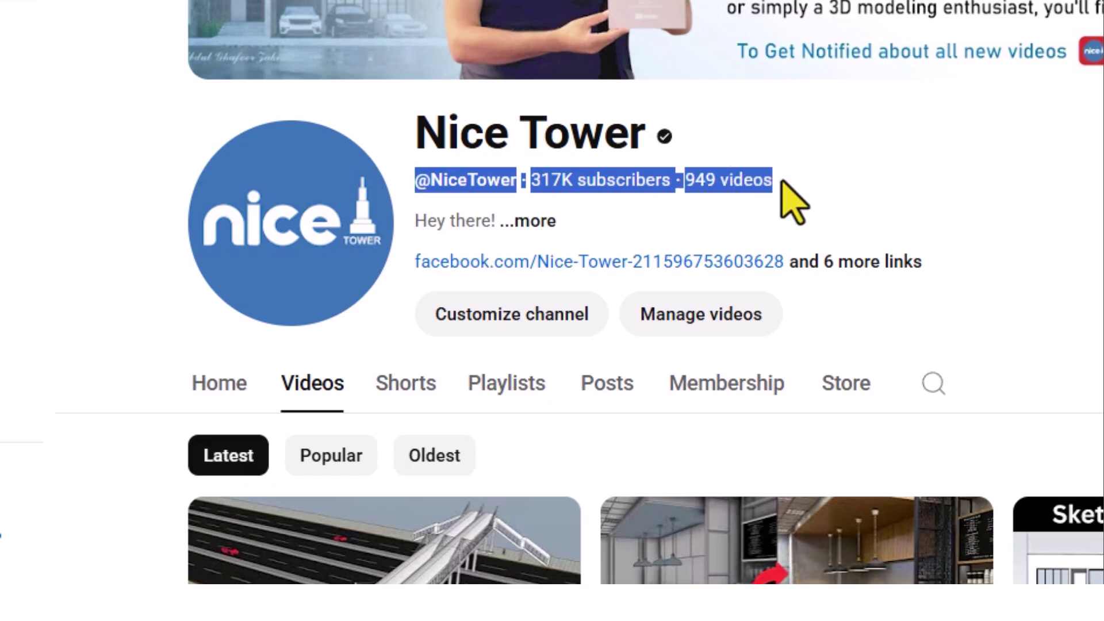
click(643, 240)
scroll(616, 276, down, 3)
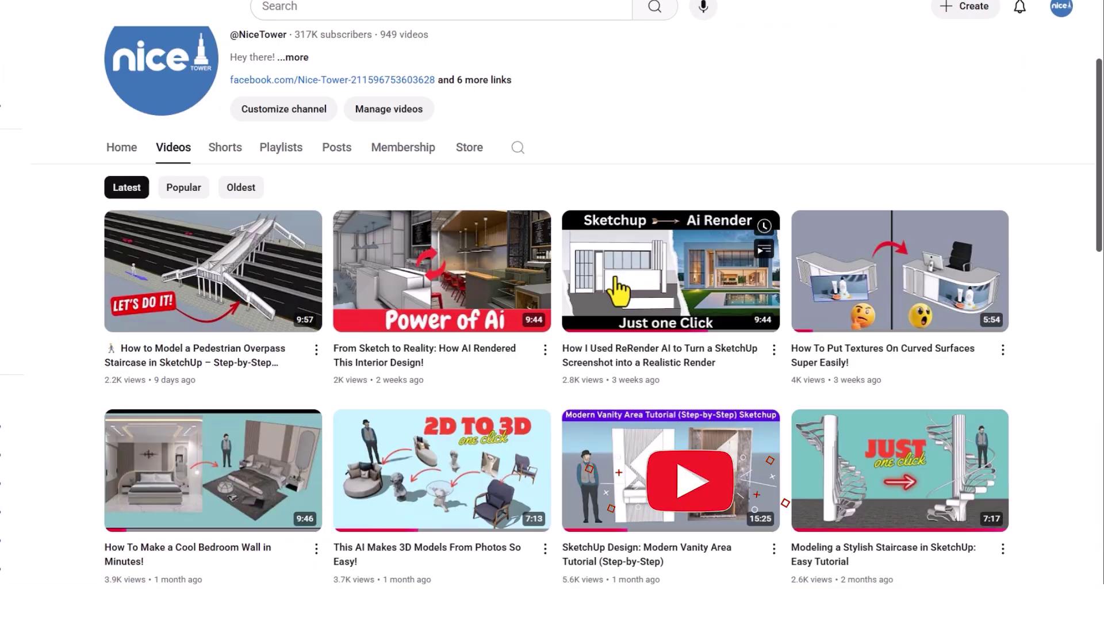
scroll(615, 288, down, 4)
scroll(1035, 353, down, 5)
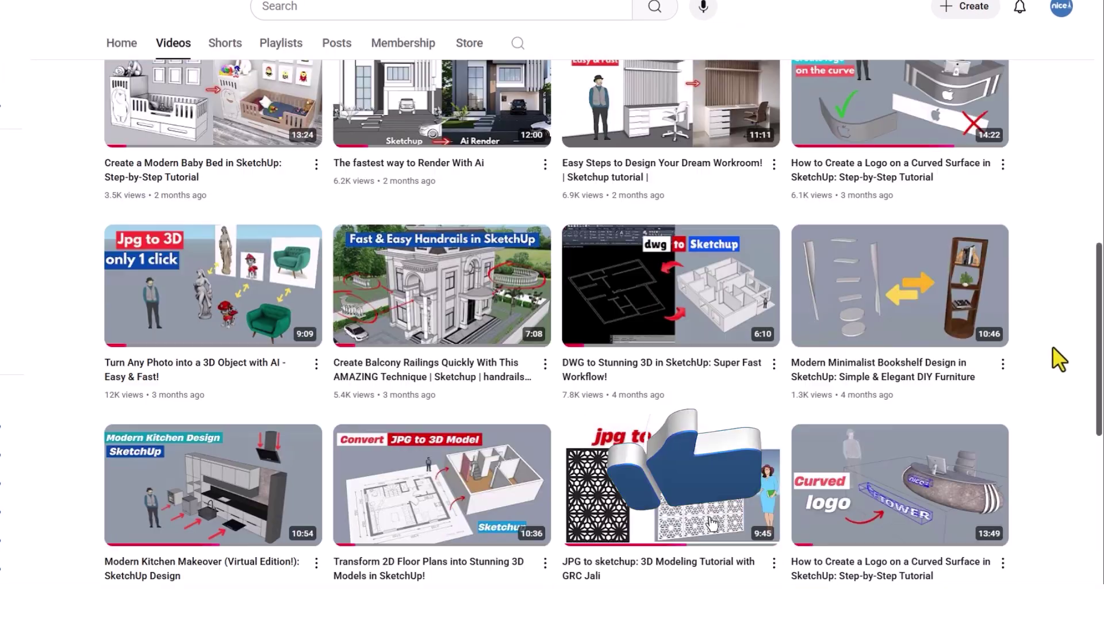
scroll(1058, 359, down, 8)
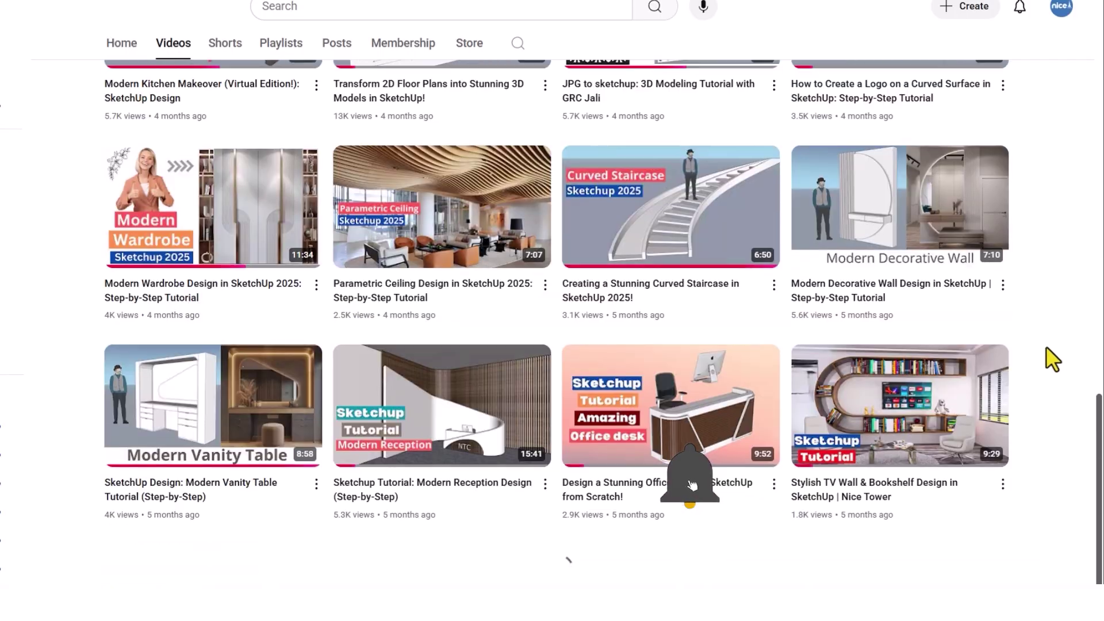
scroll(1052, 359, down, 10)
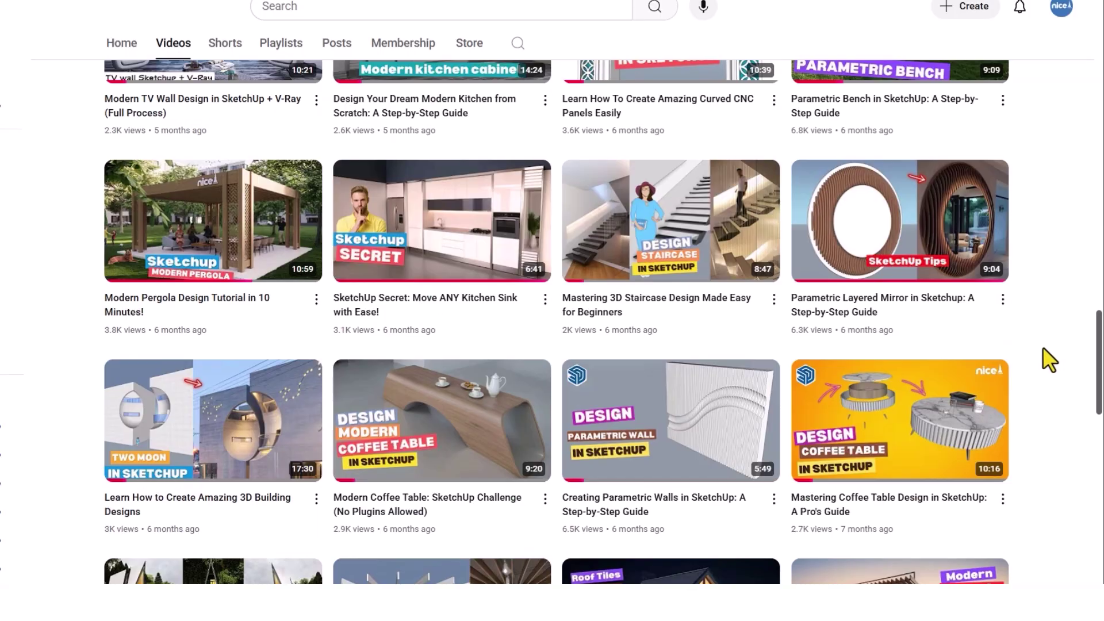
scroll(1049, 360, down, 15)
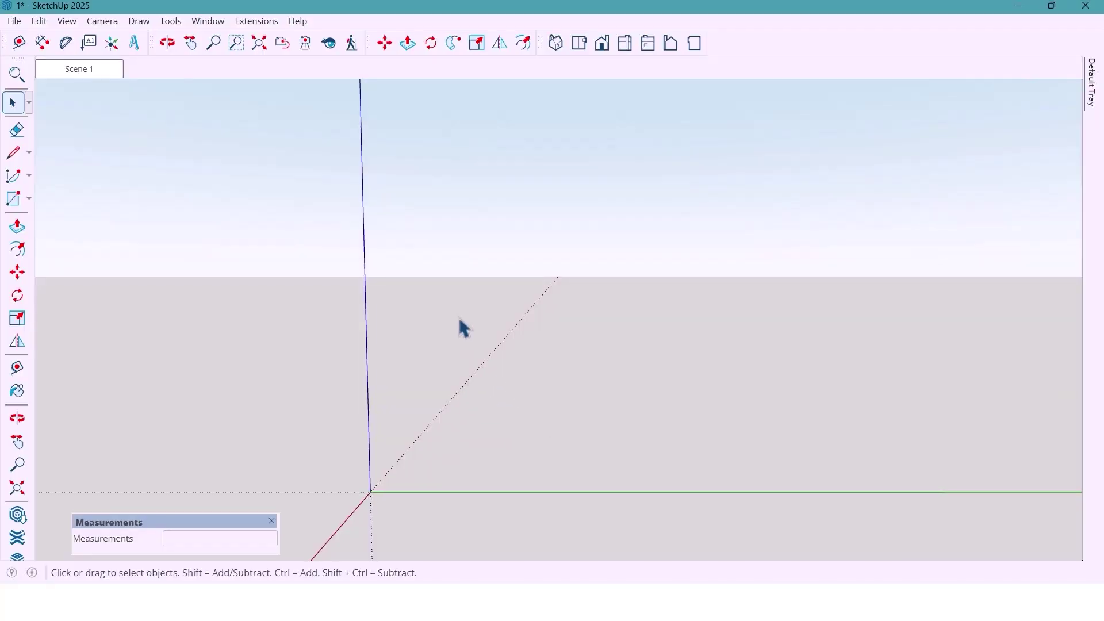
- Draw a 2500 by 2800 mm rectangle starting at the origin
scroll(460, 320, down, 4)
middle_drag(434, 430, 430, 415)
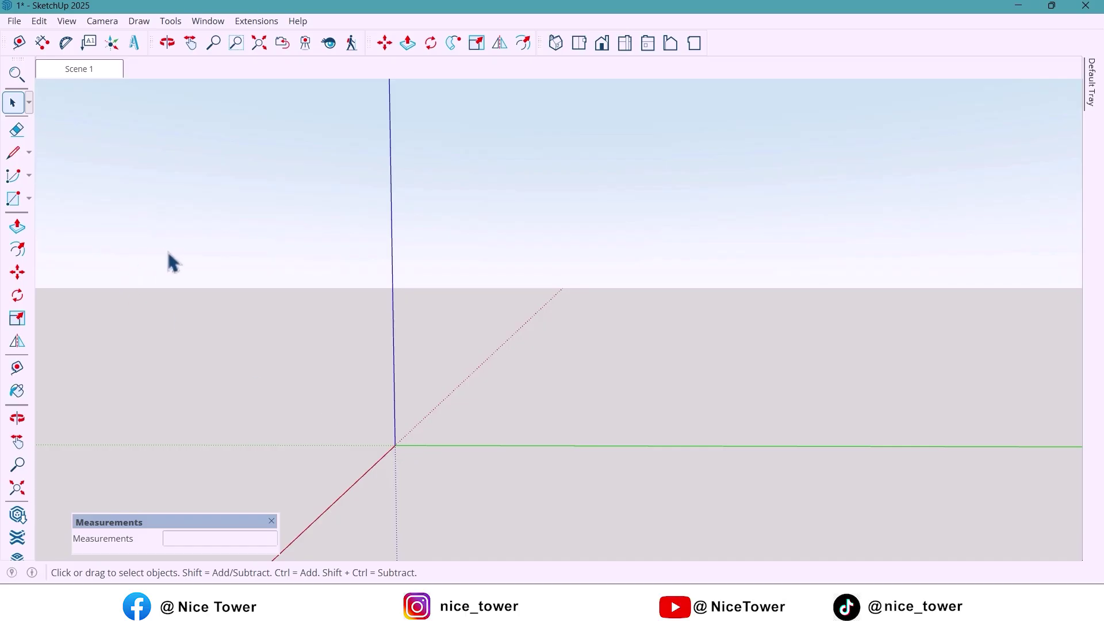
click(14, 199)
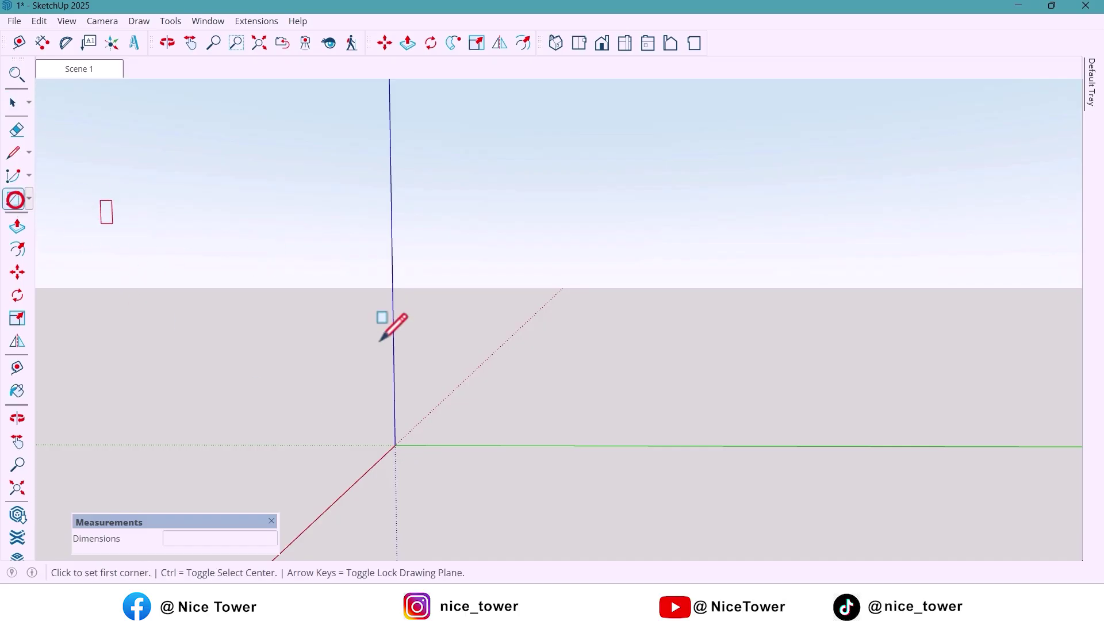
click(395, 445)
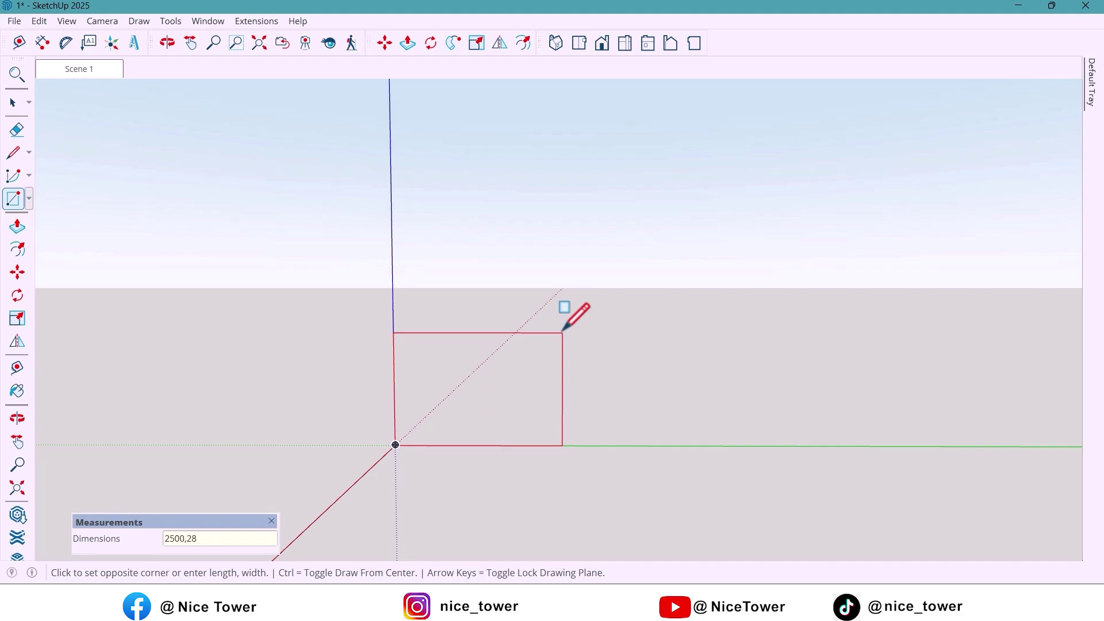
text(2500,2800)
key(Return)
- Push/pull the rectangle 300 mm into a solid wall block
key(o)
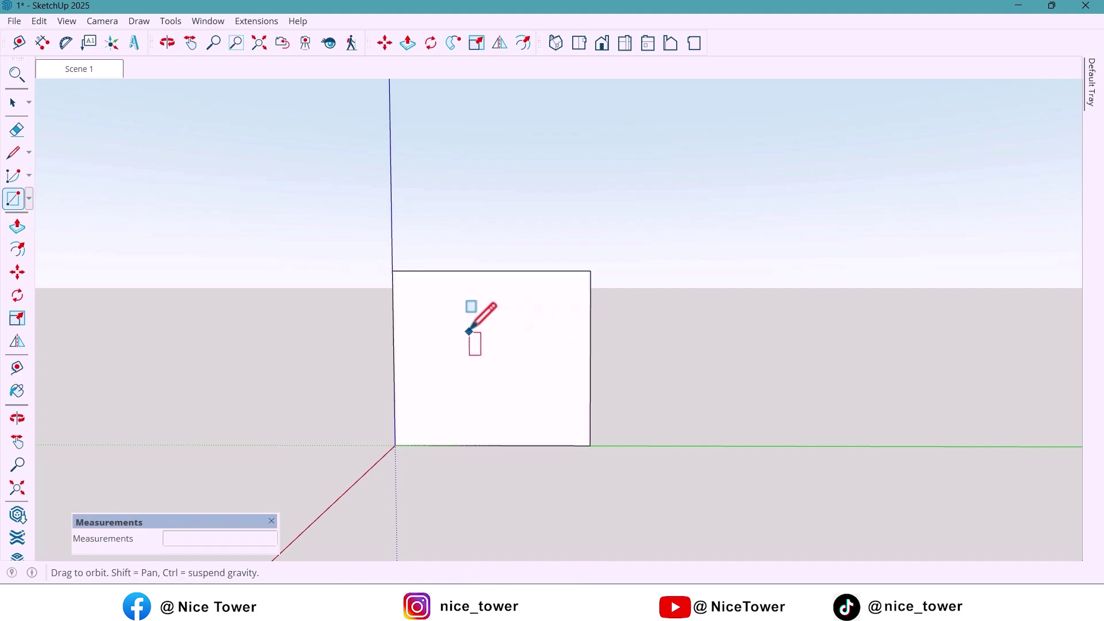
mouse_move(468, 333)
mouse_down()
mouse_move(488, 336)
mouse_move(481, 357)
mouse_move(488, 340)
mouse_up()
key(p)
click(519, 366)
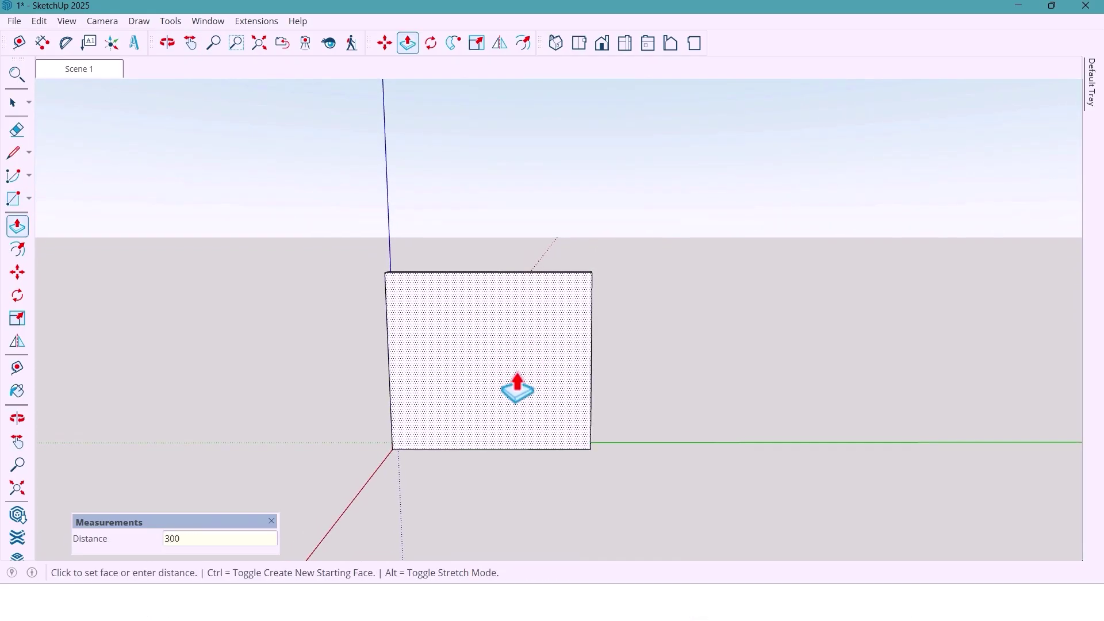
click(517, 390)
key(space)
- Copy the wall's left edge 150 mm right, then another 500 mm further right
middle_drag(489, 356, 361, 295)
scroll(363, 302, up, 3)
middle_drag(412, 335, 396, 315)
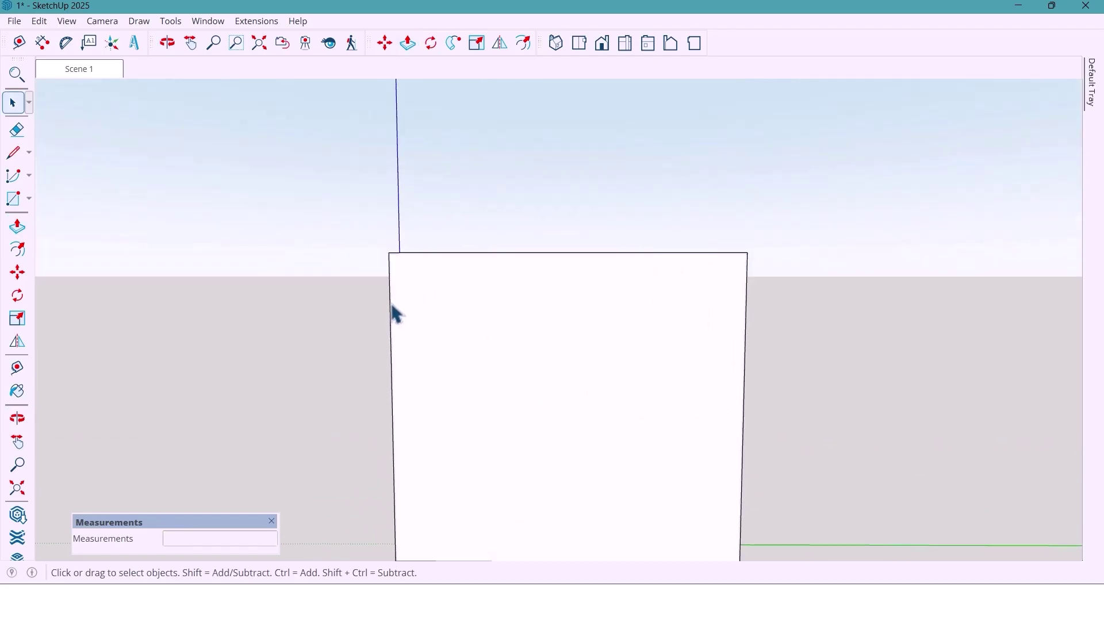
middle_drag(411, 236, 407, 294)
key(m)
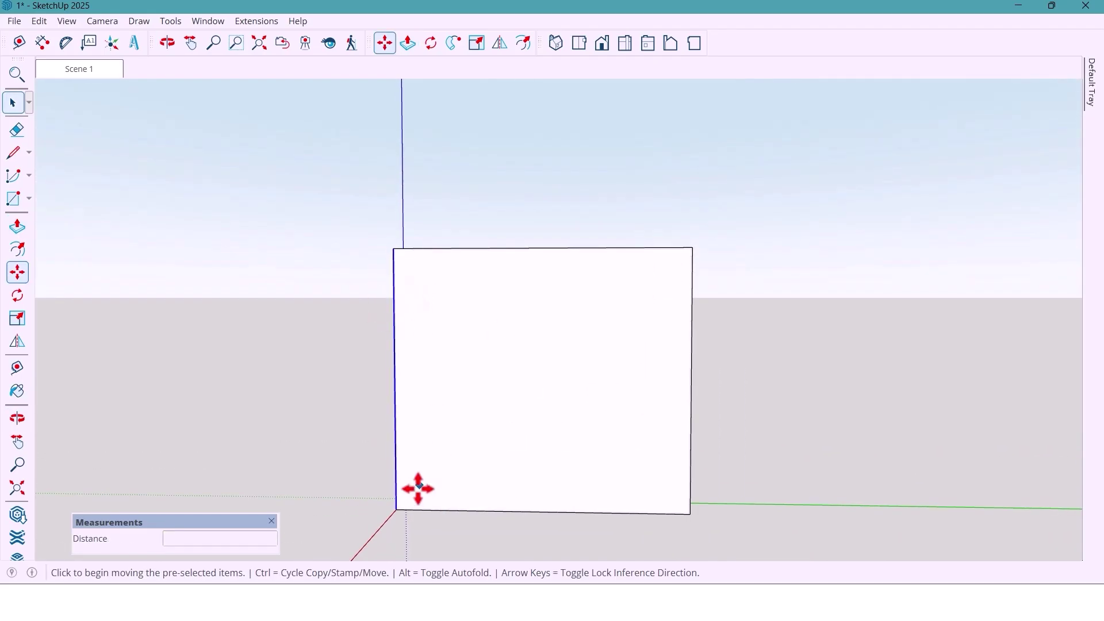
key(ctrl)
click(395, 507)
text(1)
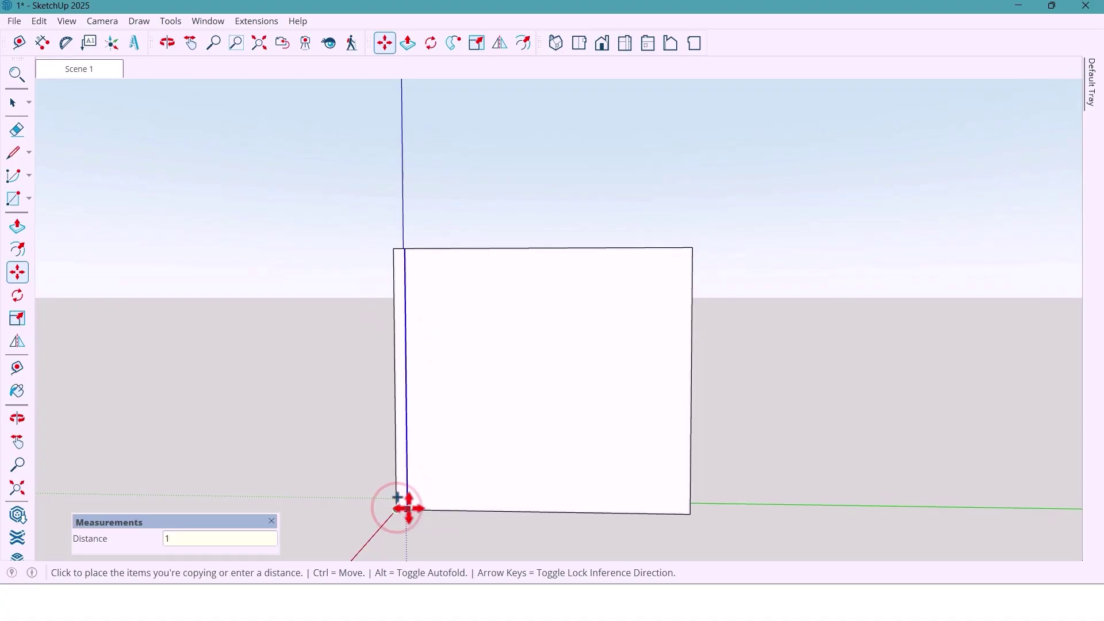
text(50)
key(Return)
key(ctrl)
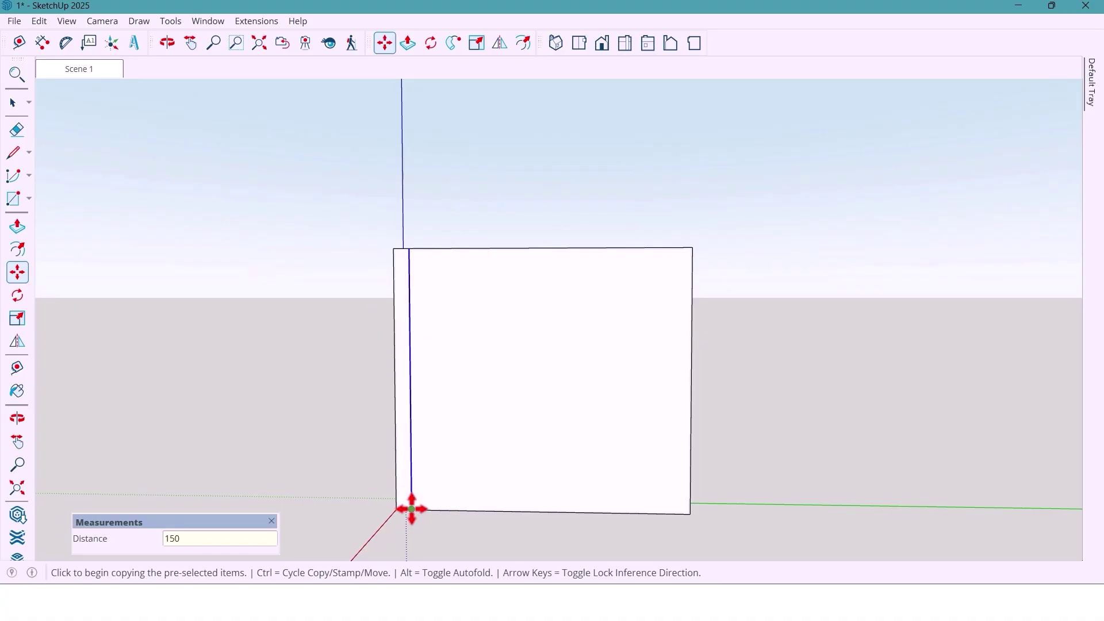
click(410, 509)
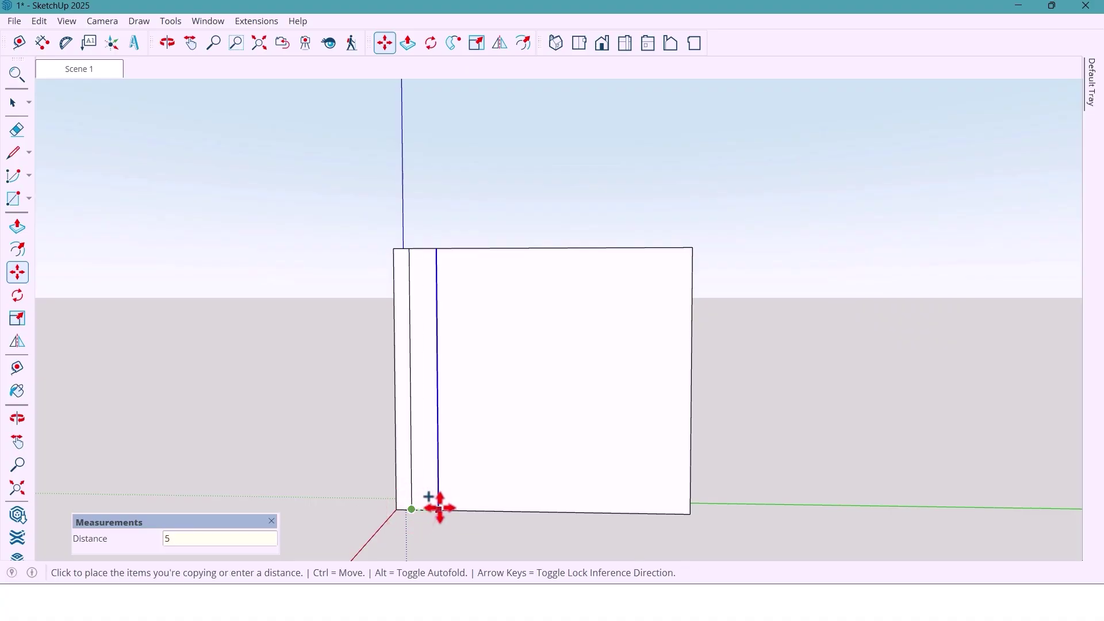
text(500)
key(Return)
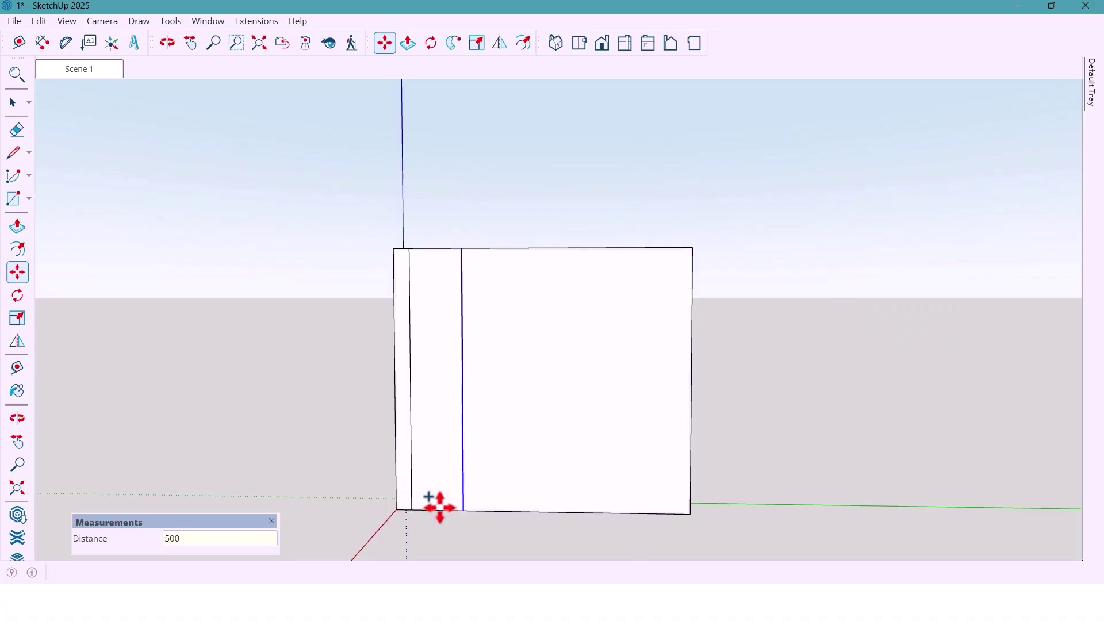
key(space)
- Copy the 150 and 500 mm strips 650 mm to the right, repeated x3 across the wall
click(436, 487)
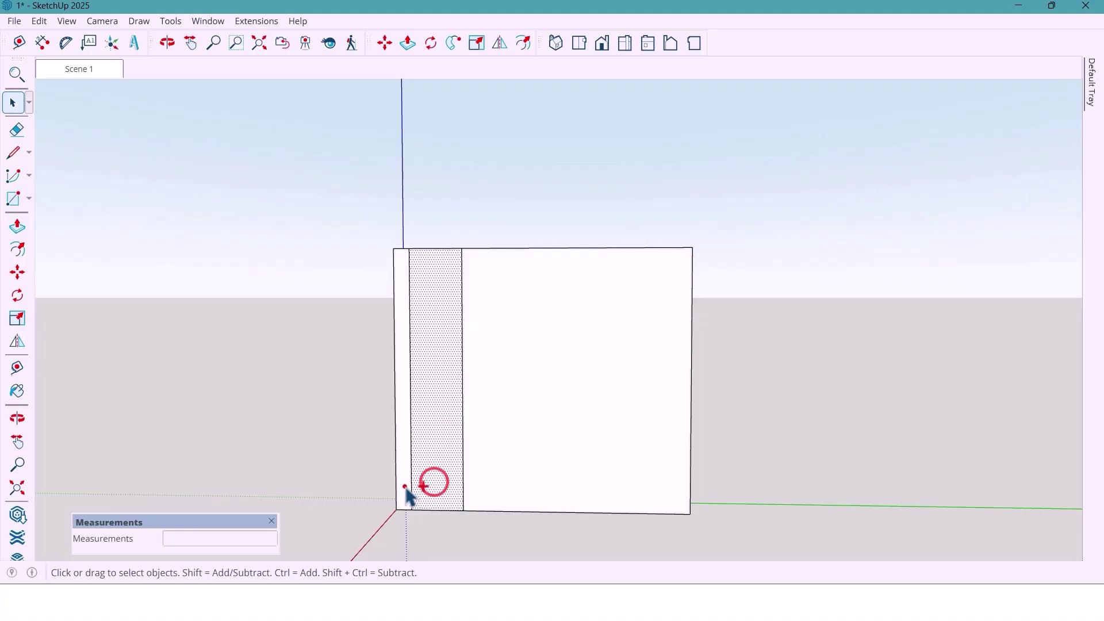
ctrl+click(404, 486)
key(m)
key(ctrl)
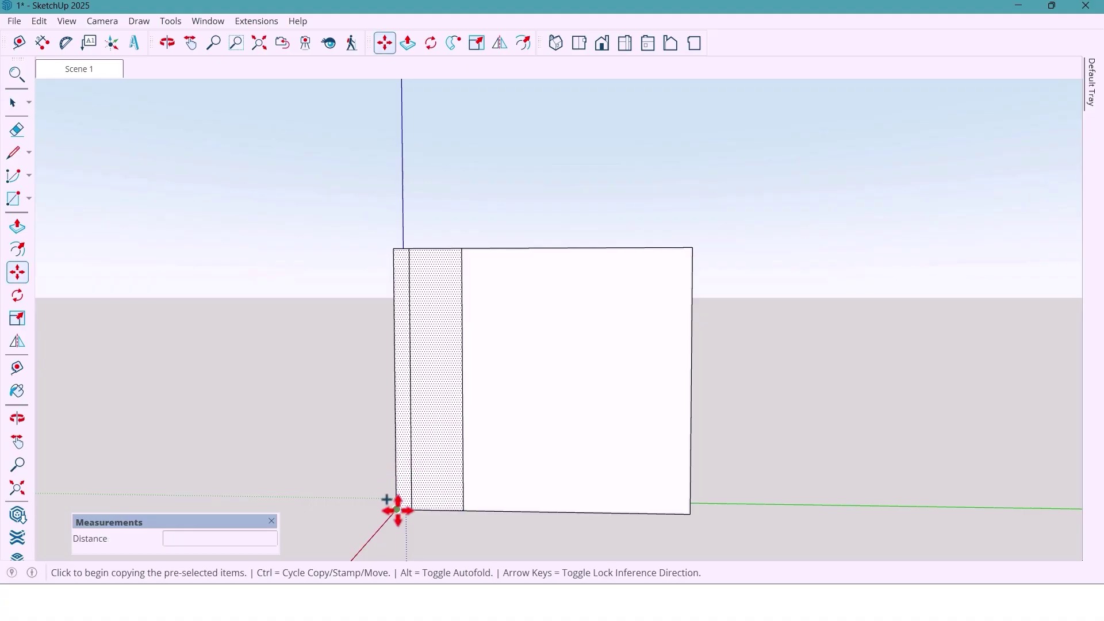
click(395, 510)
click(460, 511)
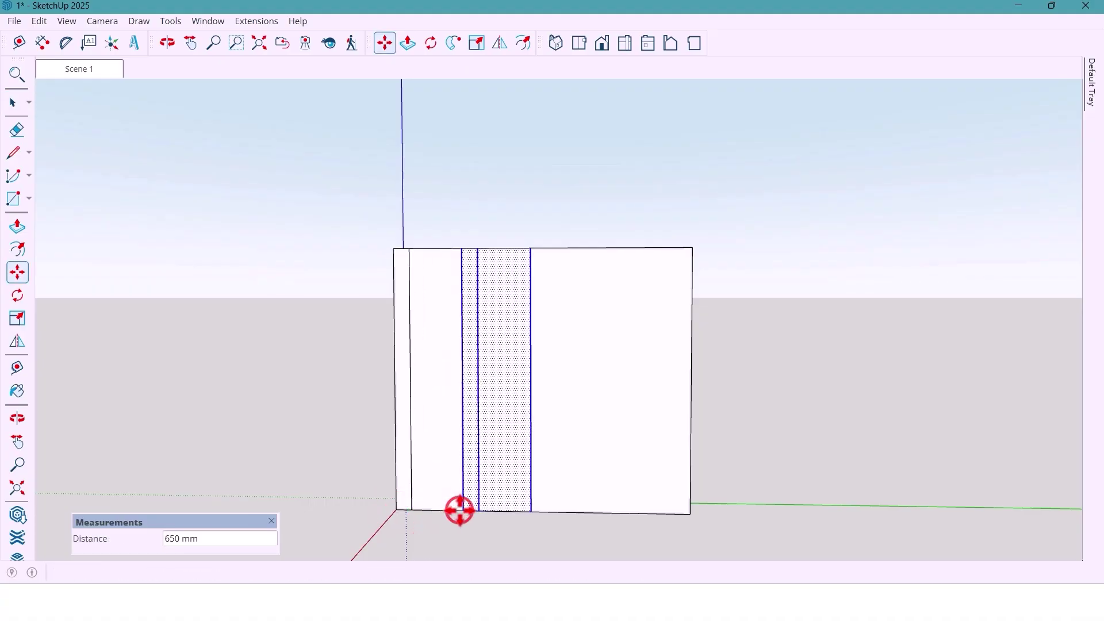
text(x3)
key(Return)
key(space)
middle_drag(440, 480, 436, 473)
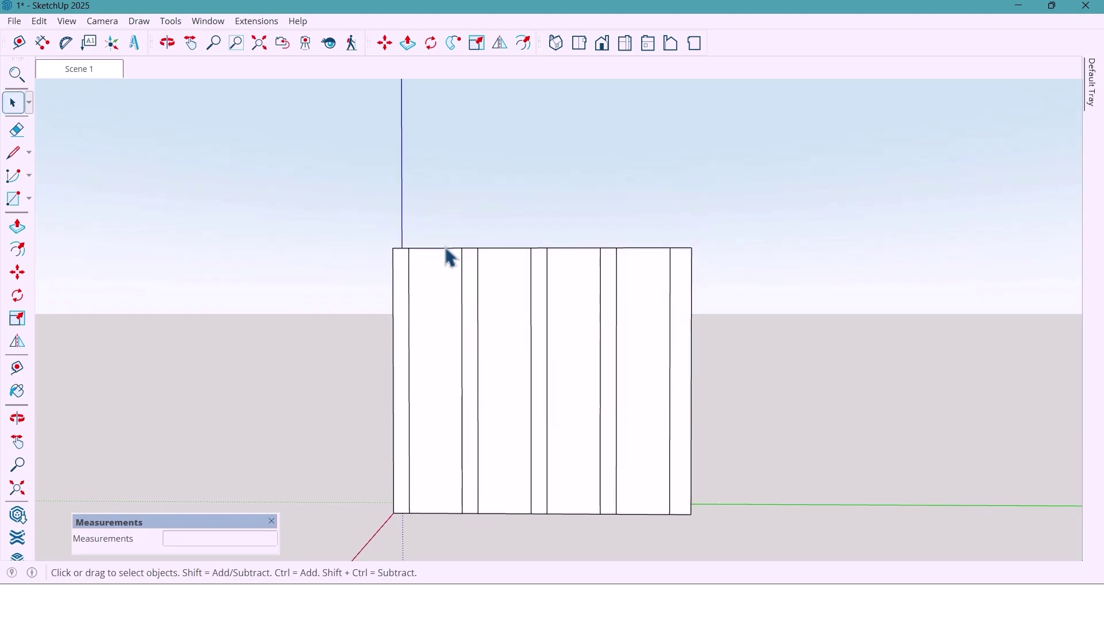
- Copy the first bay's top edge 500 mm down
key(m)
key(ctrl)
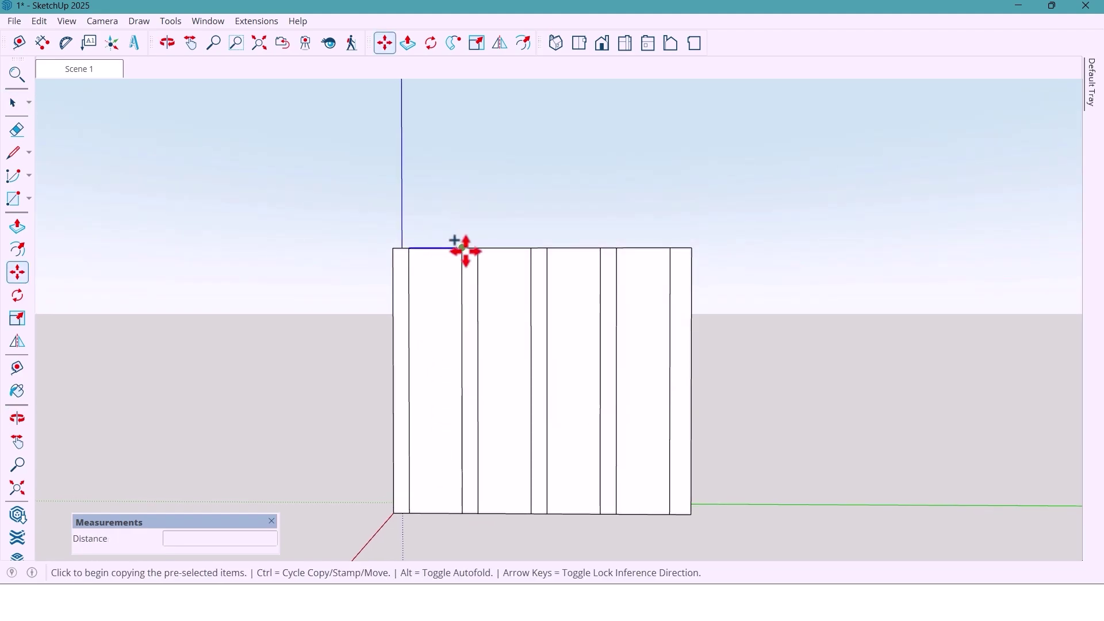
click(463, 249)
text(5)
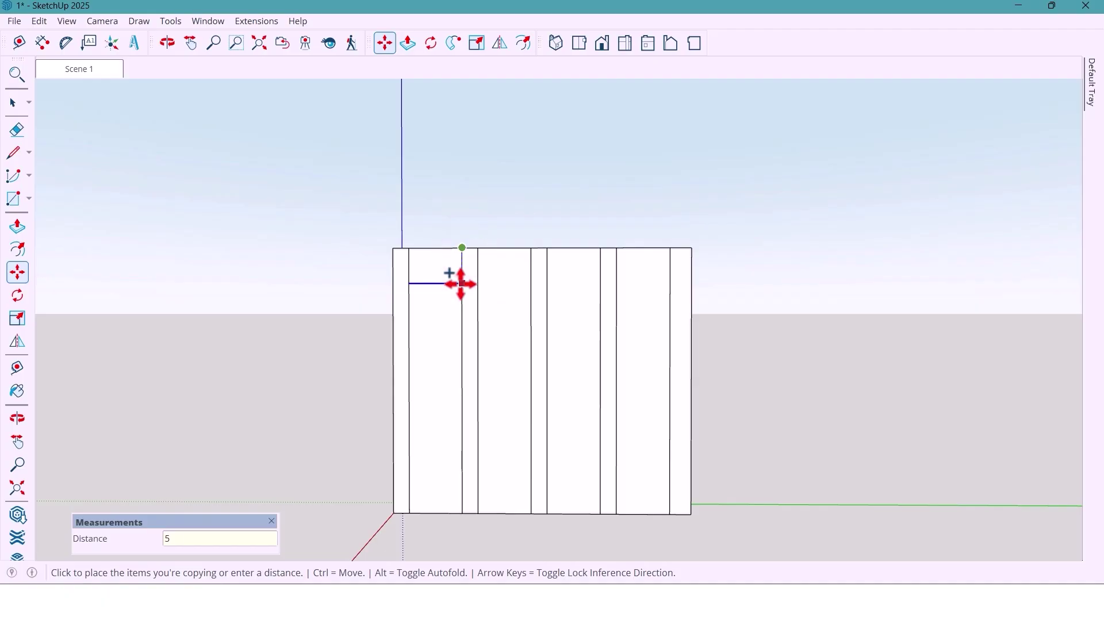
text(00)
key(Return)
key(space)
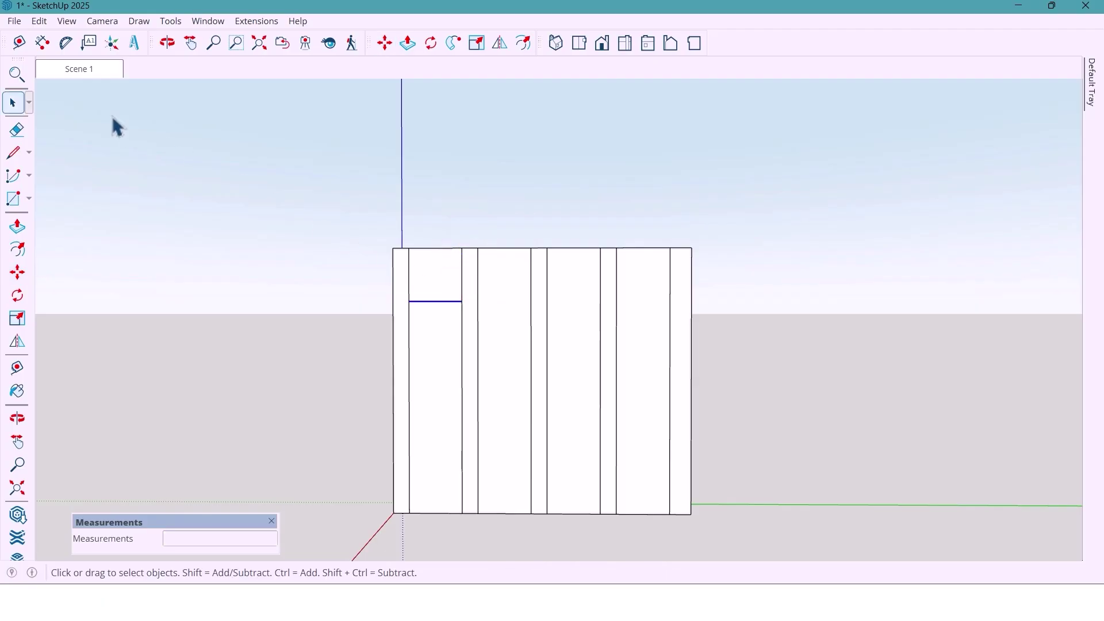
- Add a guide 250 mm below the line and draw a half-circle arc between the bay edges
click(19, 42)
click(447, 300)
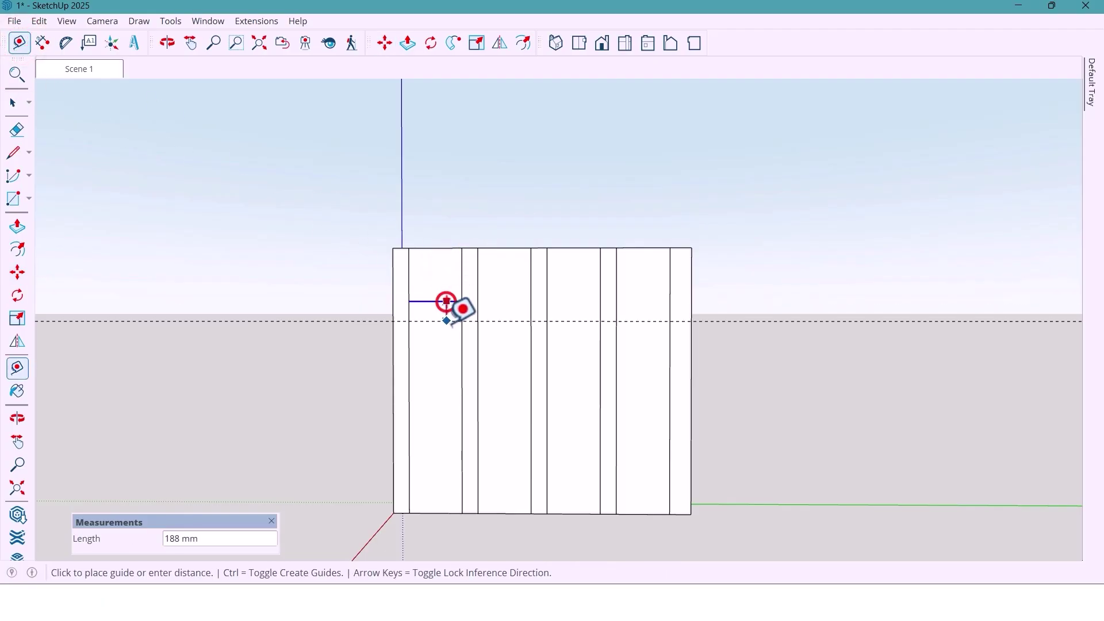
text(250)
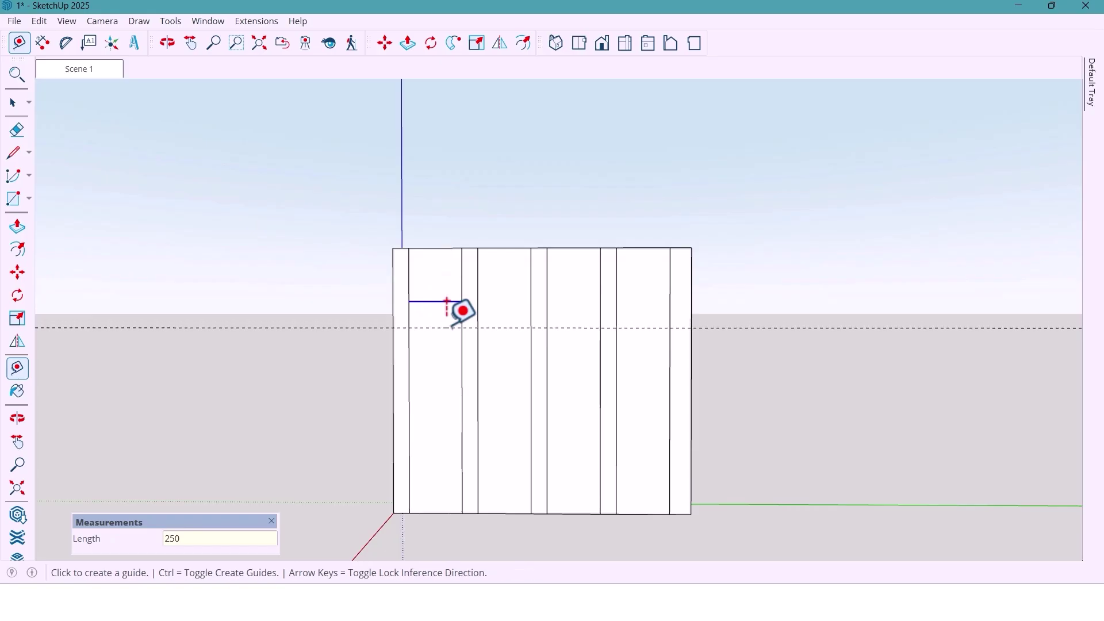
key(Return)
key(space)
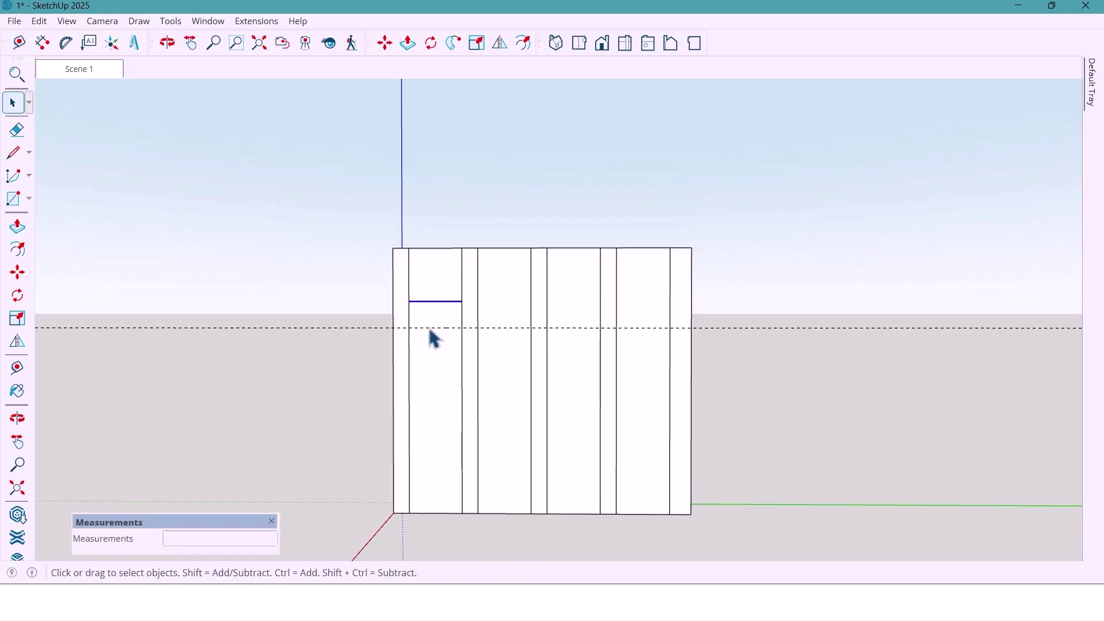
key(a)
click(408, 328)
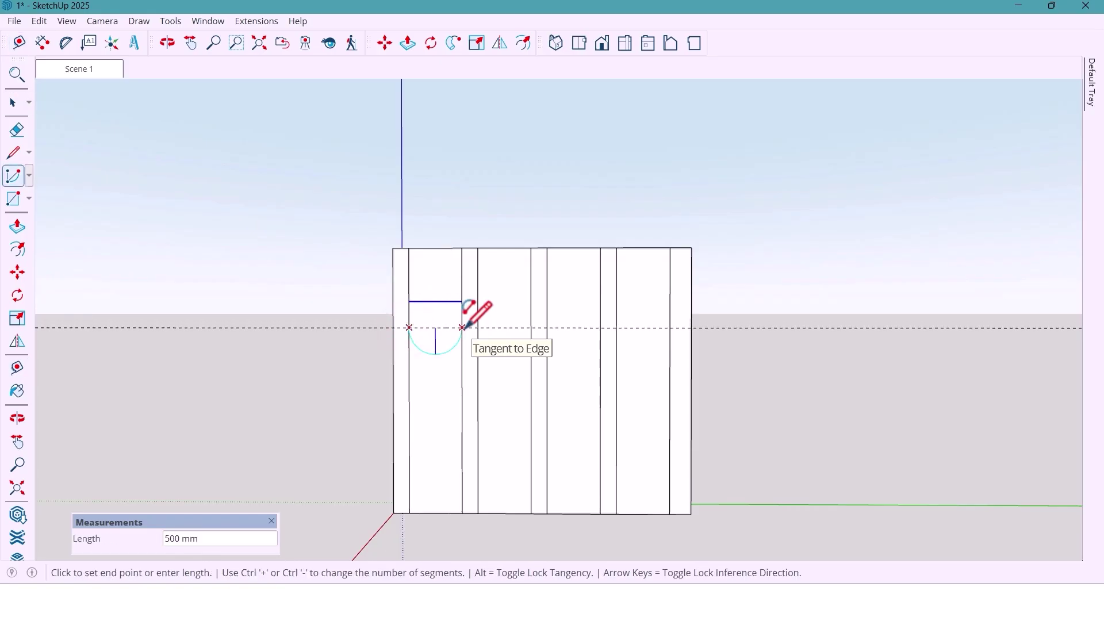
click(463, 329)
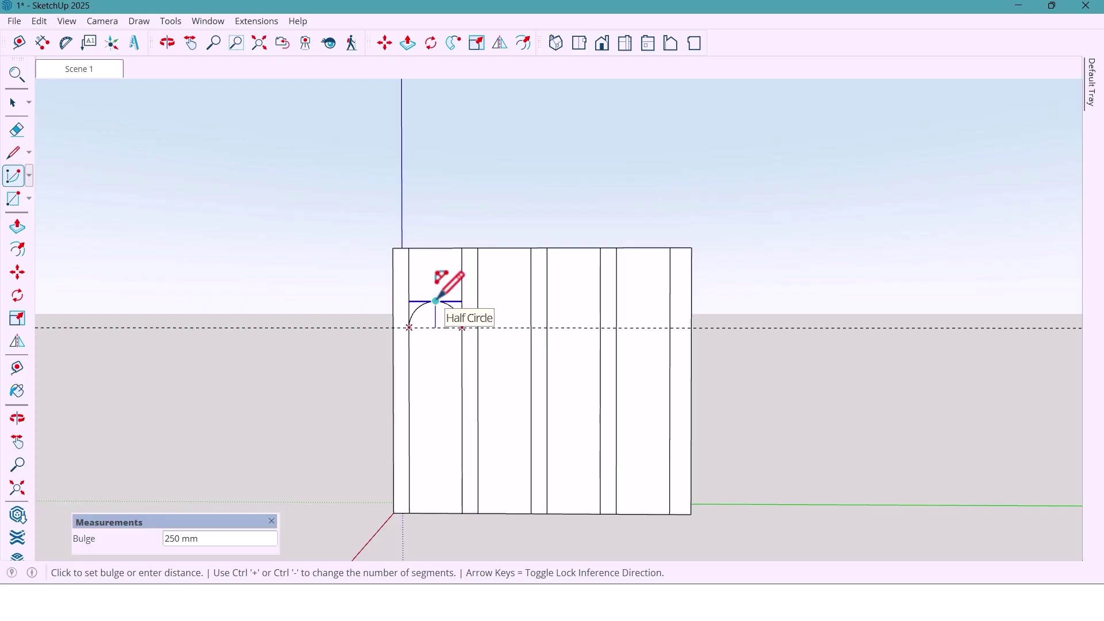
click(436, 301)
key(space)
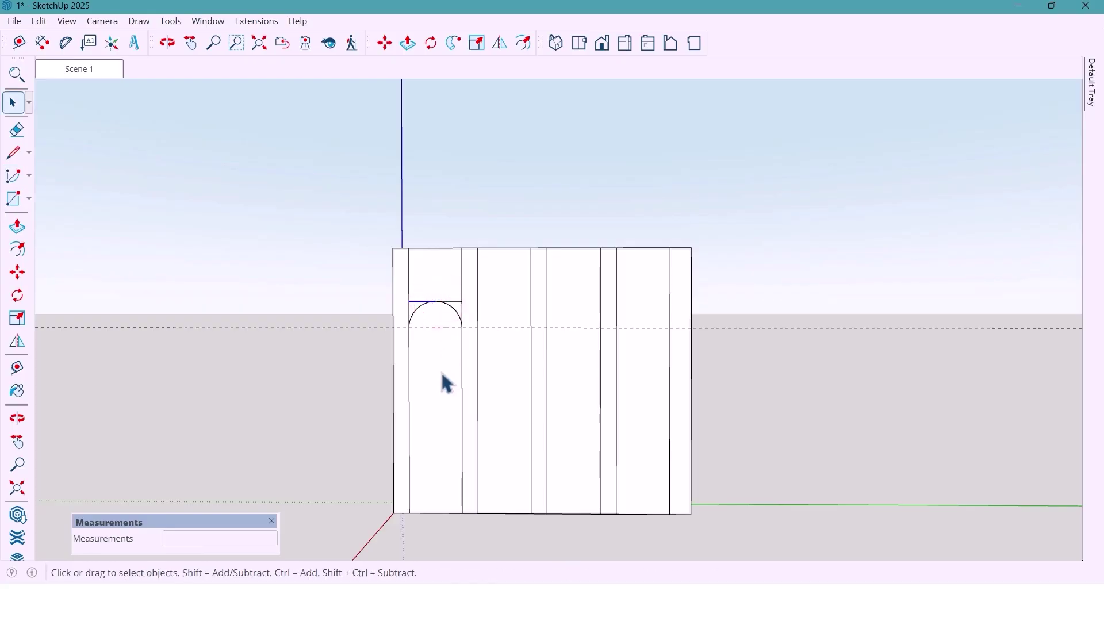
- Offset the arched niche face 15 mm inward
key(o)
key(f)
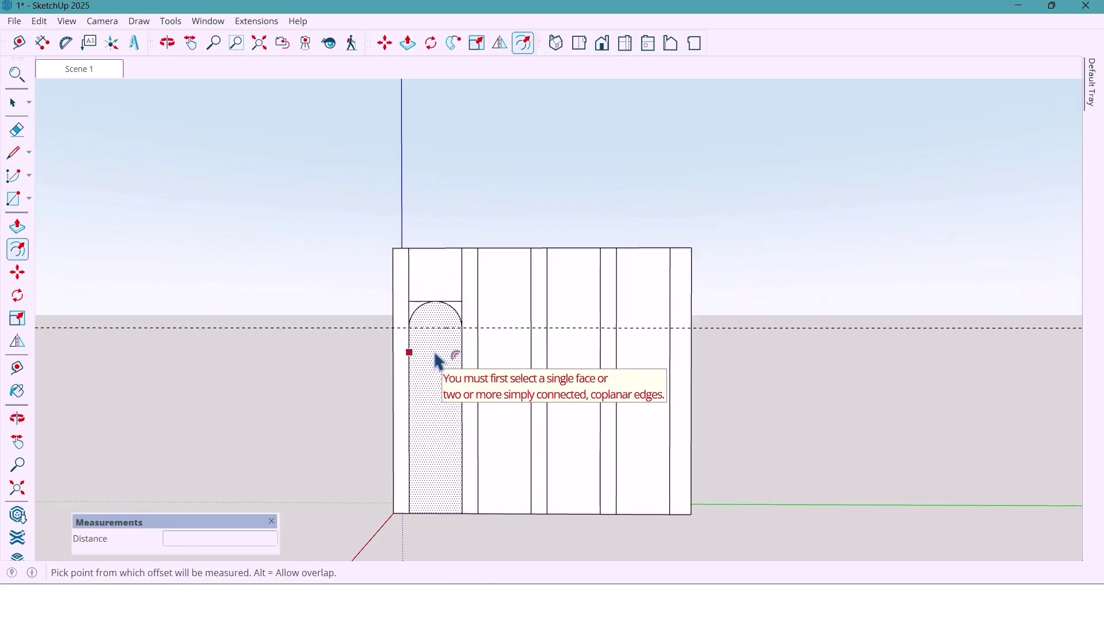
scroll(442, 362, up, 3)
click(425, 360)
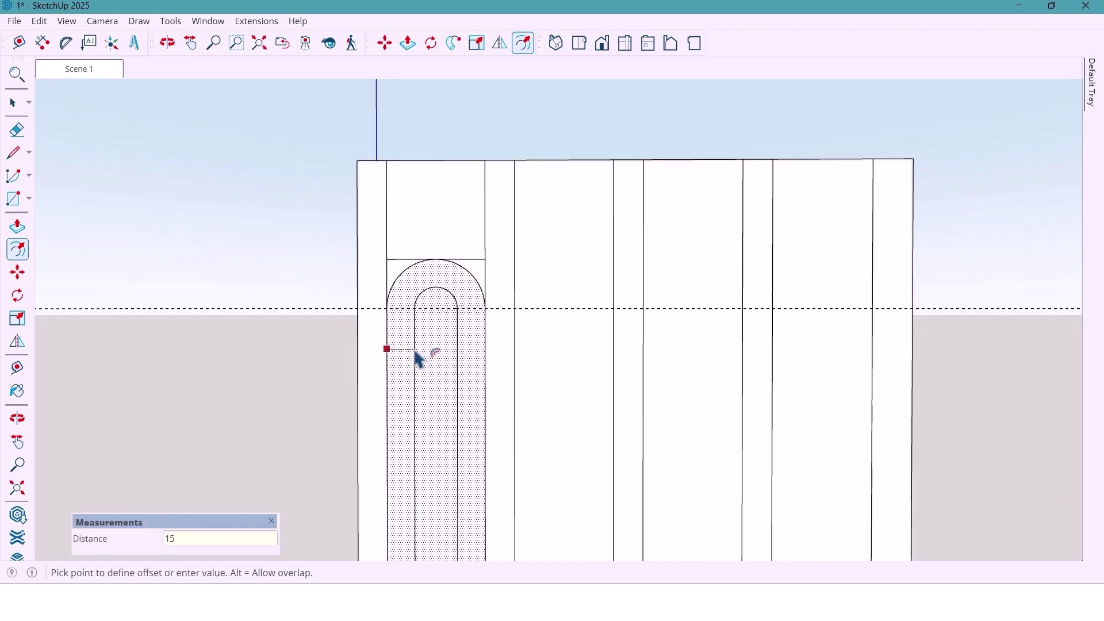
key(Return)
scroll(419, 359, down, 2)
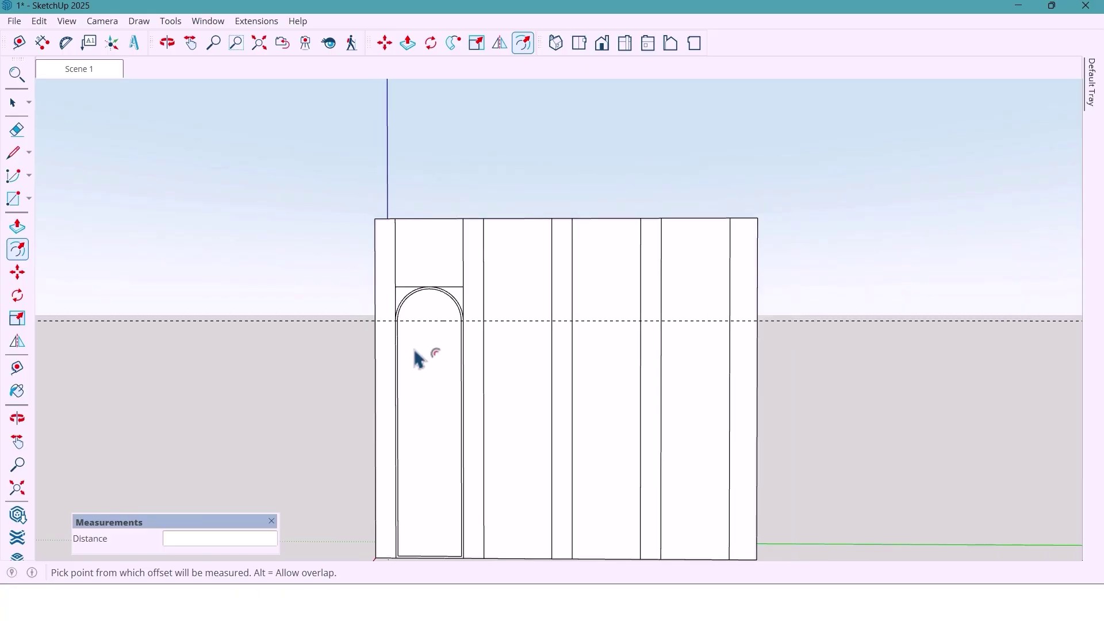
- Erase the horizontal guide and the horizontal line above the arch
key(e)
click(415, 319)
key(space)
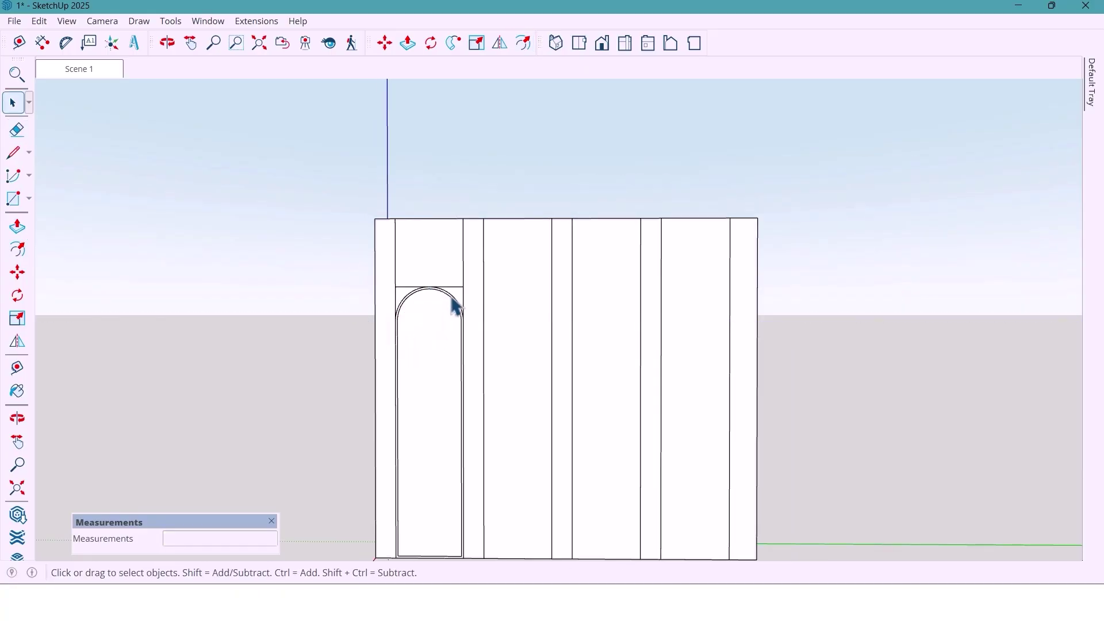
scroll(456, 306, up, 2)
key(e)
click(453, 286)
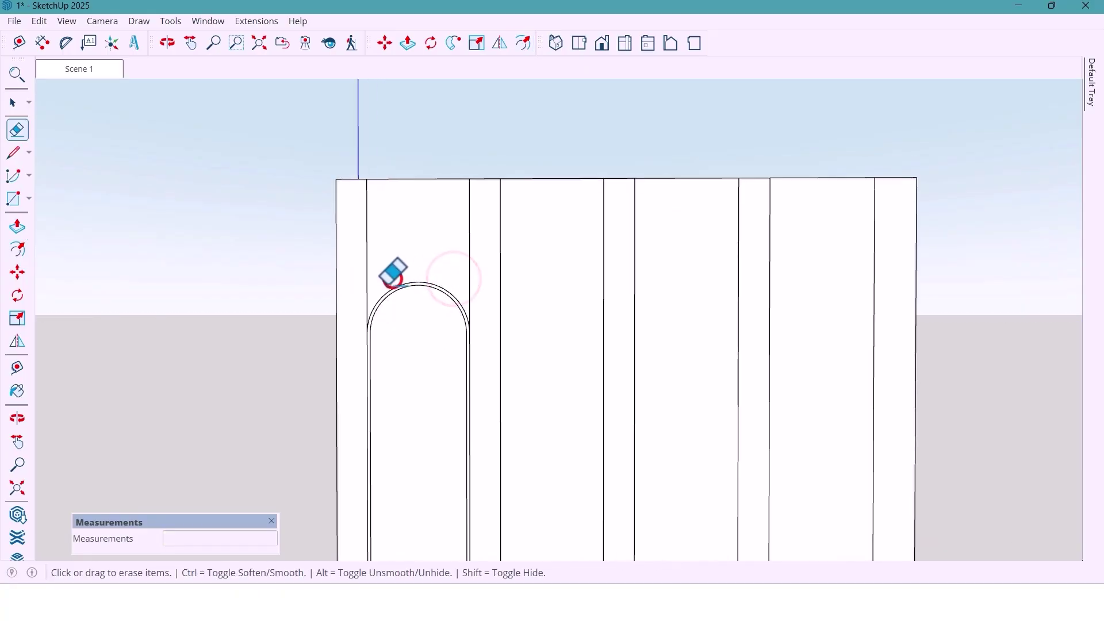
- Move the inner outline's bottom edge down onto the wall's base line
click(390, 279)
key(space)
scroll(449, 477, up, 5)
click(447, 471)
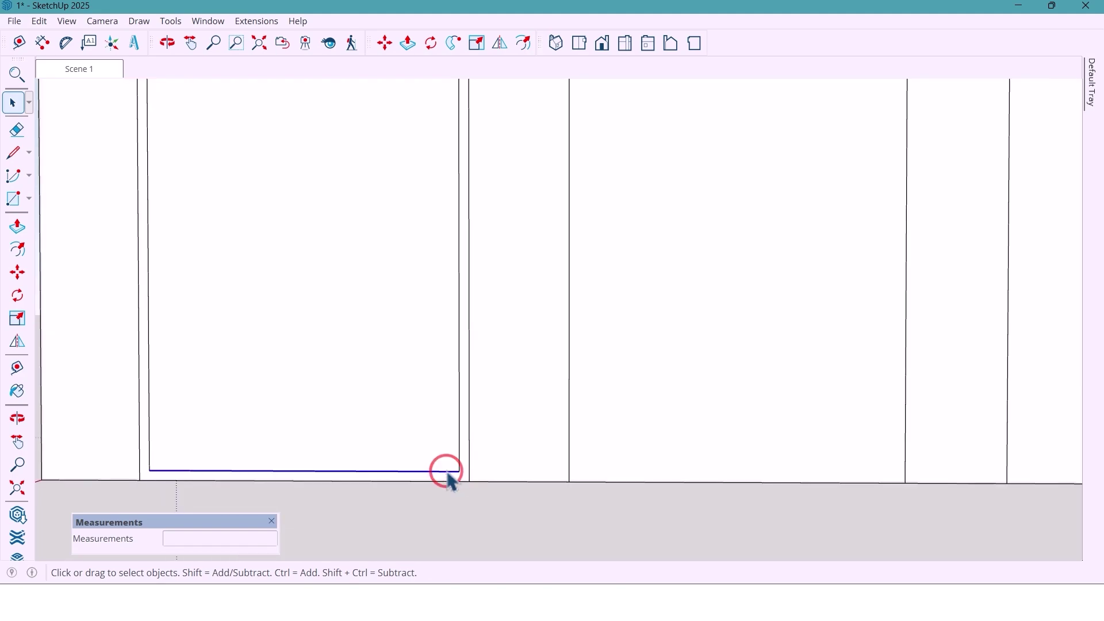
key(m)
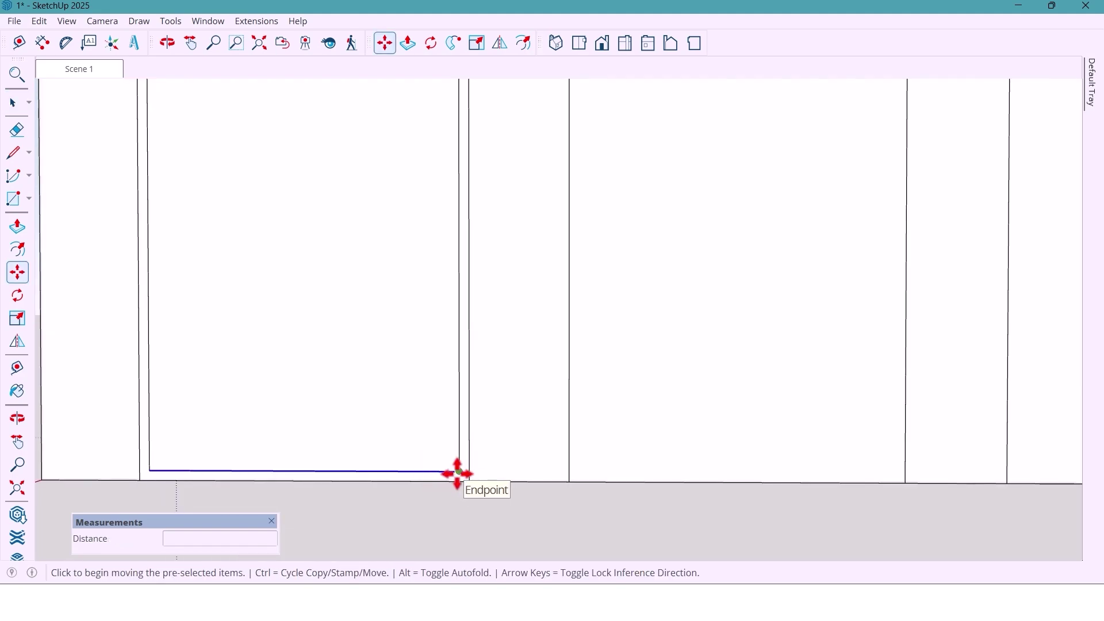
click(457, 472)
click(457, 480)
scroll(414, 481, down, 2)
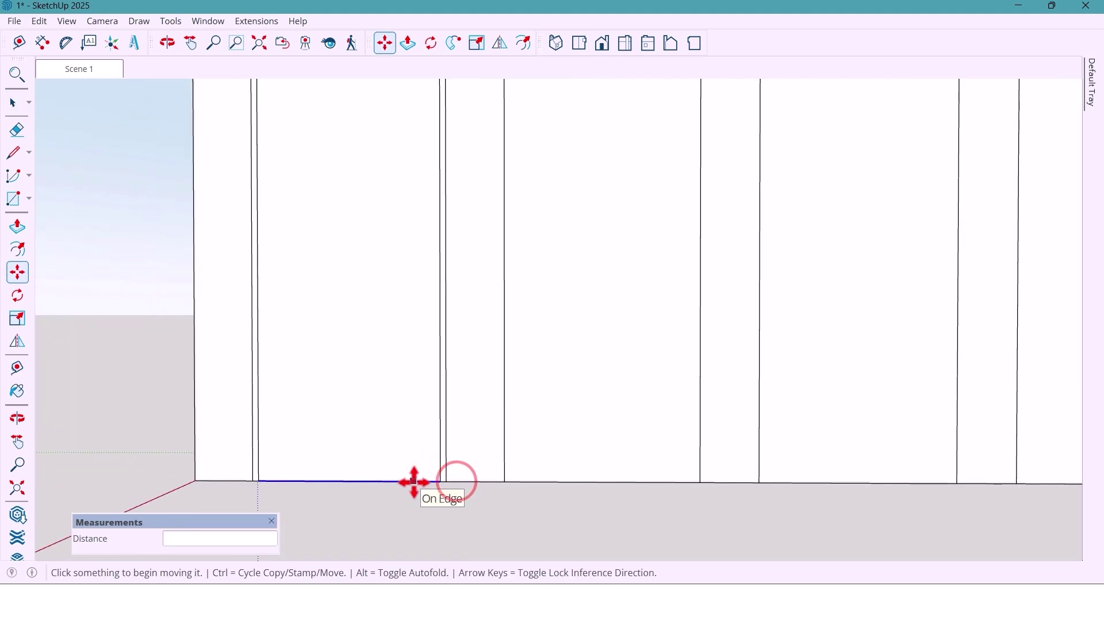
key(space)
scroll(415, 483, down, 2)
scroll(422, 483, up, 4)
- Select the arched niche face and start a copying Move
click(421, 473)
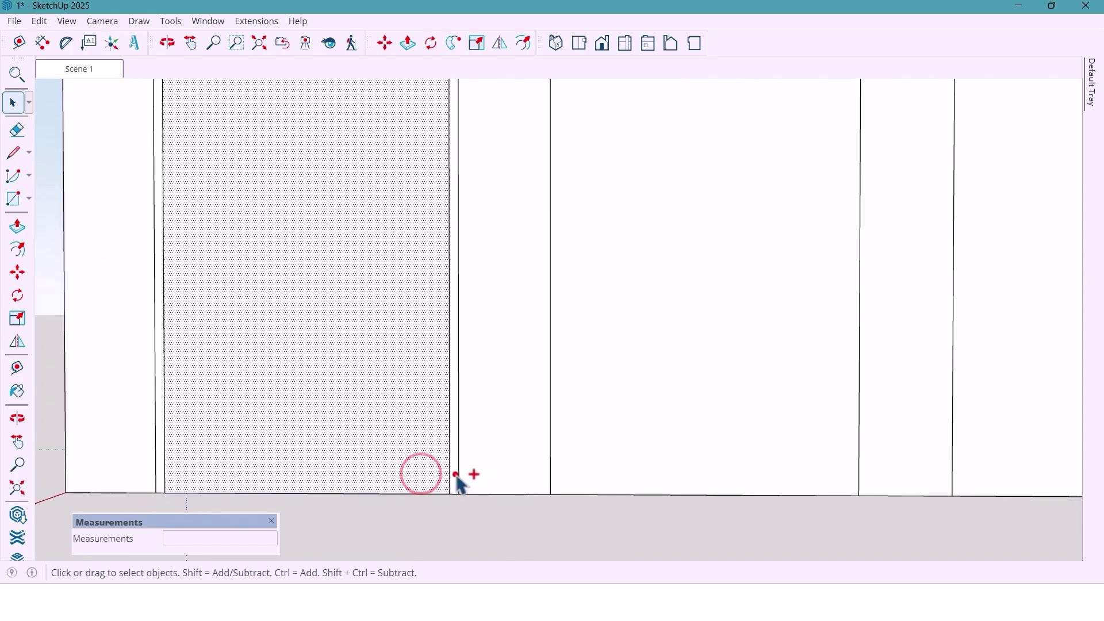
scroll(446, 481, down, 2)
key(m)
scroll(446, 483, up, 3)
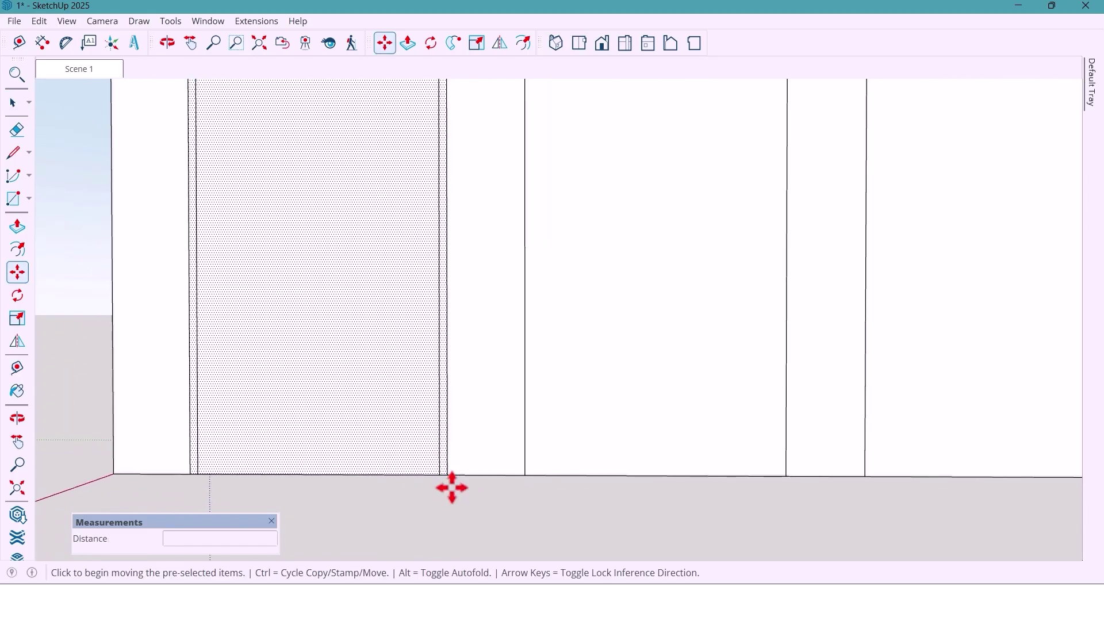
key(ctrl)
- Copy the arched niche into the second bay, then 1050 mm further into the right-hand bay
click(447, 473)
scroll(311, 463, down, 4)
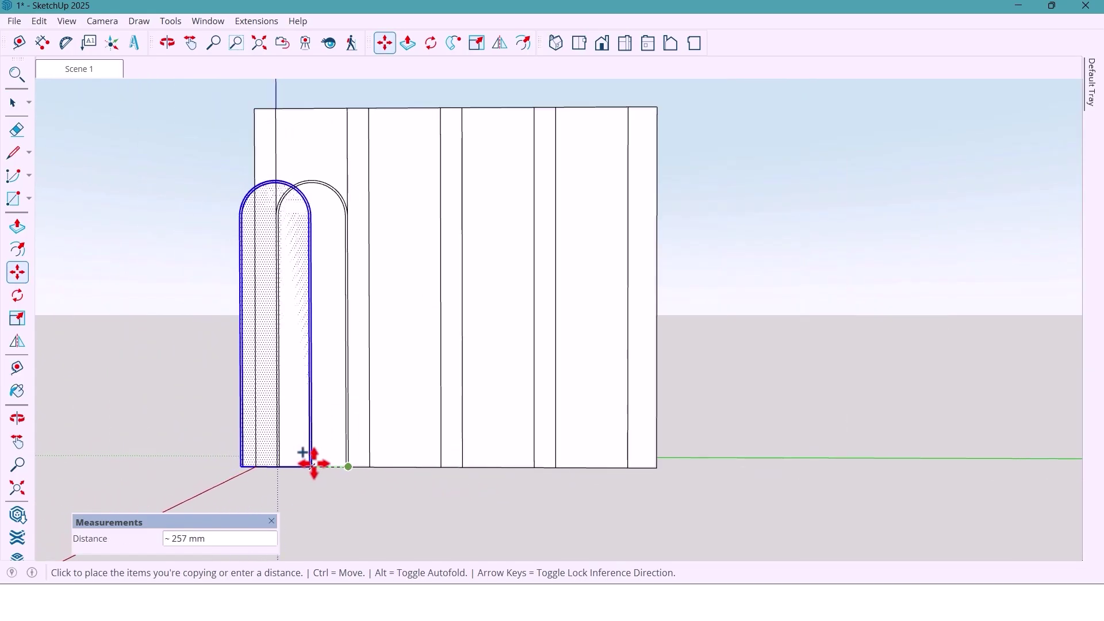
click(441, 466)
scroll(439, 466, up, 4)
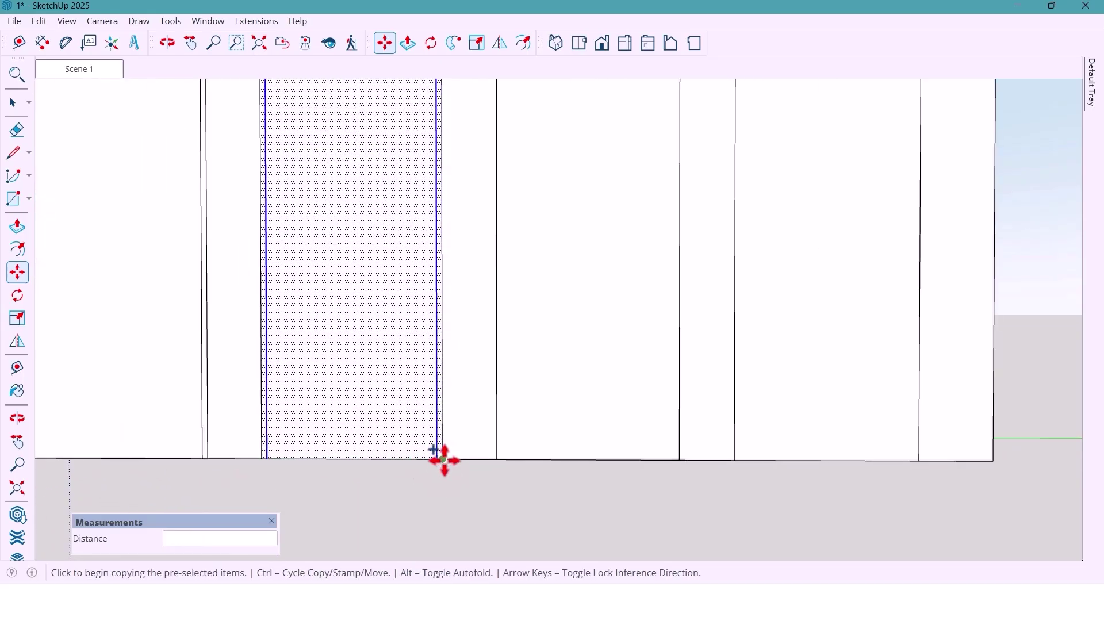
click(443, 459)
scroll(340, 460, down, 5)
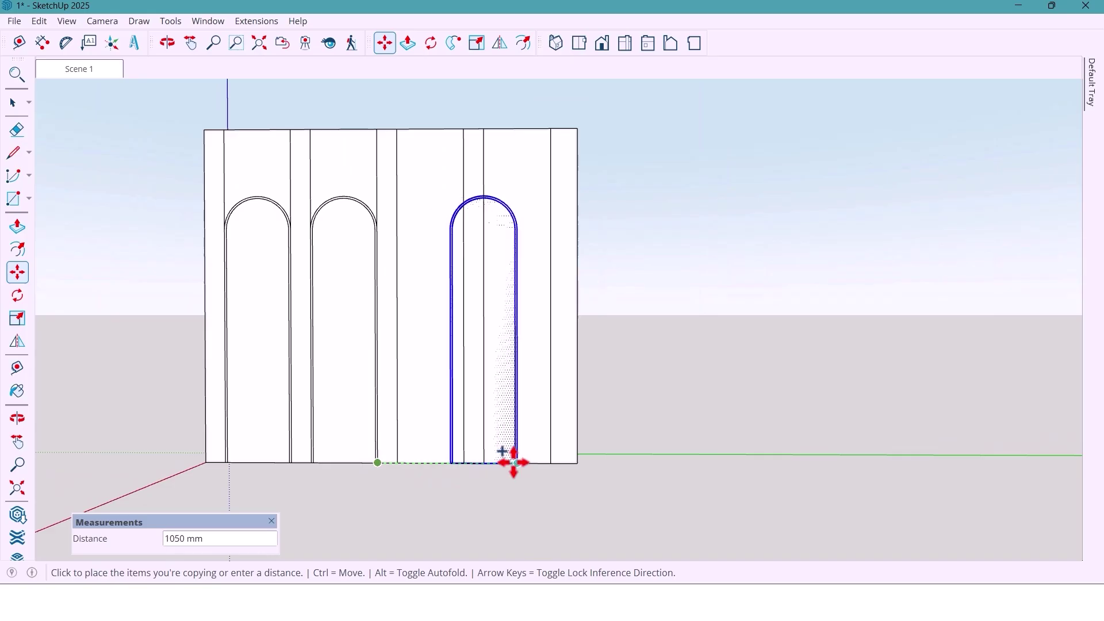
click(550, 462)
scroll(407, 431, down, 3)
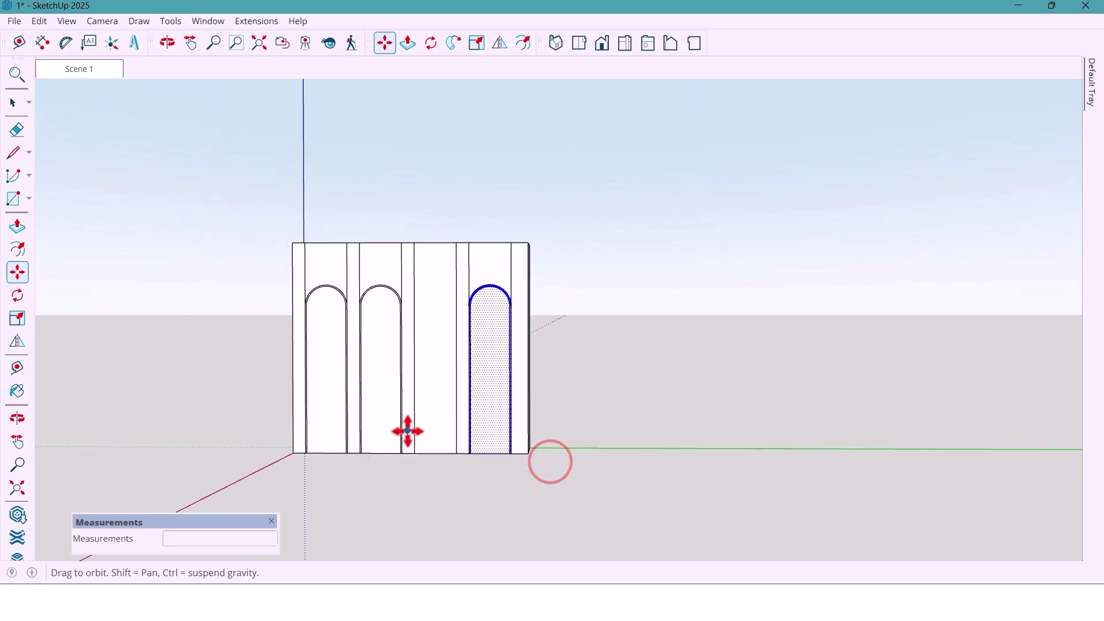
scroll(468, 468, up, 3)
key(space)
- Copy the middle bay's bottom edge 500 mm upward
click(470, 459)
key(m)
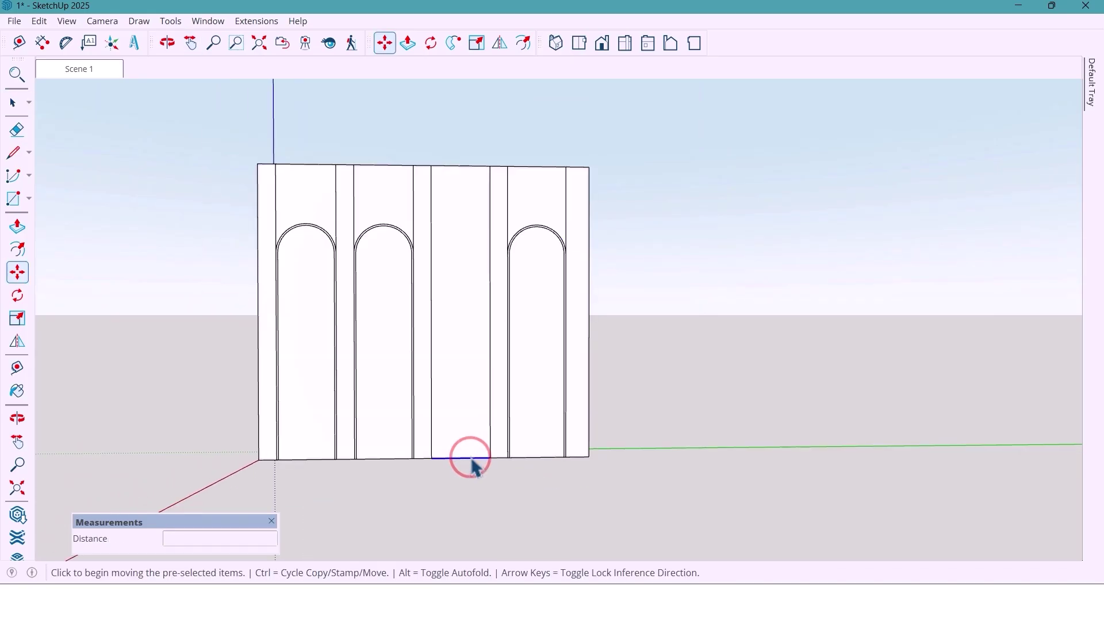
key(ctrl)
click(489, 458)
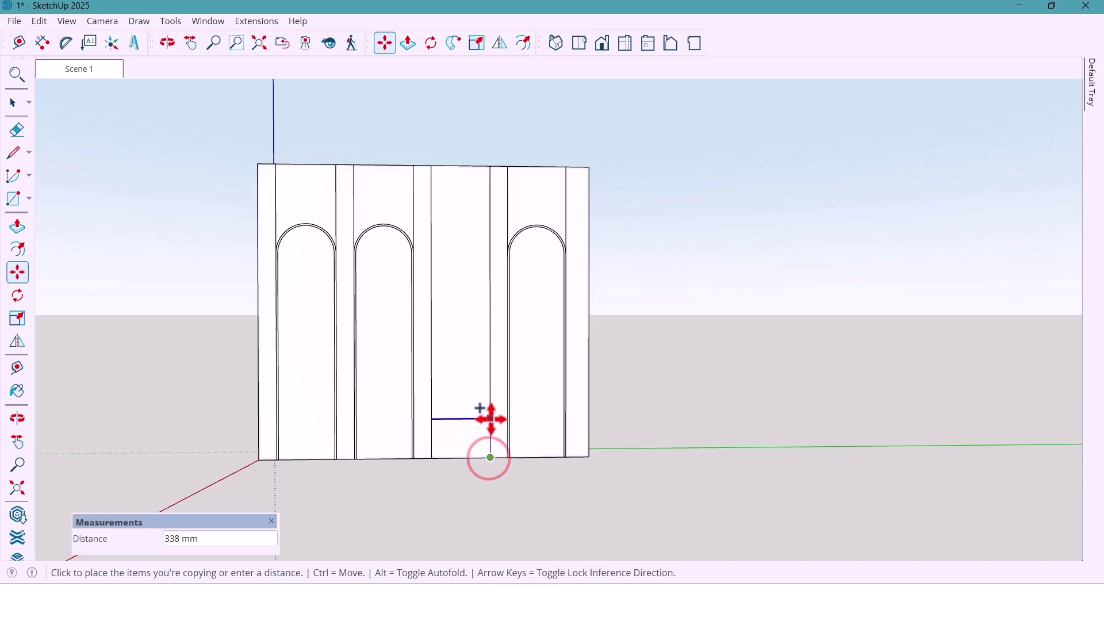
text(500)
key(Return)
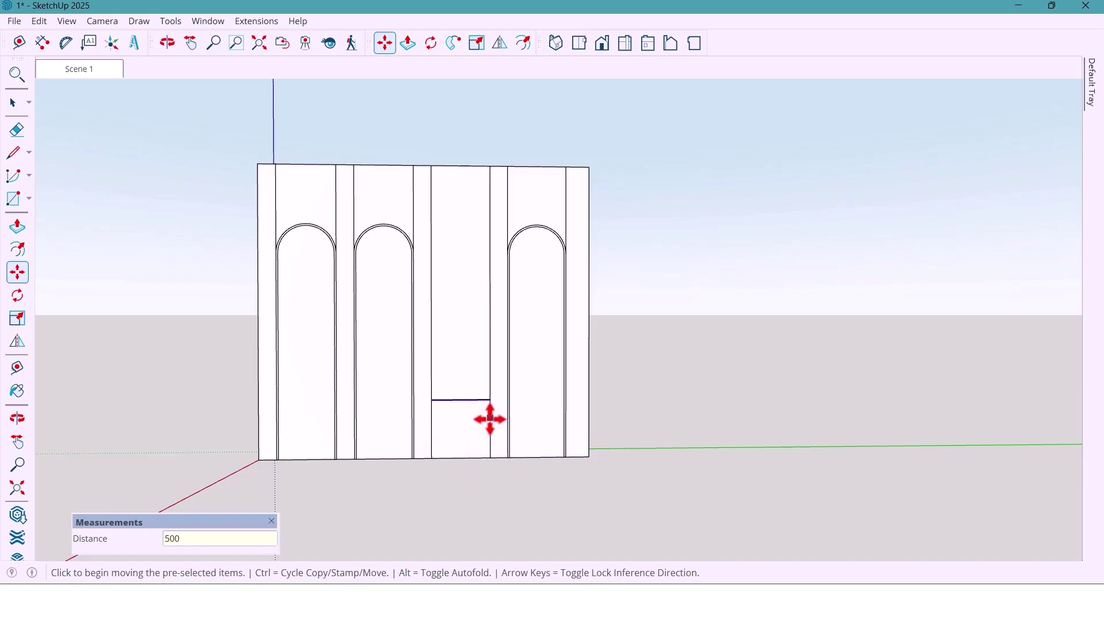
- Add a guide 250 mm above that edge and draw a half-circle arc down to it
key(t)
click(461, 399)
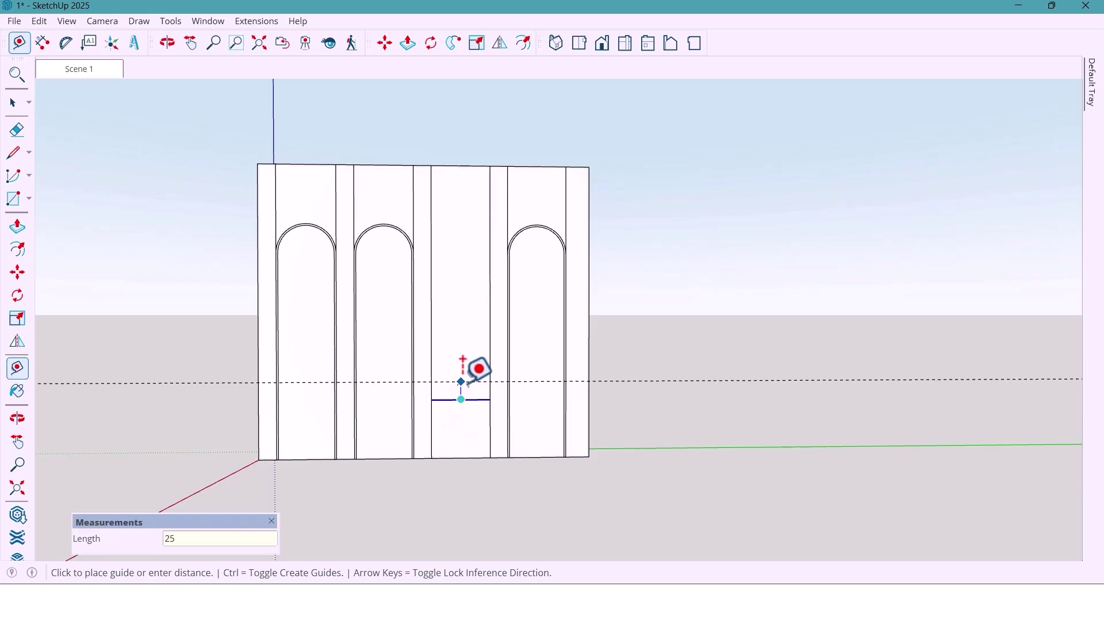
text(250)
key(Return)
key(space)
key(a)
click(433, 372)
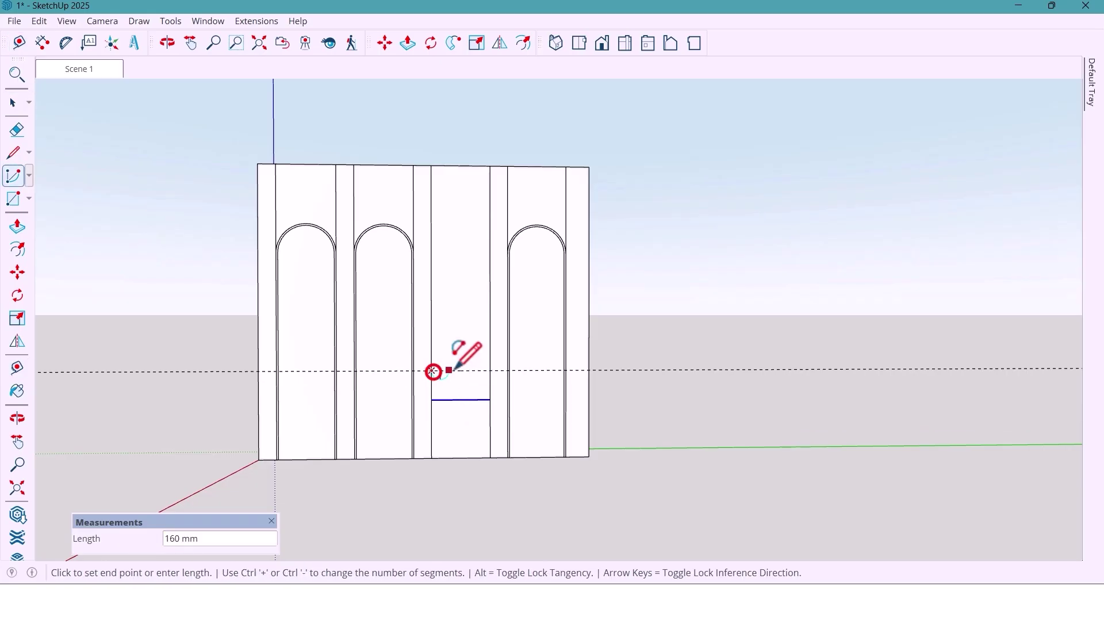
click(490, 370)
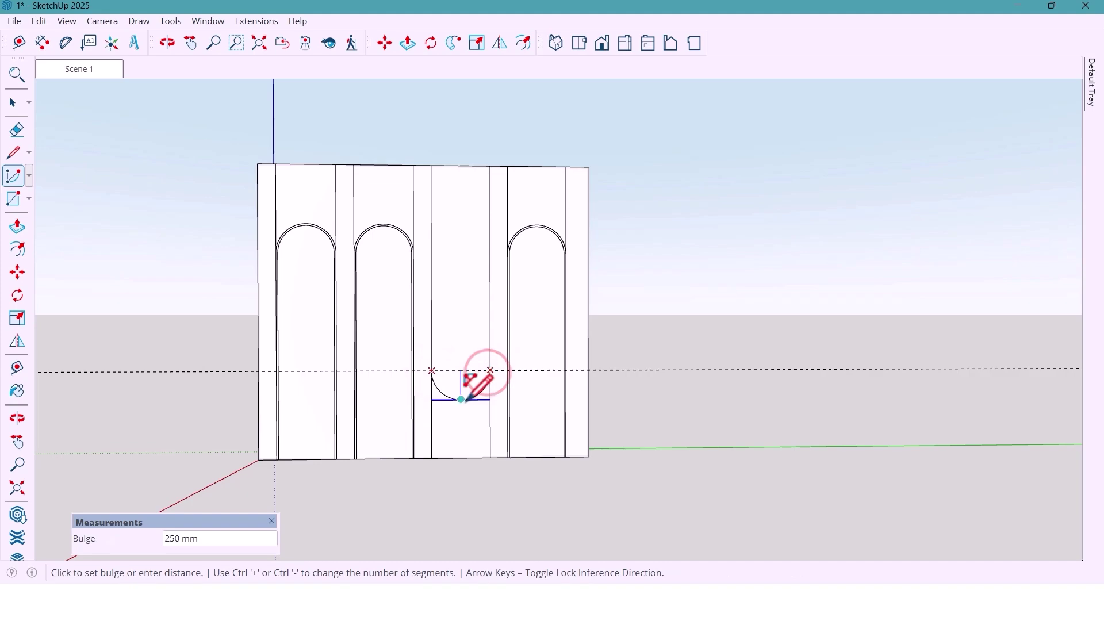
click(462, 399)
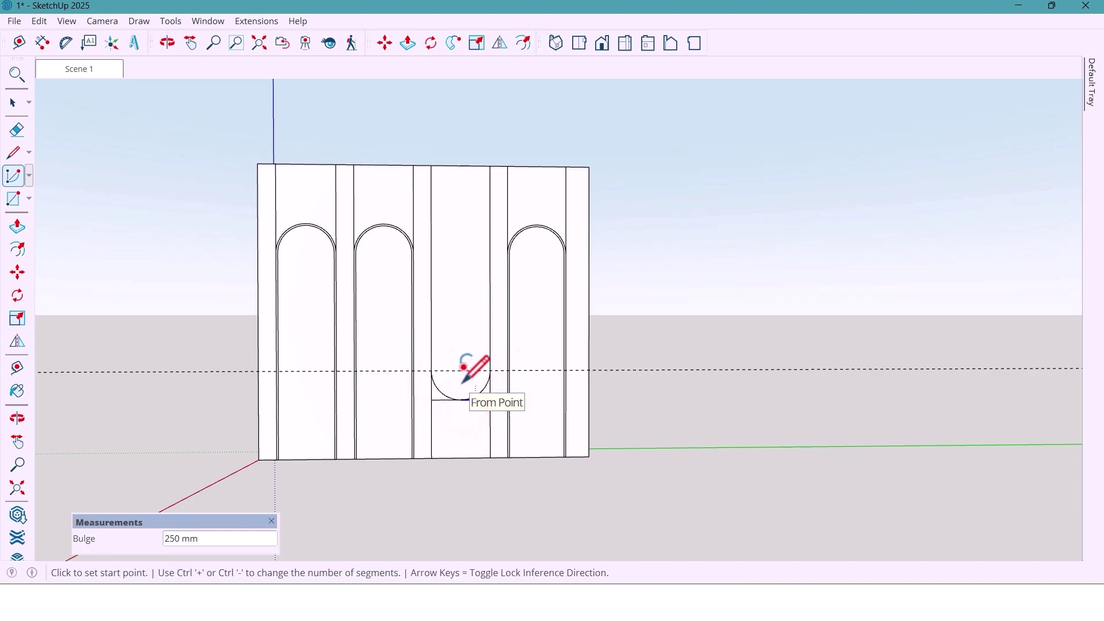
scroll(463, 383, up, 1)
- Erase the line under the middle arc and offset the U-shaped face 15 mm inward
scroll(464, 380, up, 1)
key(e)
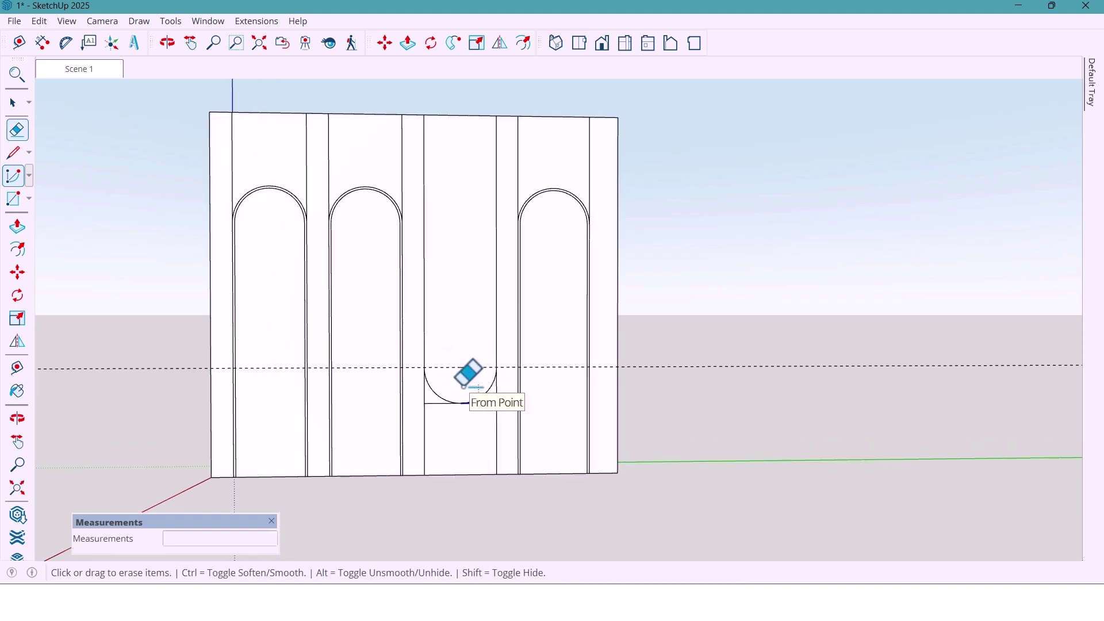
drag(477, 405, 433, 404)
key(f)
click(460, 372)
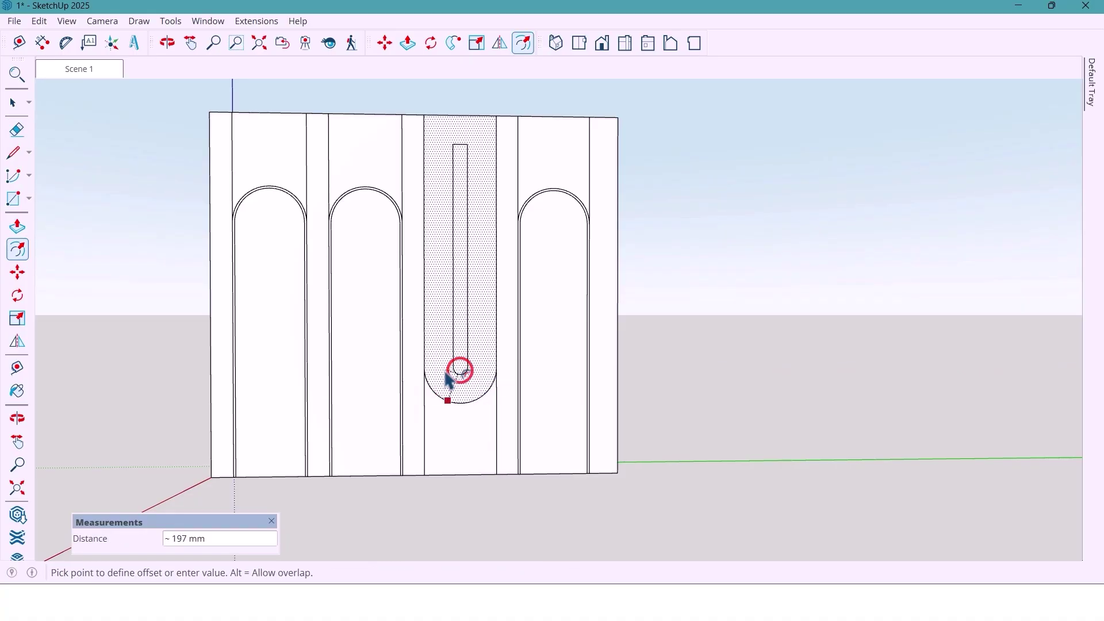
text(15)
key(Return)
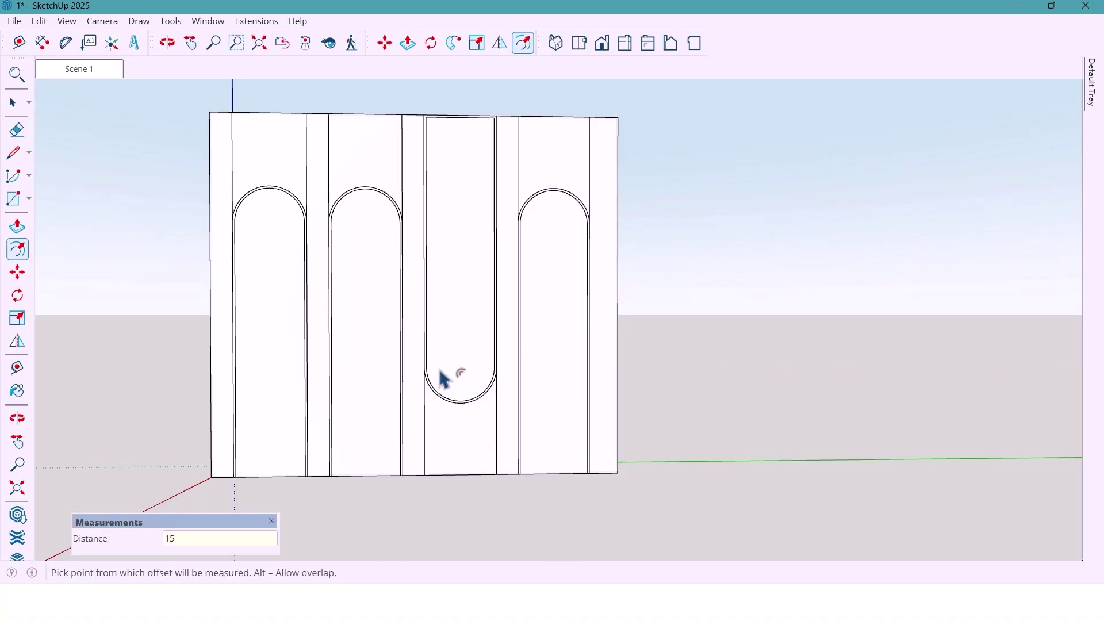
key(space)
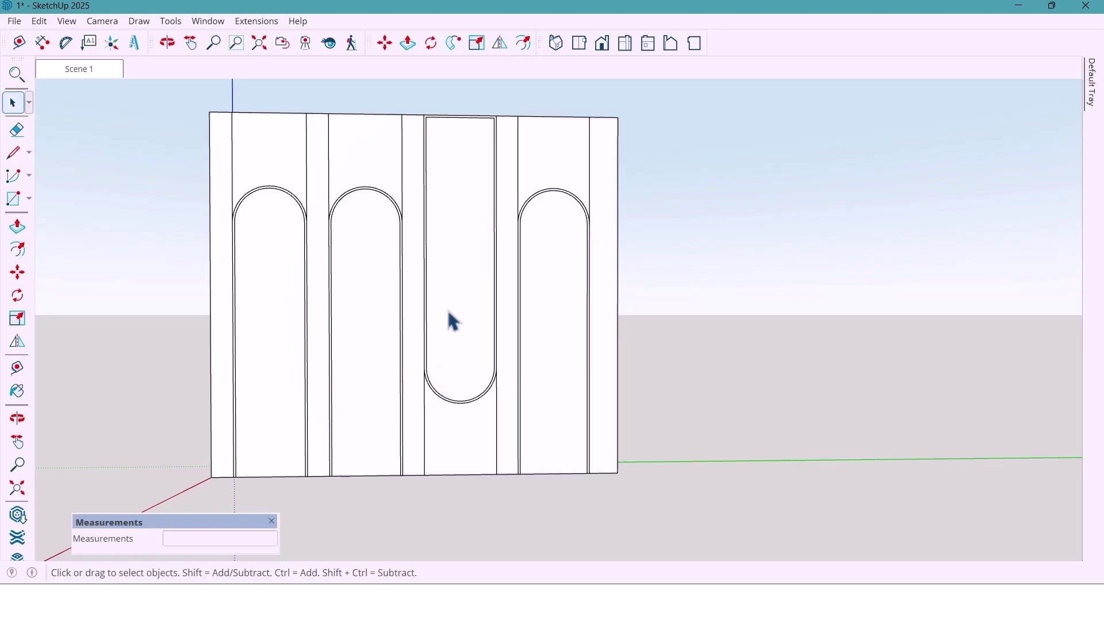
- Move the inner outline's top edge up onto the wall's top edge
scroll(480, 116, up, 6)
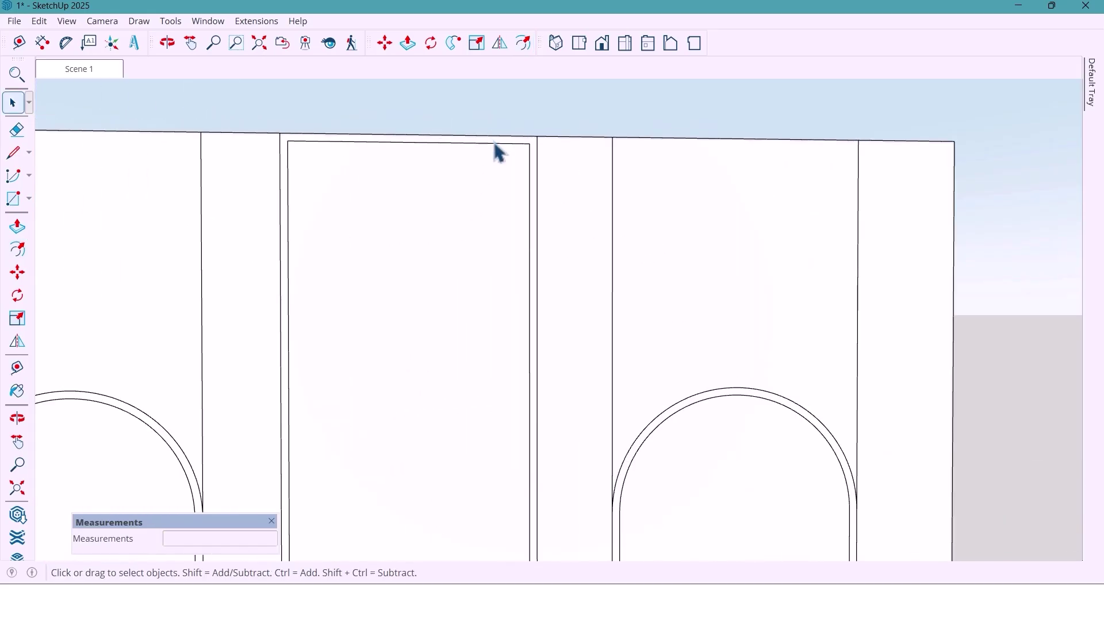
key(m)
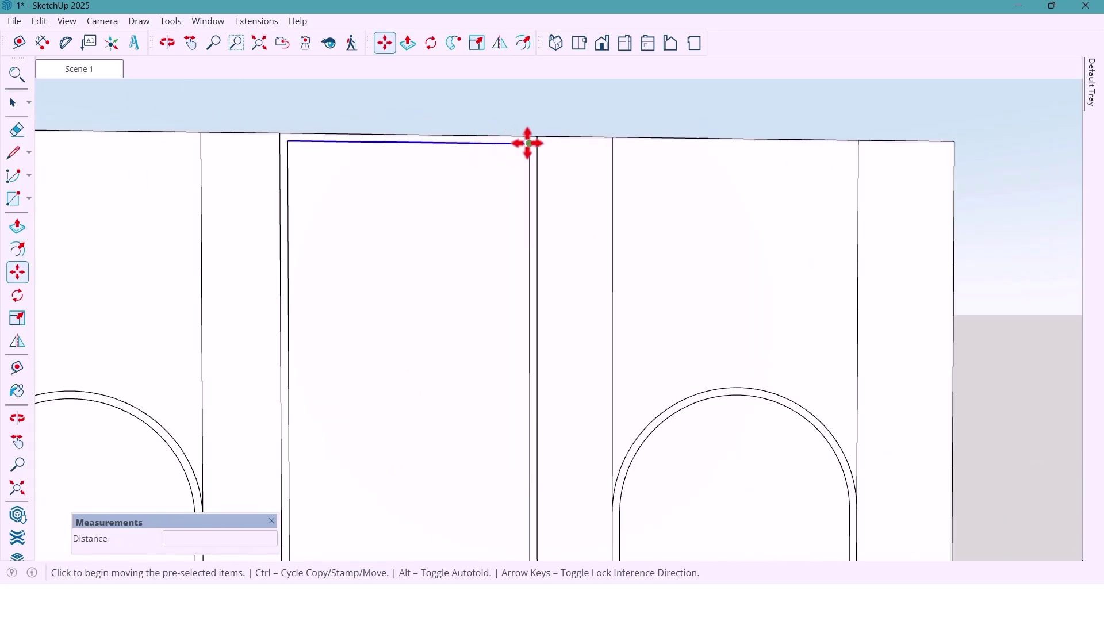
click(528, 143)
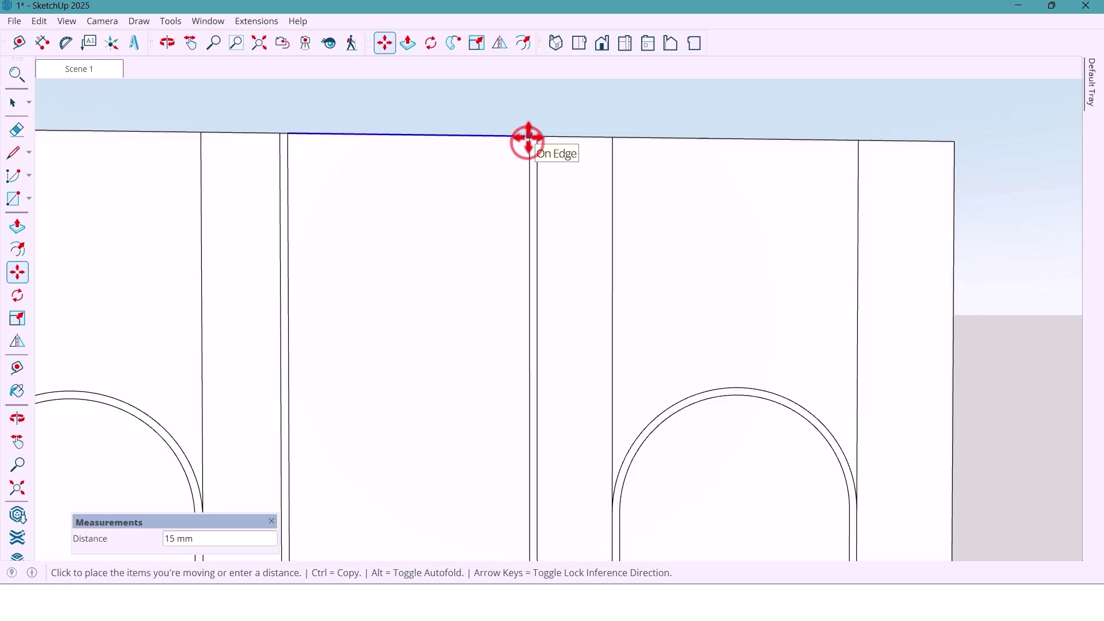
click(527, 137)
key(space)
scroll(479, 158, down, 1)
scroll(479, 158, down, 8)
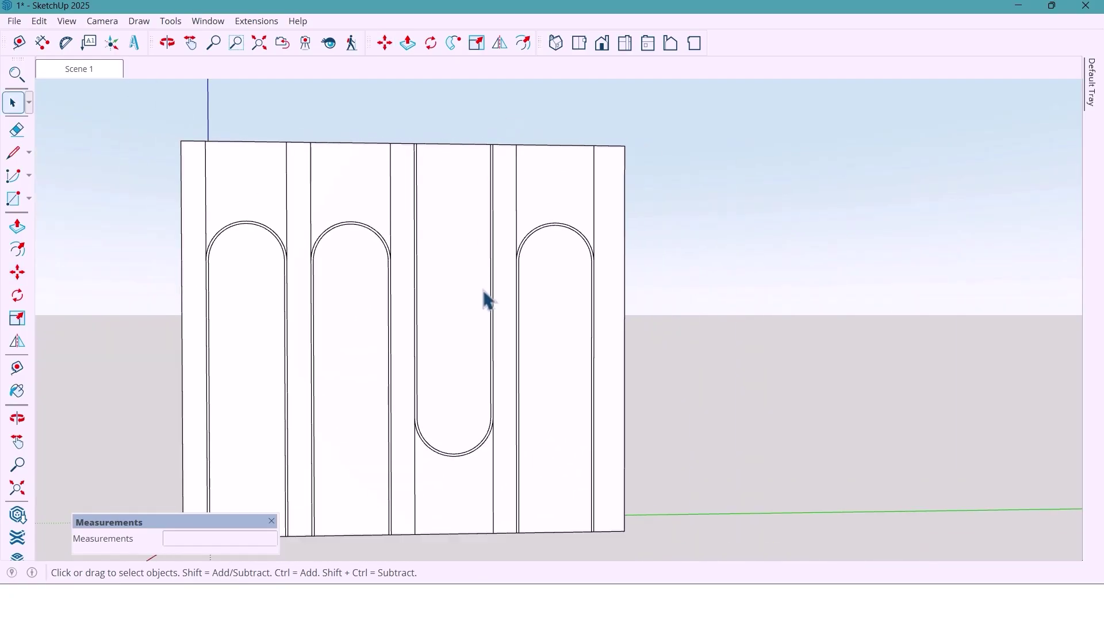
- Erase the vertical divider lines above the arches and below the middle U-slot
key(o)
key(e)
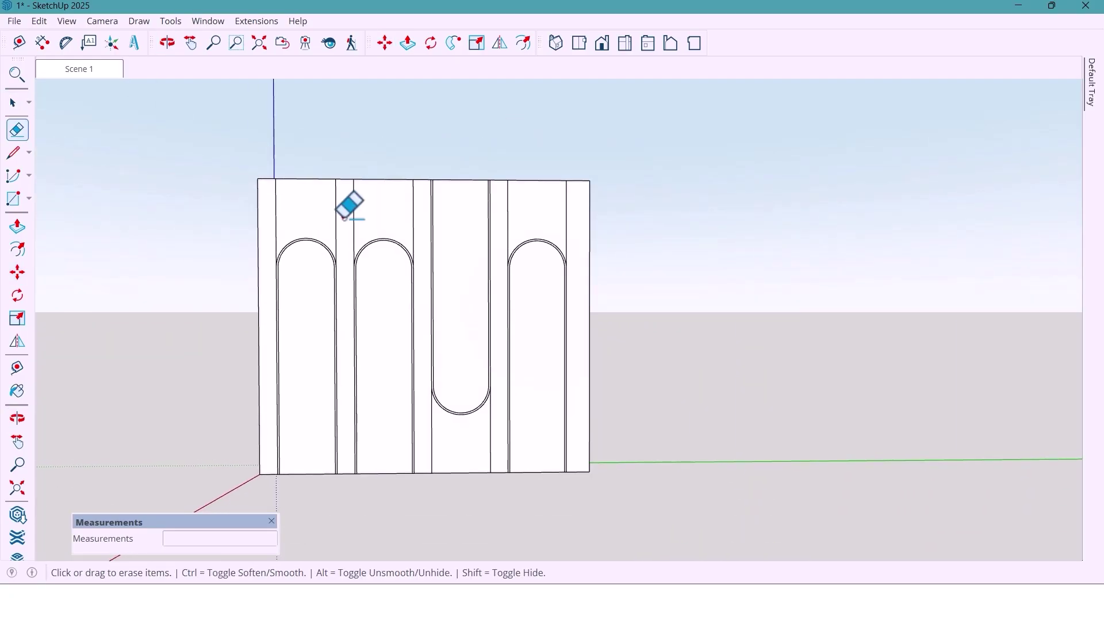
drag(343, 217, 273, 207)
scroll(604, 231, down, 2)
scroll(378, 219, up, 2)
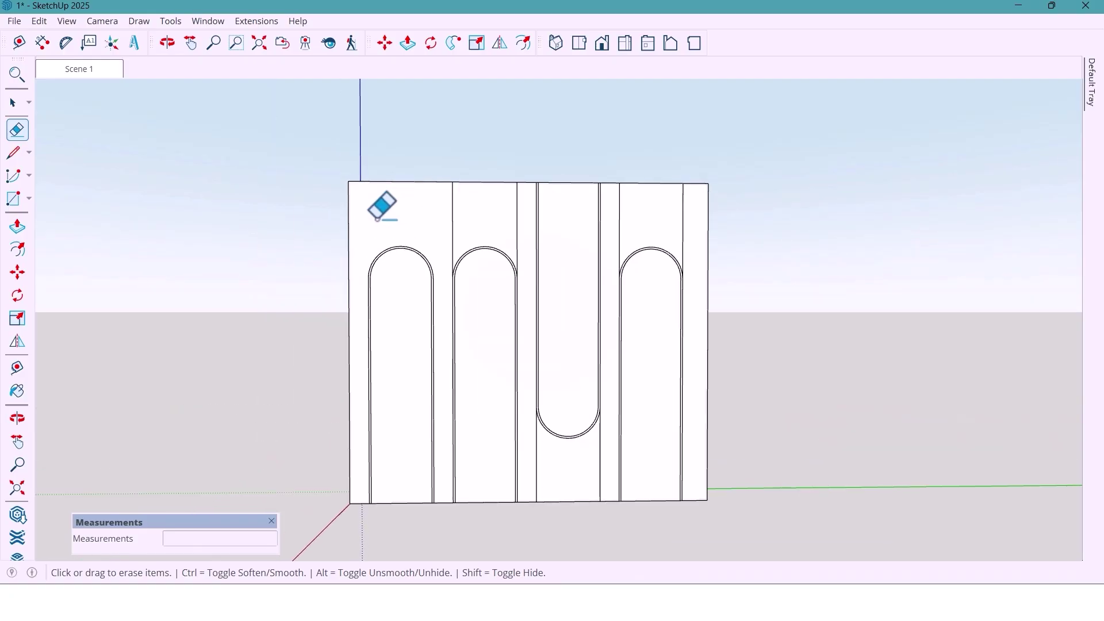
middle_drag(479, 236, 466, 230)
click(454, 226)
drag(504, 226, 524, 230)
mouse_move(553, 474)
mouse_down()
mouse_move(533, 471)
mouse_move(609, 460)
mouse_up()
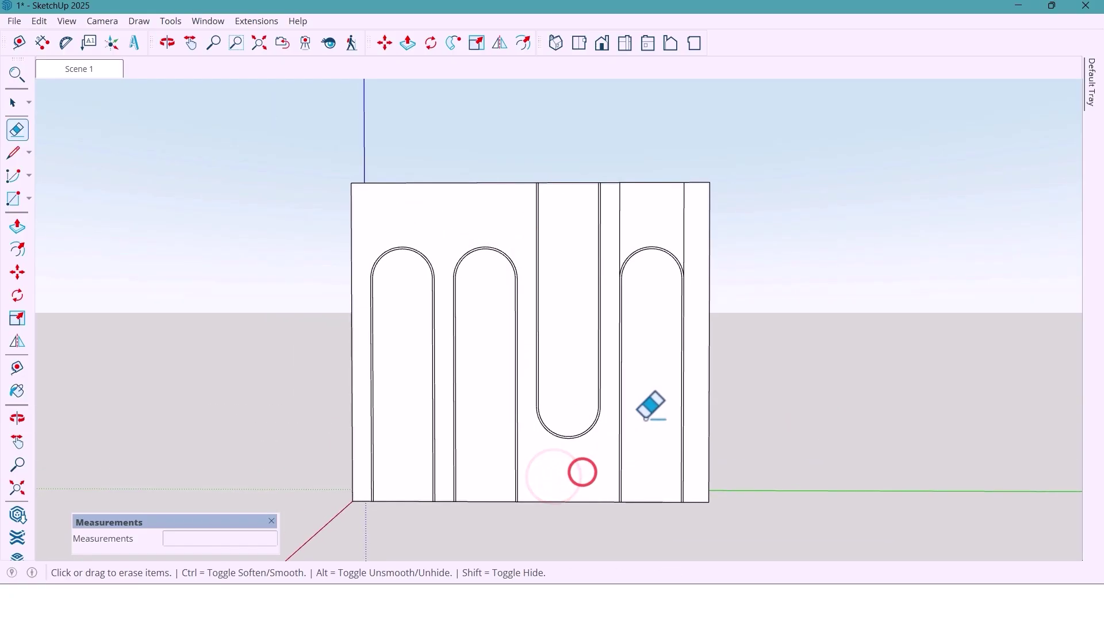
click(621, 229)
drag(655, 226, 702, 217)
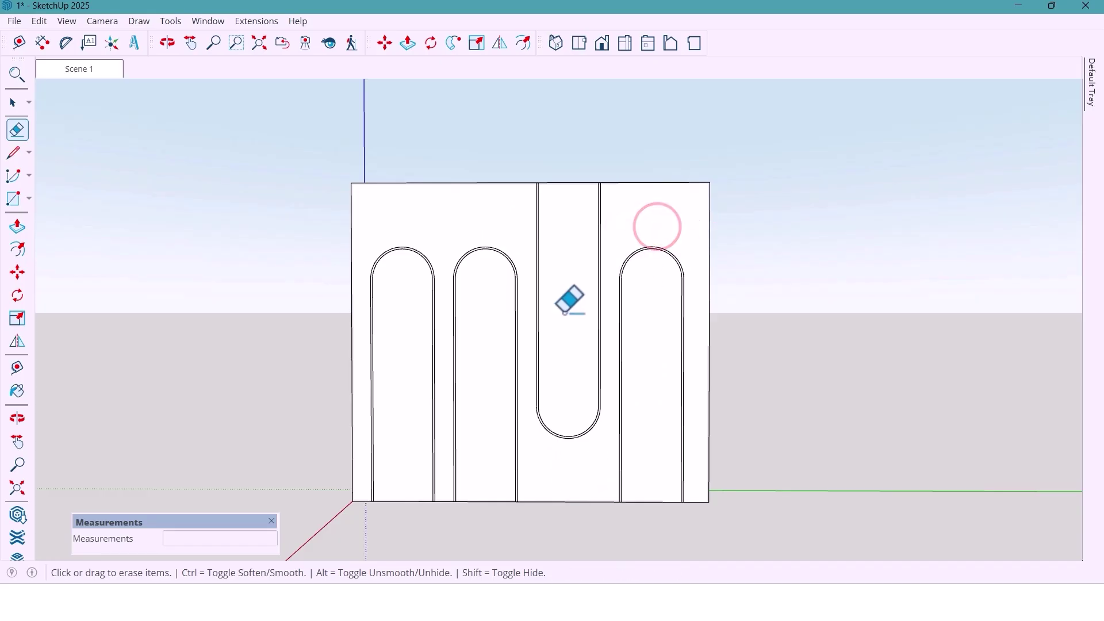
- Push the left, middle and right arches and the U-slot 300 mm into the wall
key(p)
middle_drag(422, 454, 408, 460)
click(408, 460)
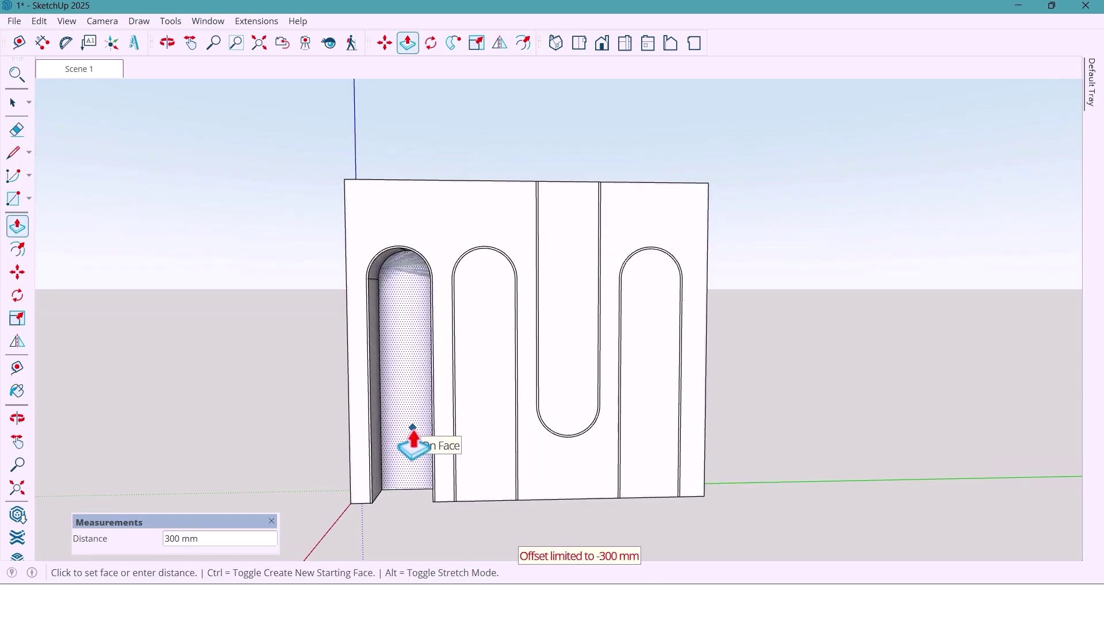
click(414, 442)
double_click(490, 426)
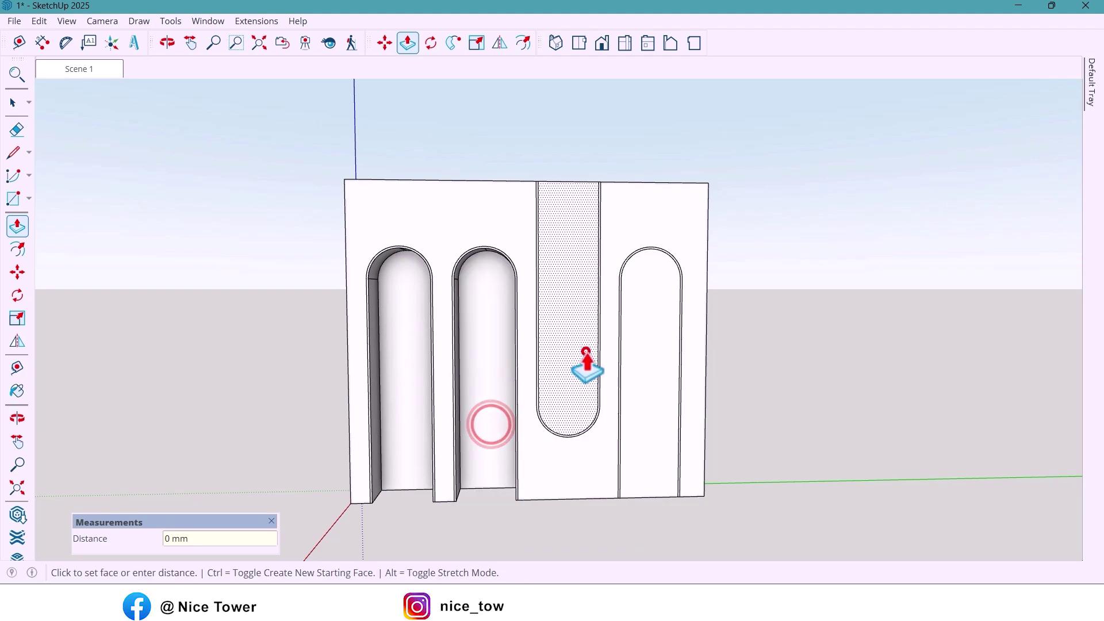
double_click(584, 351)
double_click(642, 362)
mouse_move(642, 362)
middle_down()
mouse_move(473, 369)
mouse_move(481, 390)
middle_up()
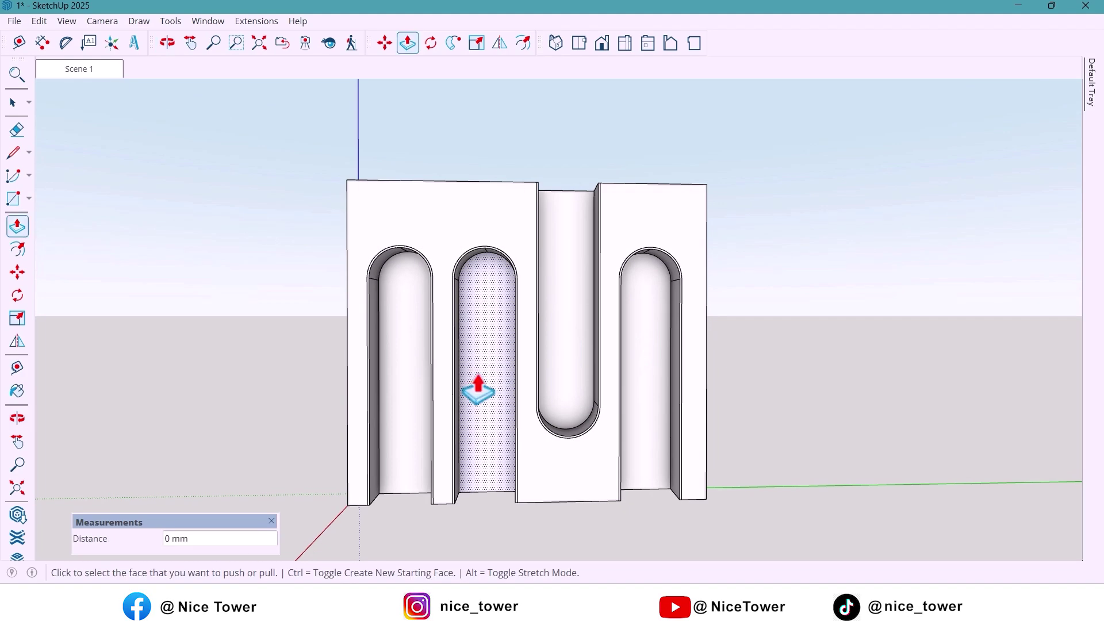
key(e)
scroll(406, 273, up, 2)
middle_drag(401, 282, 382, 278)
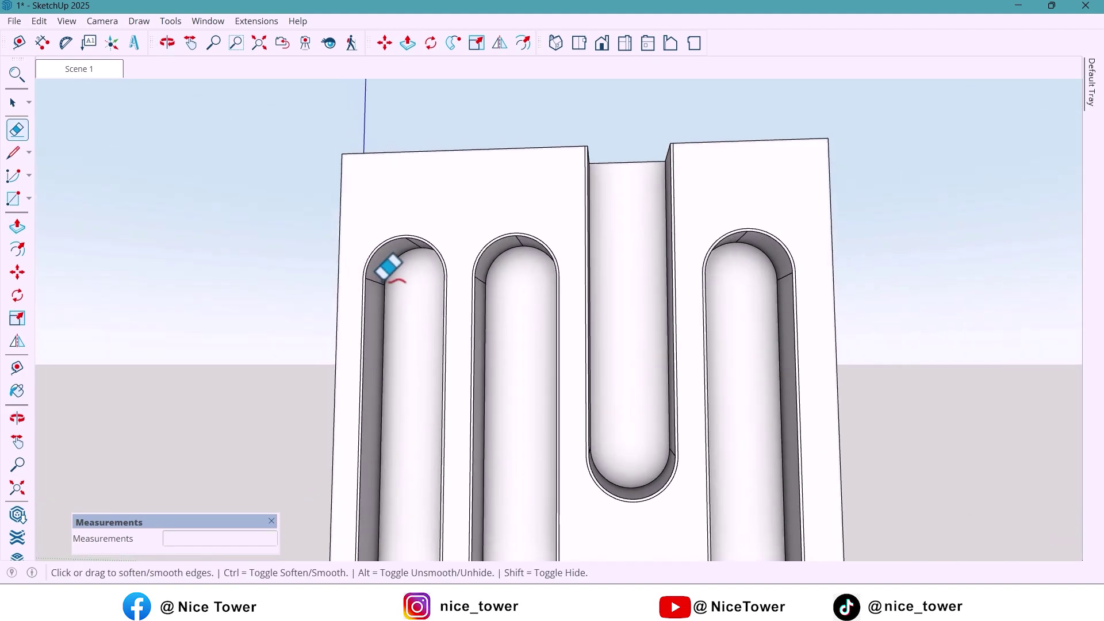
- Soften the seam edges inside the first, second and third arches into smooth curved surfaces
mouse_move(479, 277)
middle_down()
mouse_move(451, 279)
mouse_move(512, 217)
mouse_move(405, 234)
middle_up()
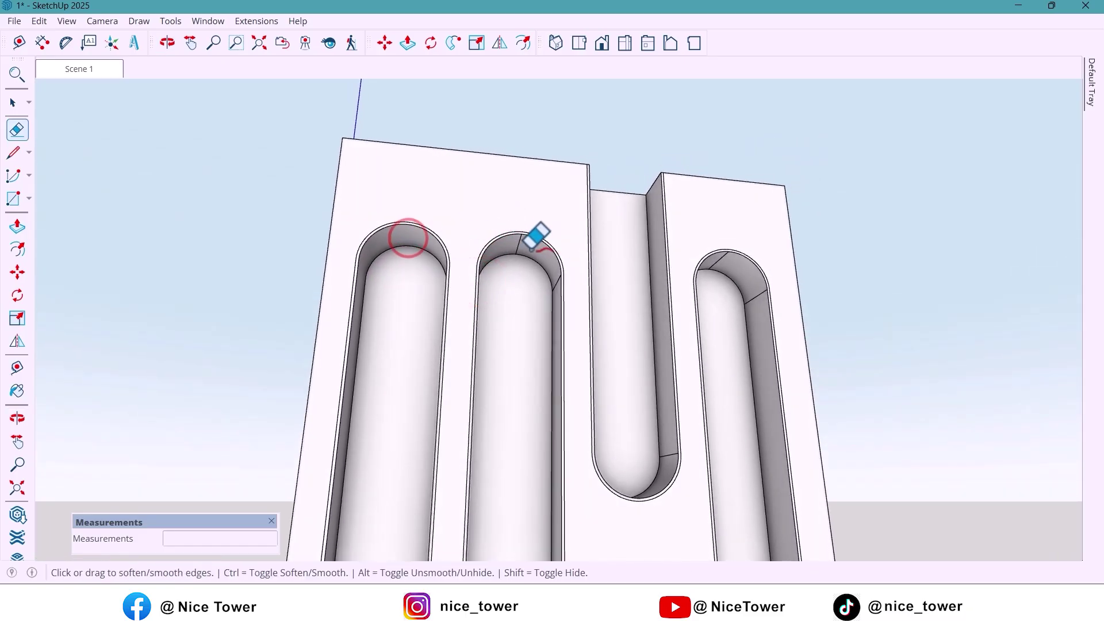
mouse_move(521, 246)
middle_down()
mouse_move(567, 256)
mouse_move(557, 277)
middle_up()
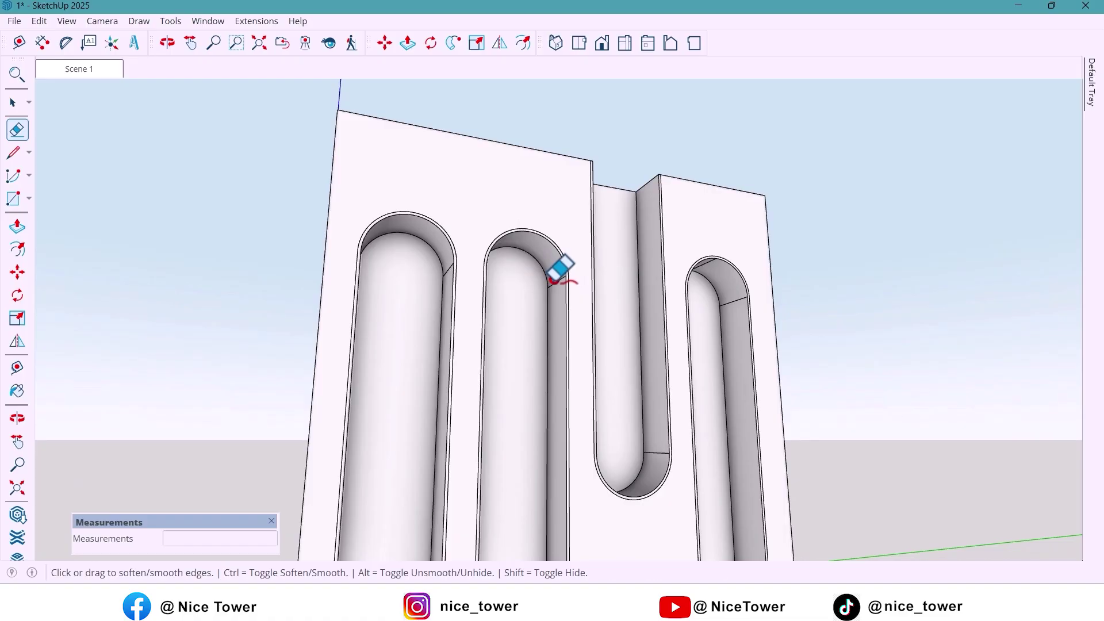
click(552, 280)
click(447, 266)
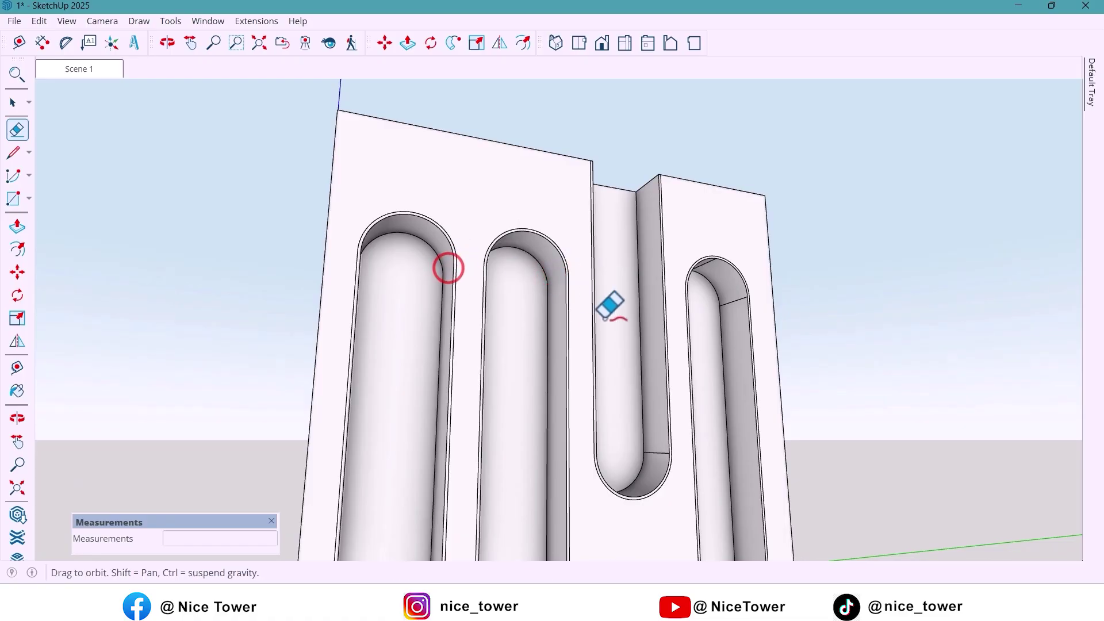
mouse_move(611, 301)
middle_down()
mouse_move(690, 290)
mouse_move(460, 278)
middle_up()
click(736, 294)
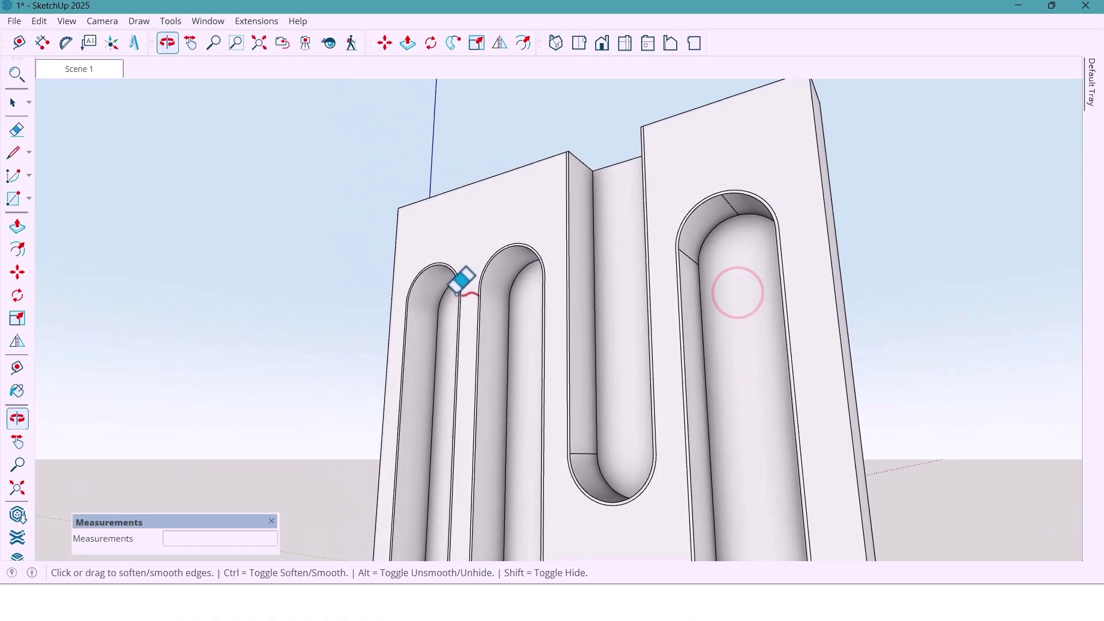
click(685, 249)
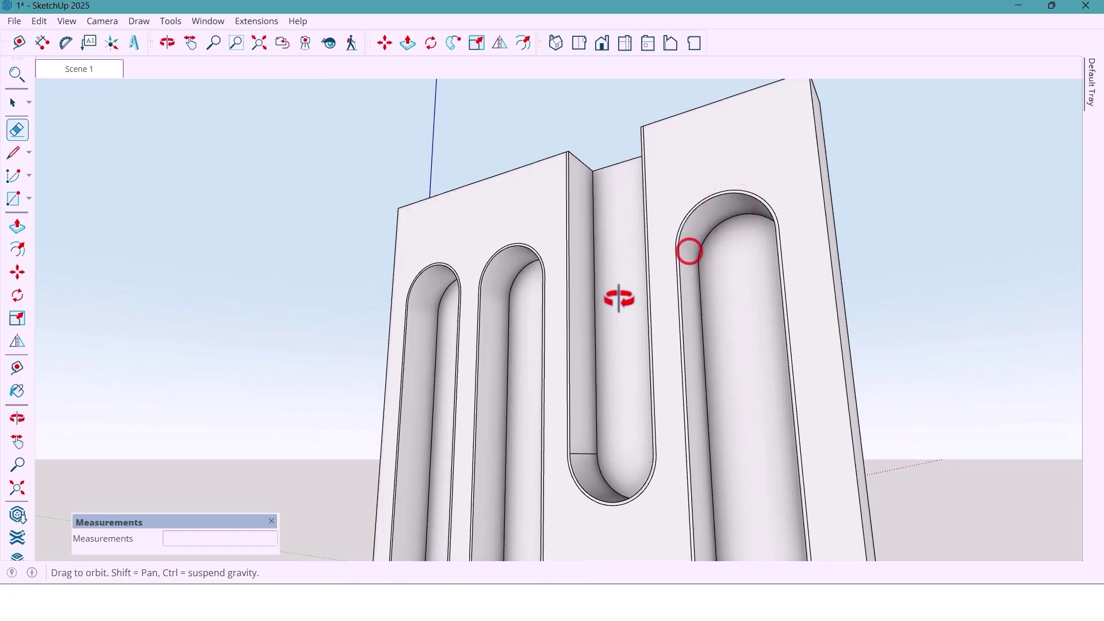
mouse_move(620, 296)
middle_down()
mouse_move(645, 456)
mouse_move(582, 426)
mouse_move(850, 468)
mouse_move(643, 400)
mouse_move(633, 374)
mouse_move(594, 370)
mouse_move(581, 394)
mouse_move(511, 343)
middle_up()
- Push/Pull the first arch's 15 mm border ring out 10 mm as a stepped frame
scroll(594, 370, down, 3)
key(p)
scroll(394, 276, up, 6)
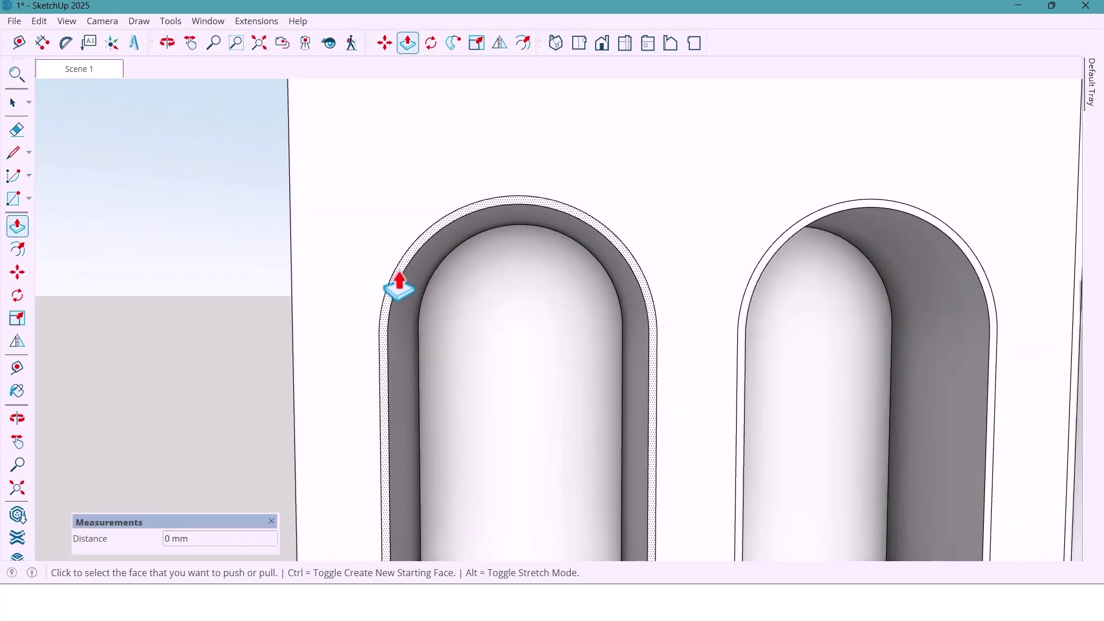
click(398, 284)
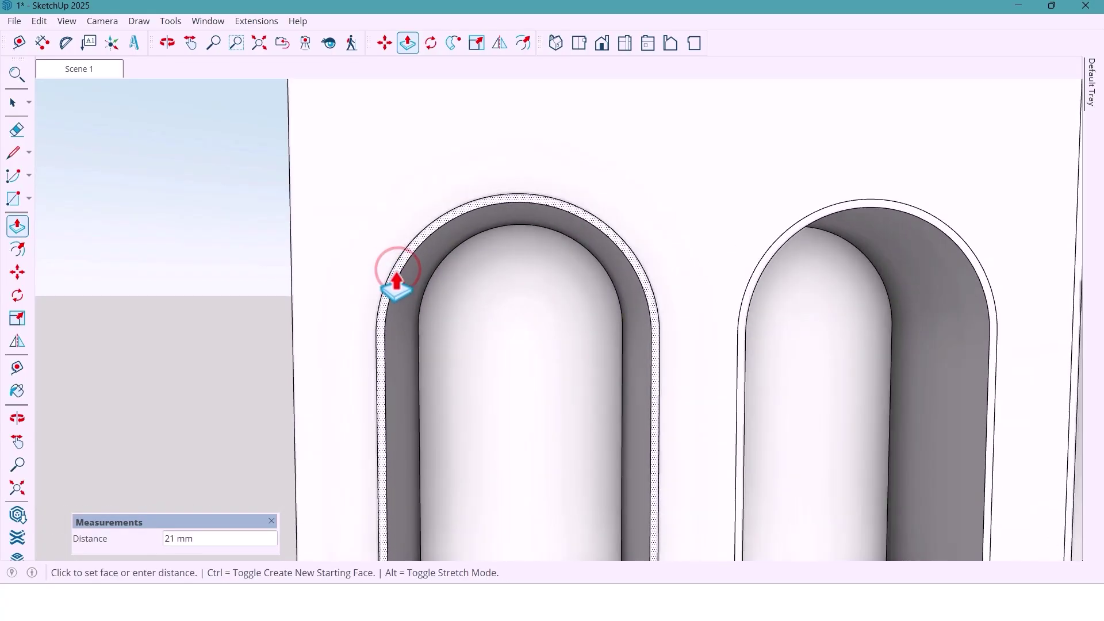
key(Return)
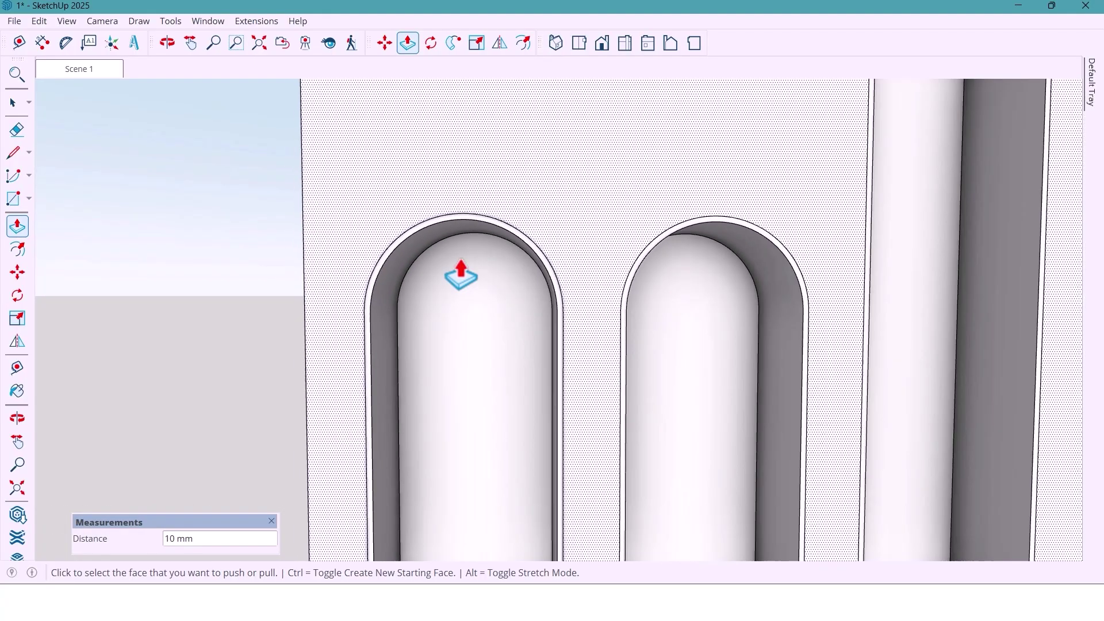
middle_drag(460, 276, 610, 291)
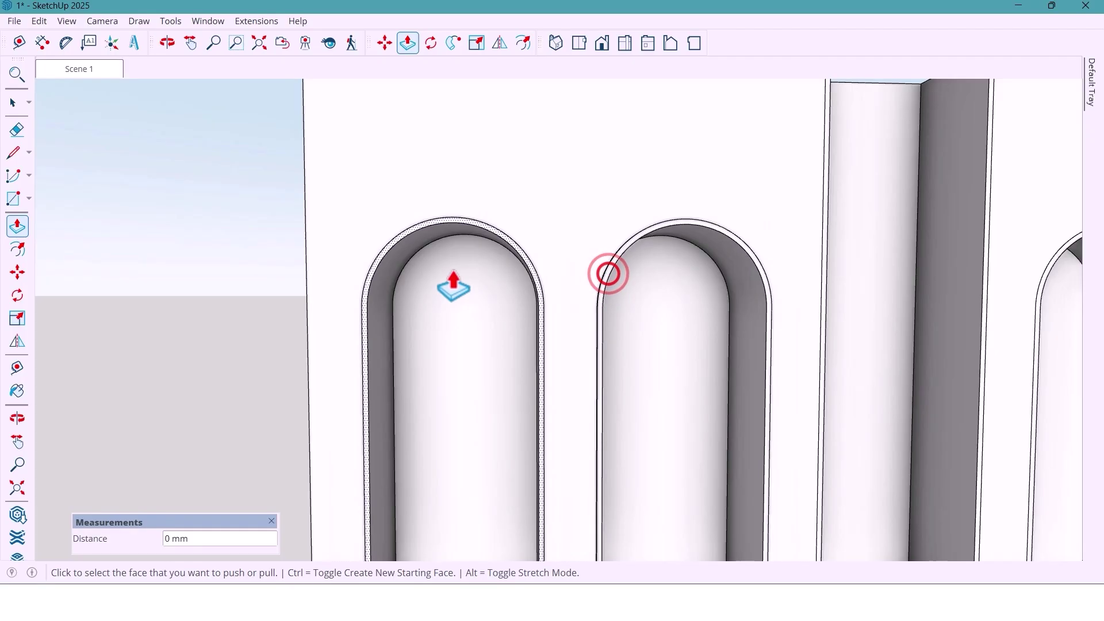
scroll(437, 279, down, 5)
scroll(718, 505, up, 10)
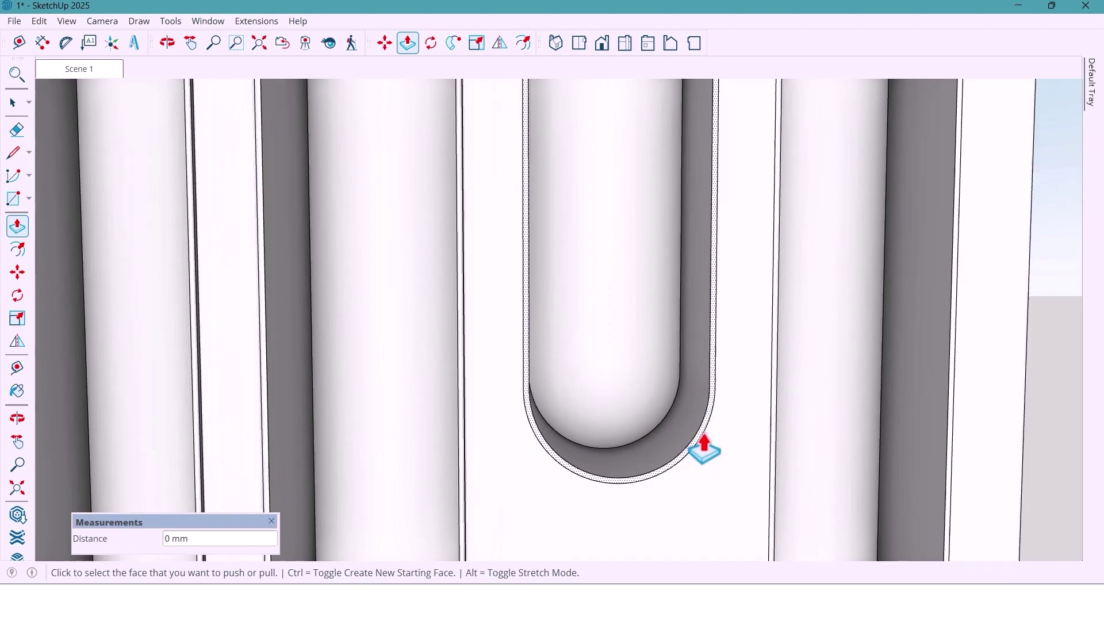
click(703, 431)
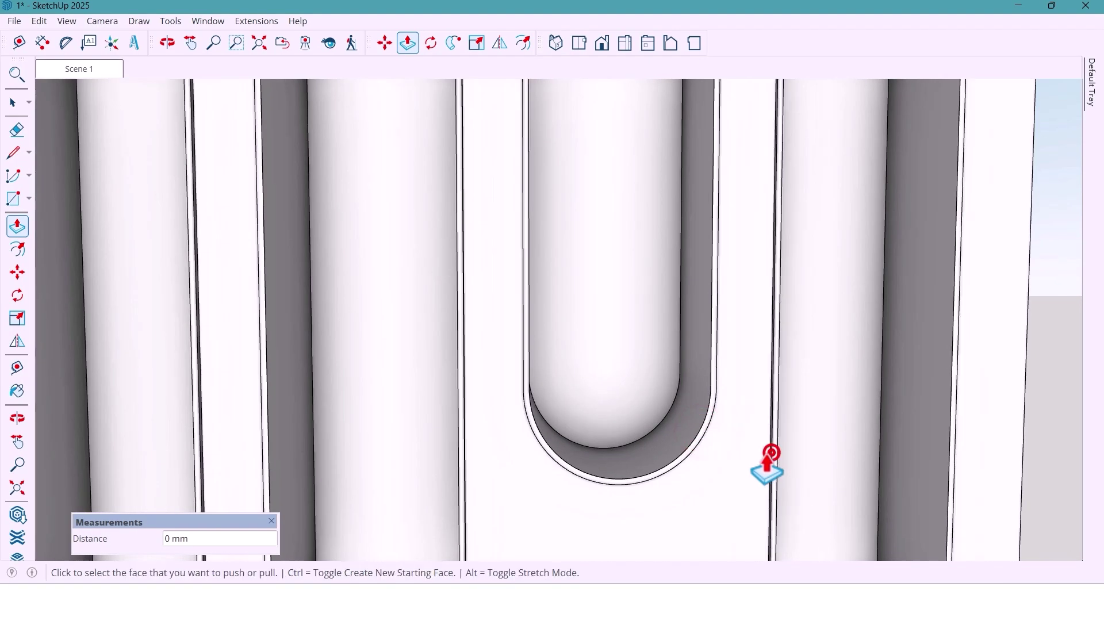
scroll(589, 405, down, 10)
- Draw a rectangle on the ground in front of the wall and extrude it 1 thick
key(o)
key(space)
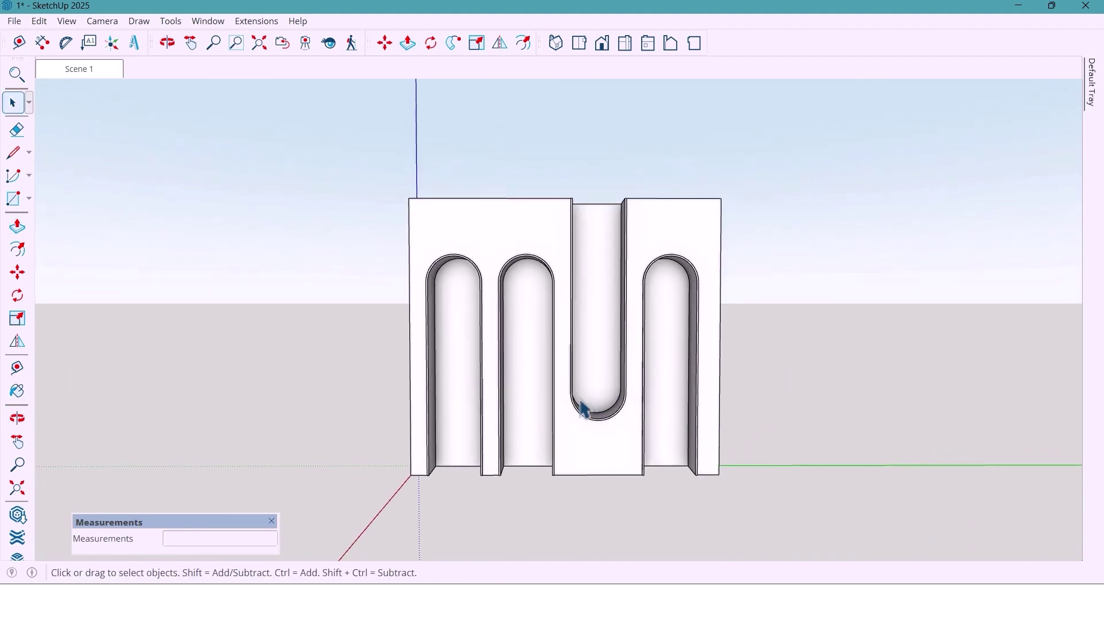
middle_drag(571, 394, 459, 465)
key(space)
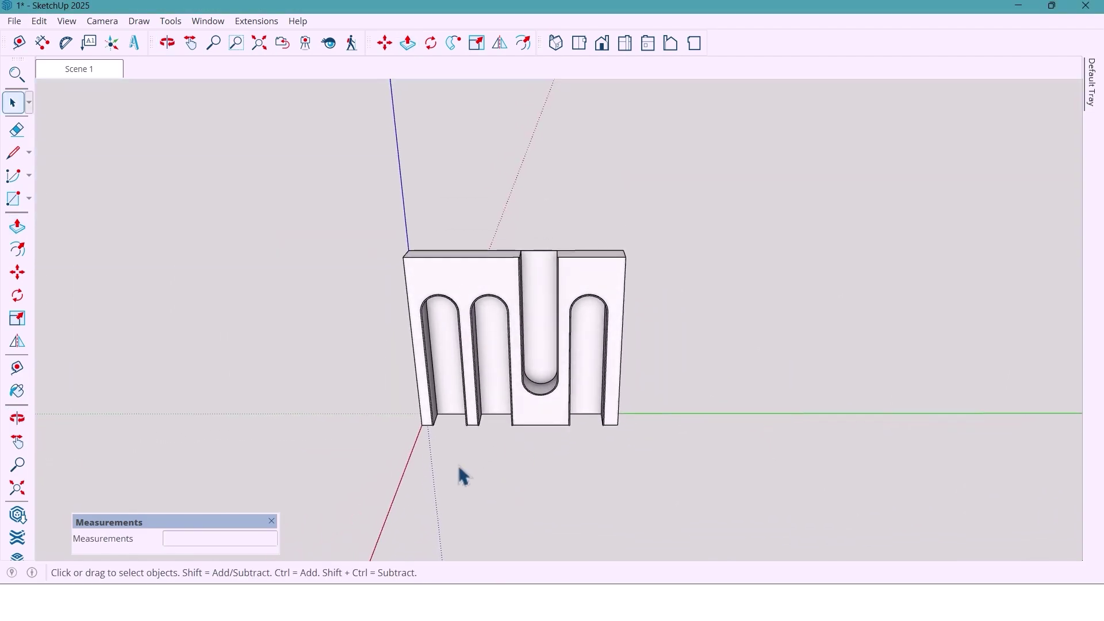
scroll(447, 456, up, 5)
key(r)
scroll(434, 442, up, 1)
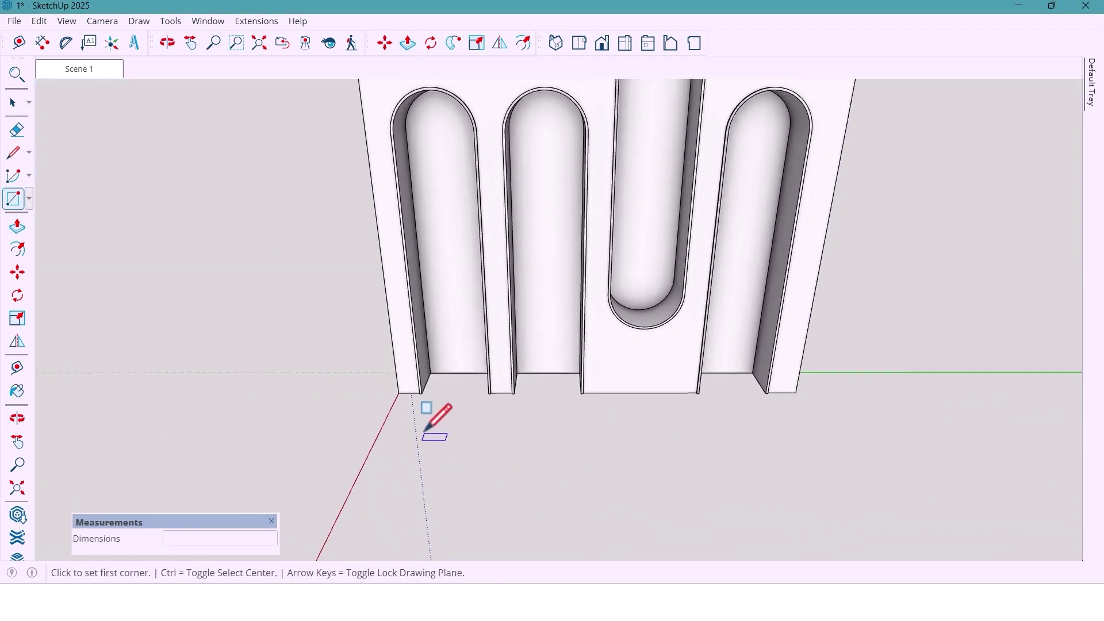
click(424, 434)
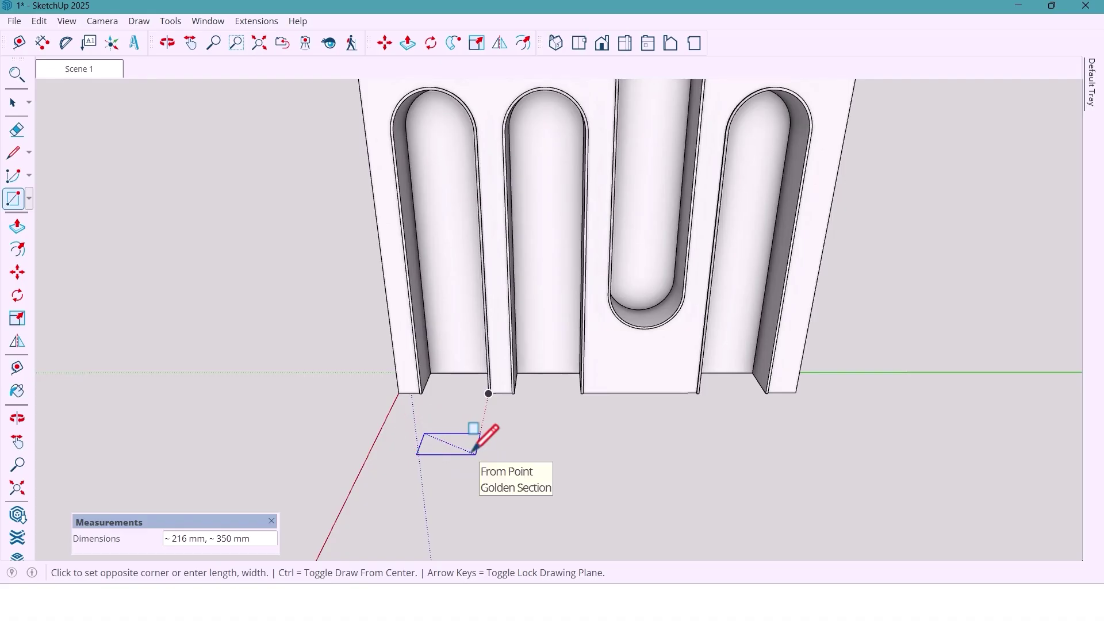
click(475, 453)
middle_drag(475, 453, 561, 443)
key(p)
click(510, 463)
text(1)
key(Return)
- Select the thin slab and make it a new component
key(space)
drag(343, 521, 414, 463)
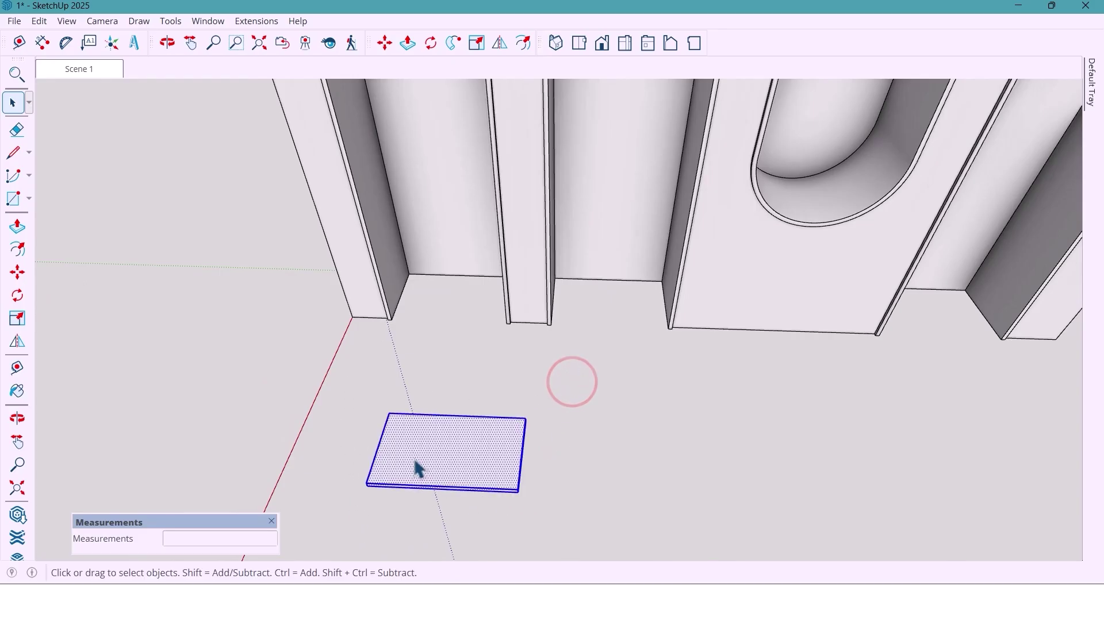
right_click(414, 460)
click(503, 118)
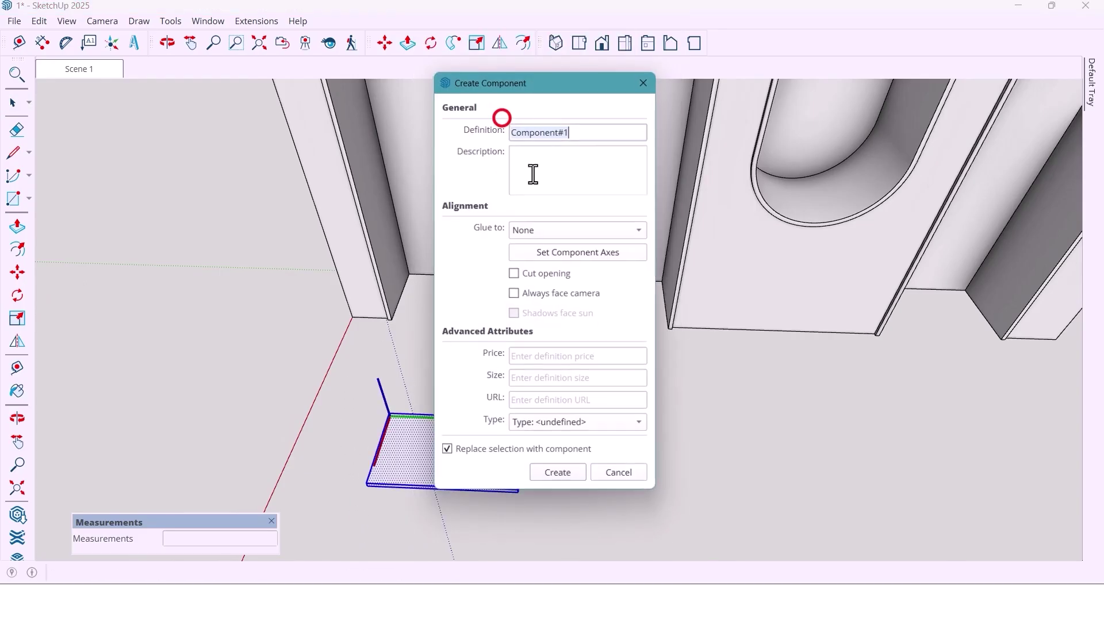
click(549, 475)
middle_drag(588, 447, 486, 363)
- Place a Tape Measure guide 500 mm above the left niche's floor
key(t)
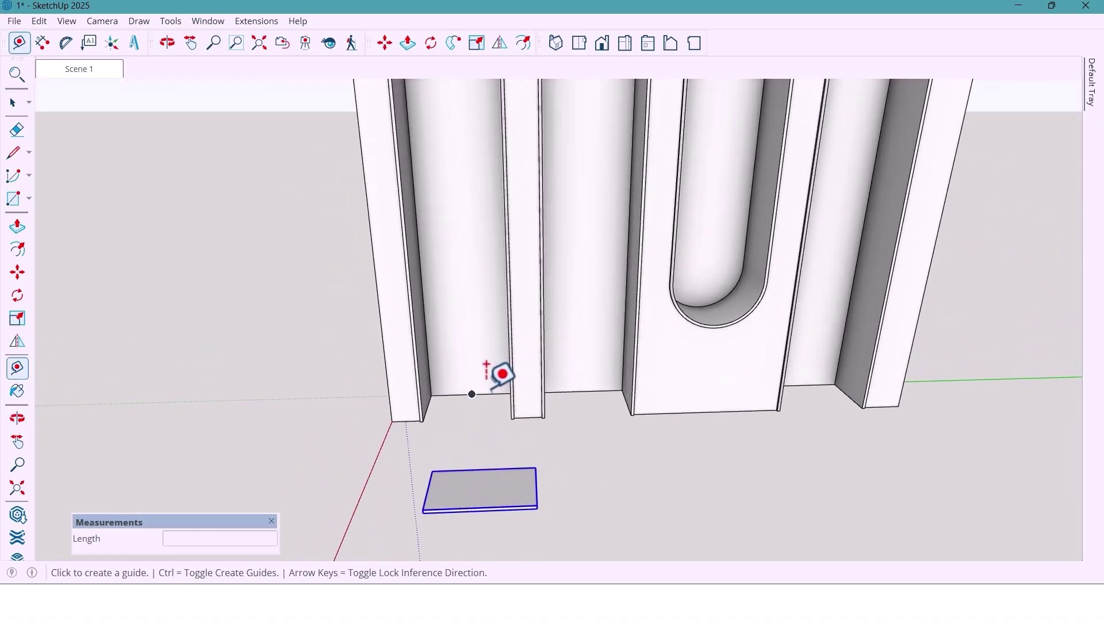
click(485, 394)
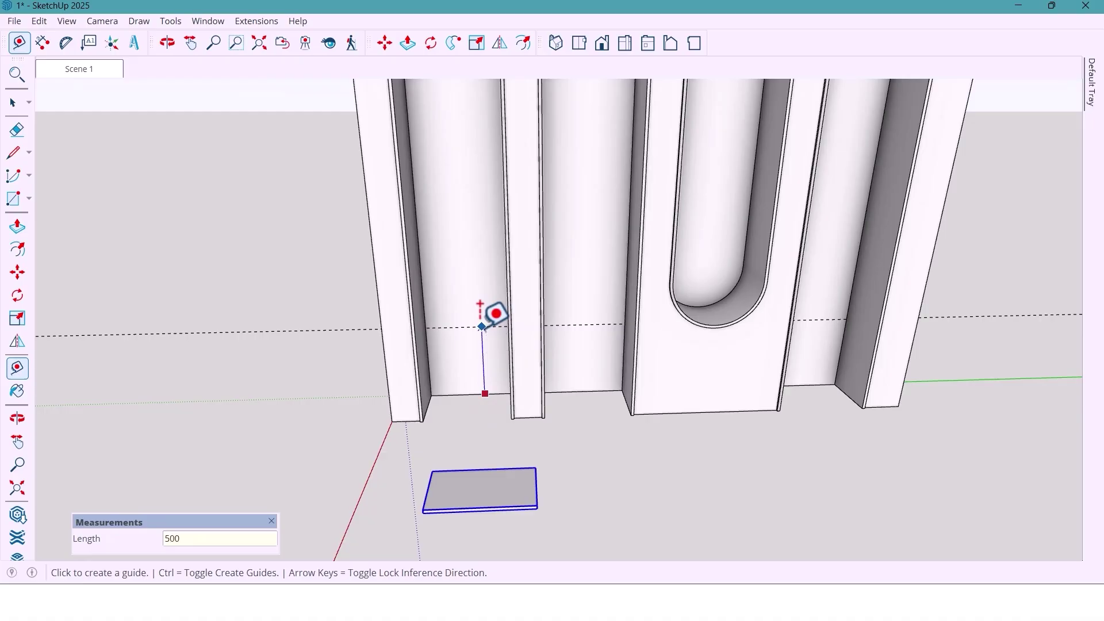
key(space)
middle_drag(540, 520, 557, 500)
- Move the slab into the left niche so it sits on the 500 mm guide
key(m)
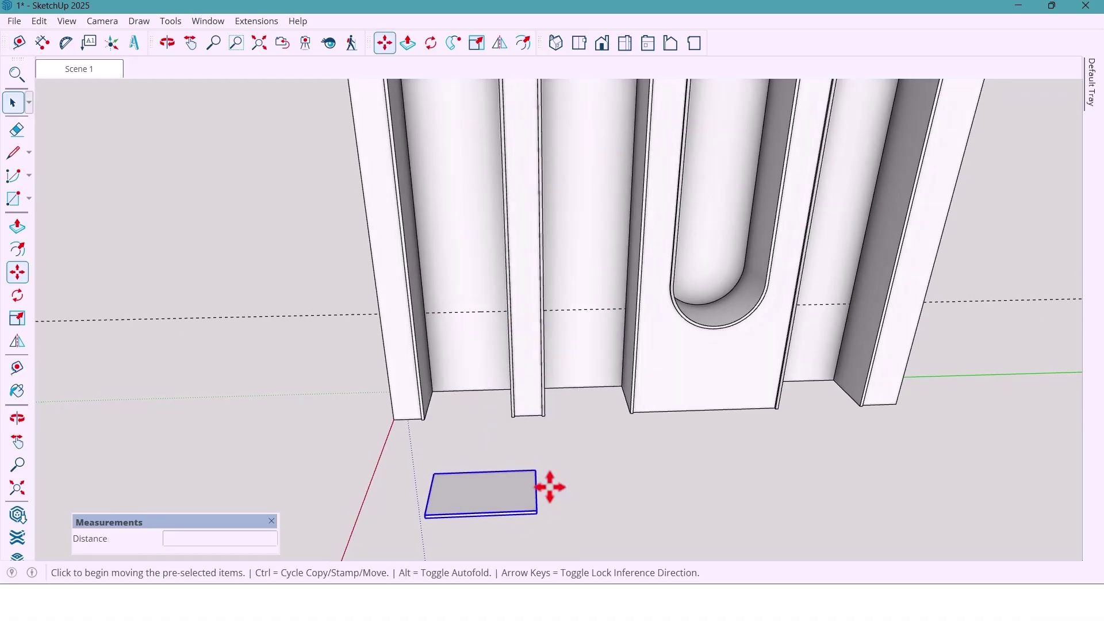
scroll(545, 481, up, 2)
scroll(543, 477, up, 2)
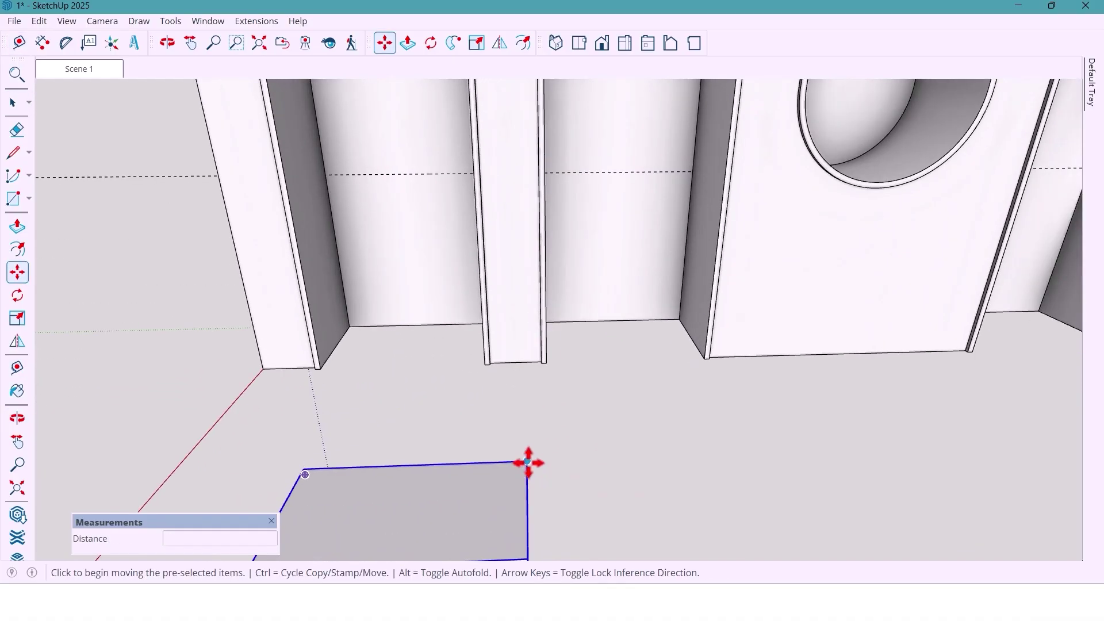
click(527, 462)
scroll(525, 463, down, 3)
middle_drag(525, 464, 449, 290)
click(523, 309)
scroll(469, 425, down, 2)
- Copy the left-niche shelf 400 mm upward, then select the stacked shelves
middle_drag(463, 393, 454, 380)
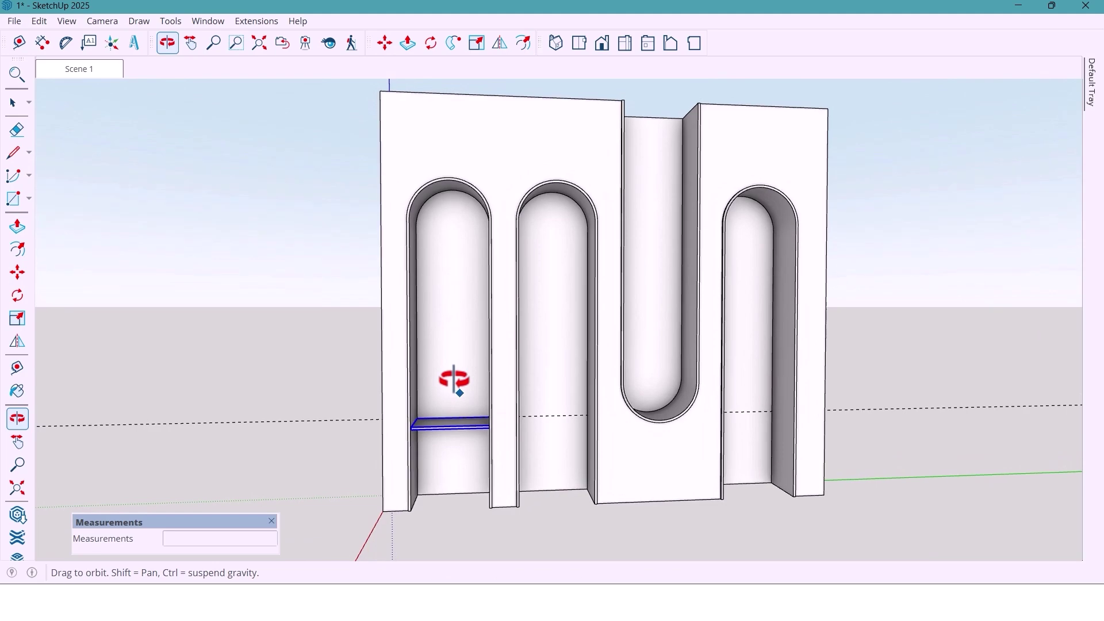
key(ctrl)
click(458, 394)
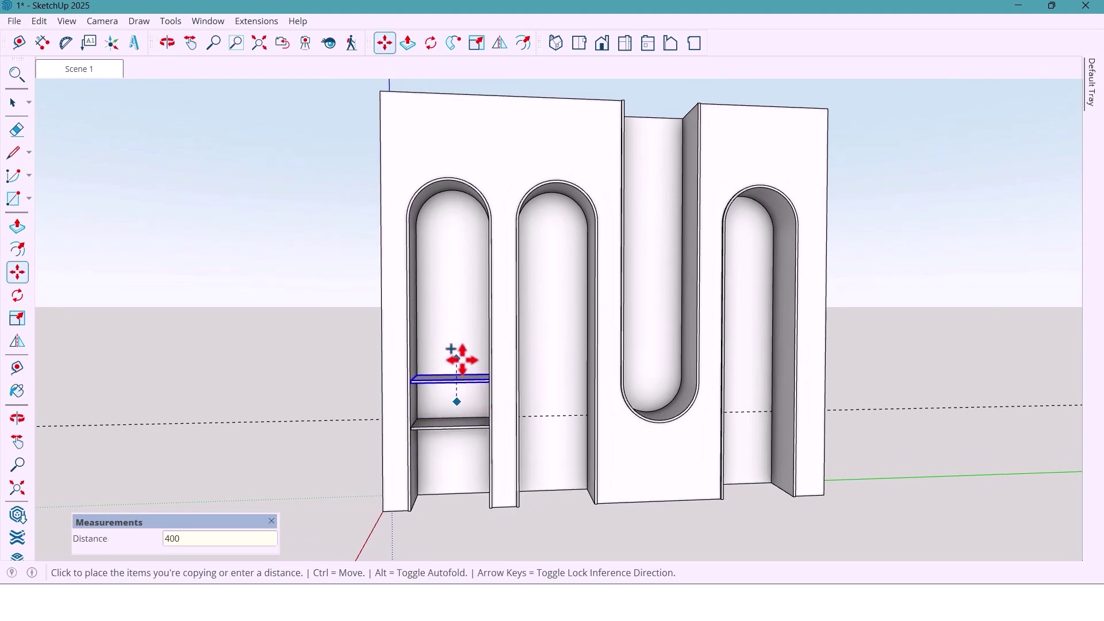
text(400)
key(Return)
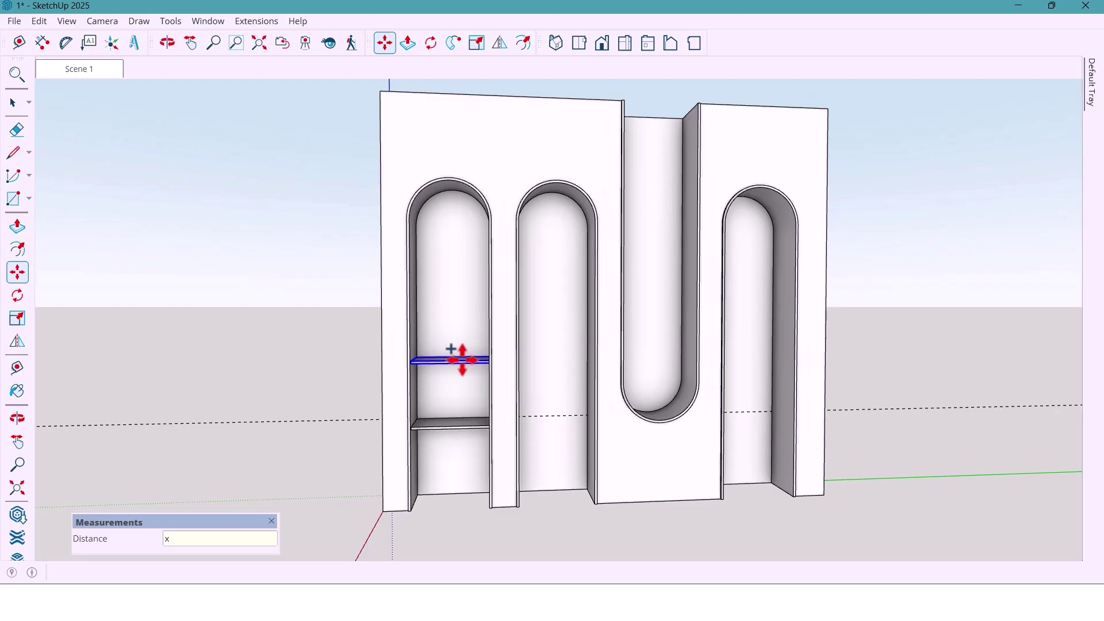
key(space)
middle_drag(460, 428, 465, 434)
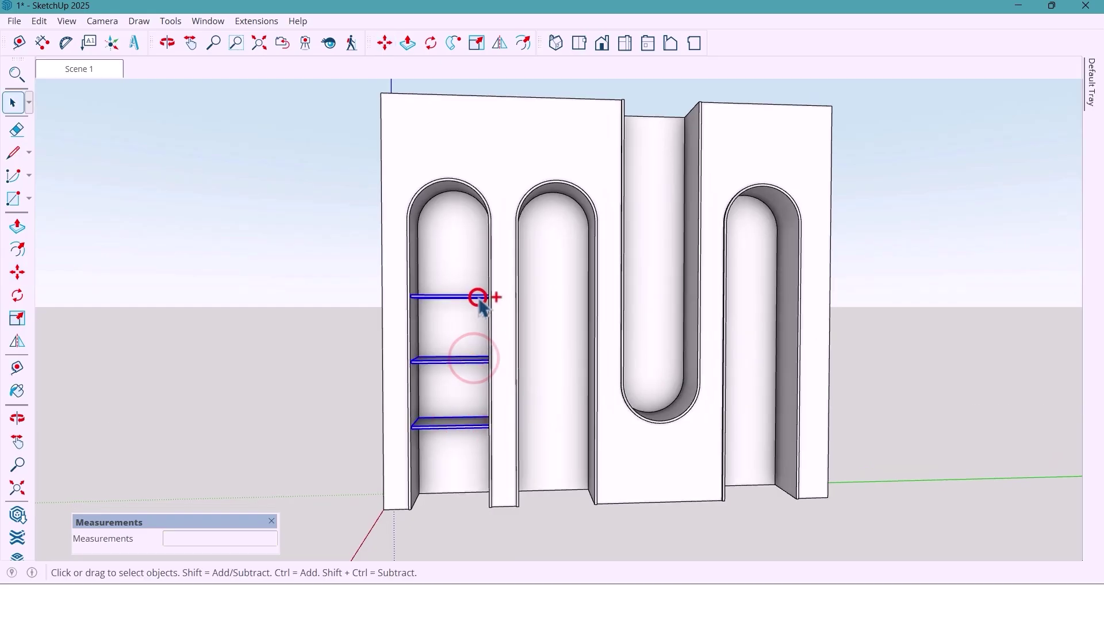
- Copy the three-shelf set into the second arched niche
key(m)
key(ctrl)
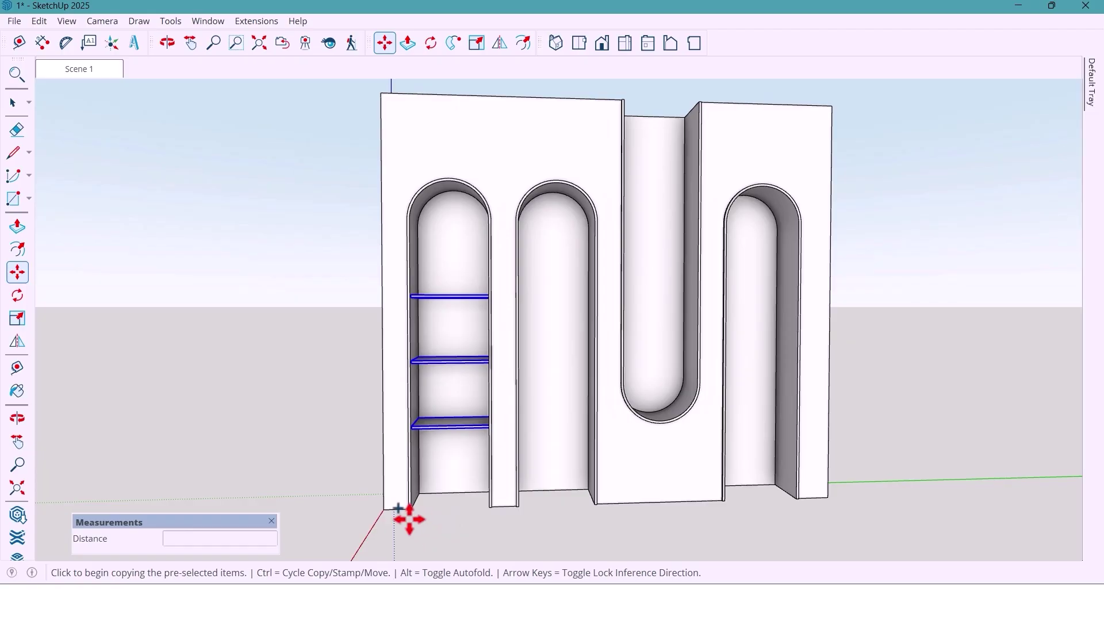
scroll(406, 516, up, 5)
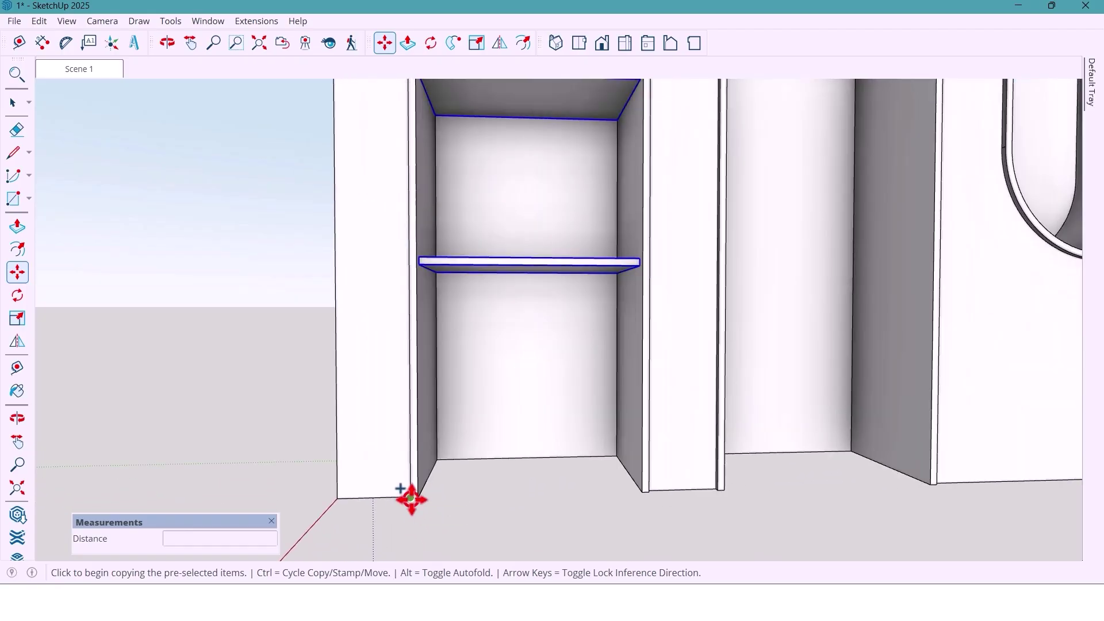
click(411, 499)
scroll(412, 499, down, 3)
click(611, 493)
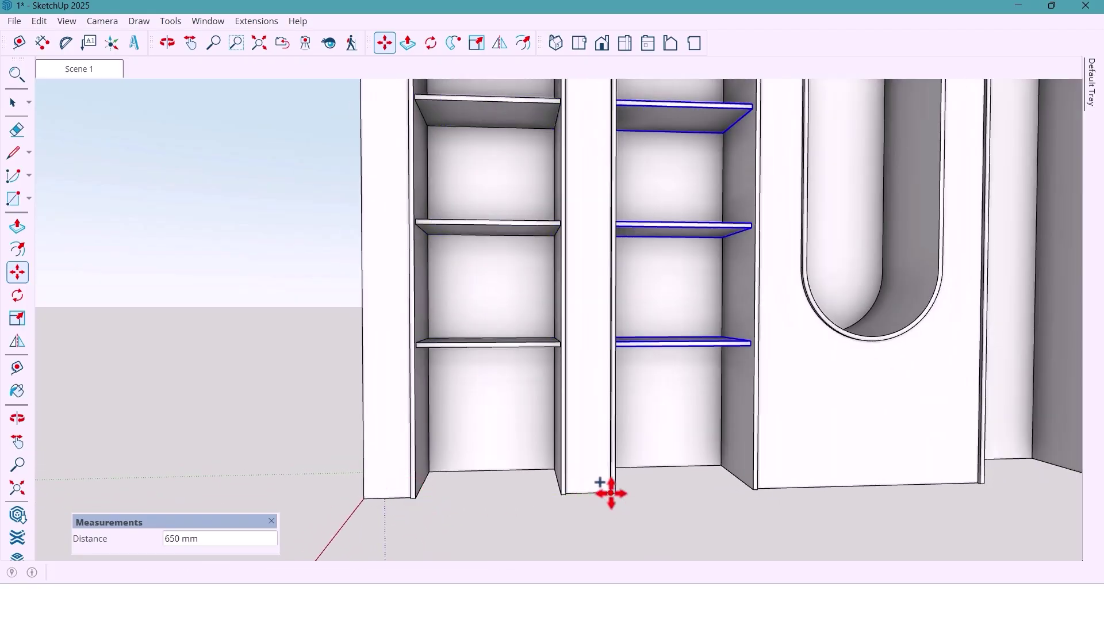
scroll(407, 495, down, 4)
middle_drag(444, 495, 448, 507)
scroll(500, 489, up, 6)
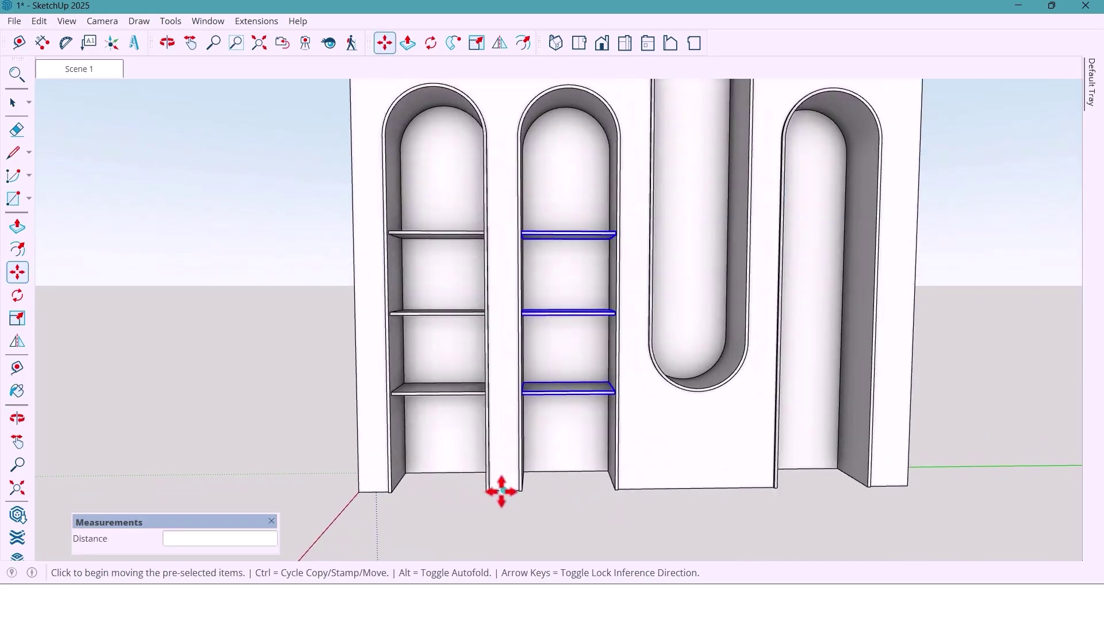
- Copy the three-shelf set into the rightmost arched niche
key(ctrl)
click(531, 490)
scroll(402, 500, down, 5)
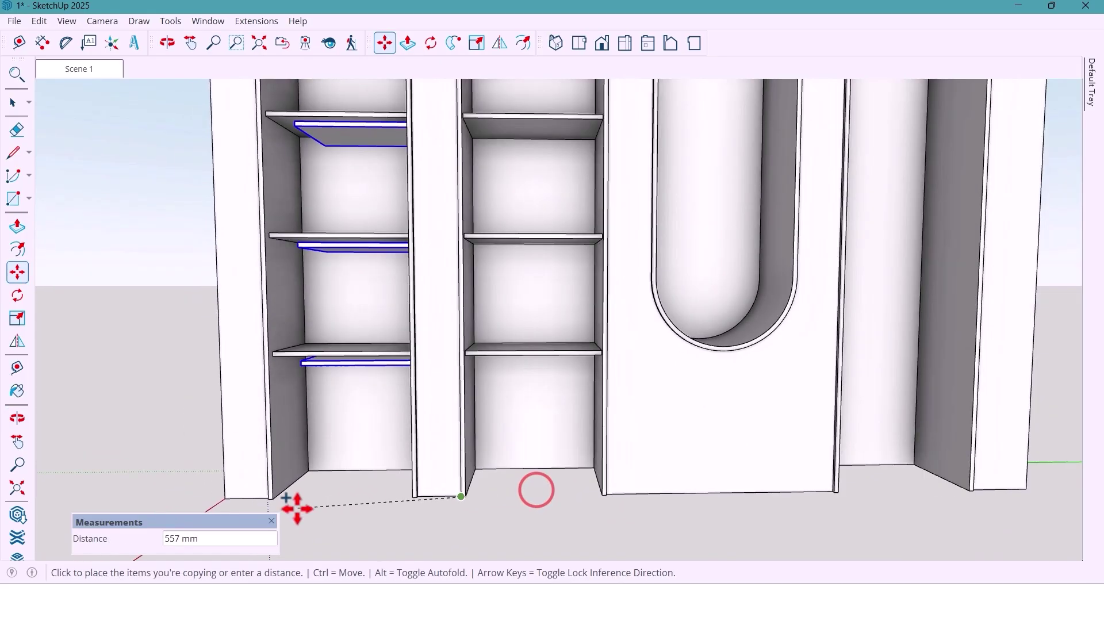
scroll(633, 498, up, 5)
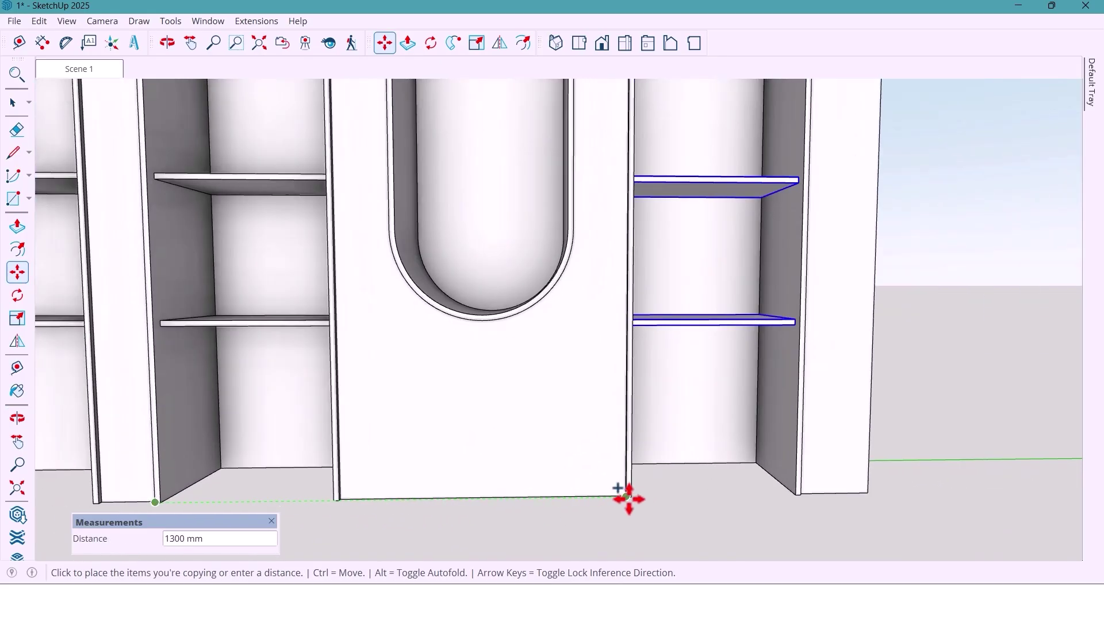
click(628, 498)
scroll(581, 495, down, 4)
scroll(580, 494, up, 2)
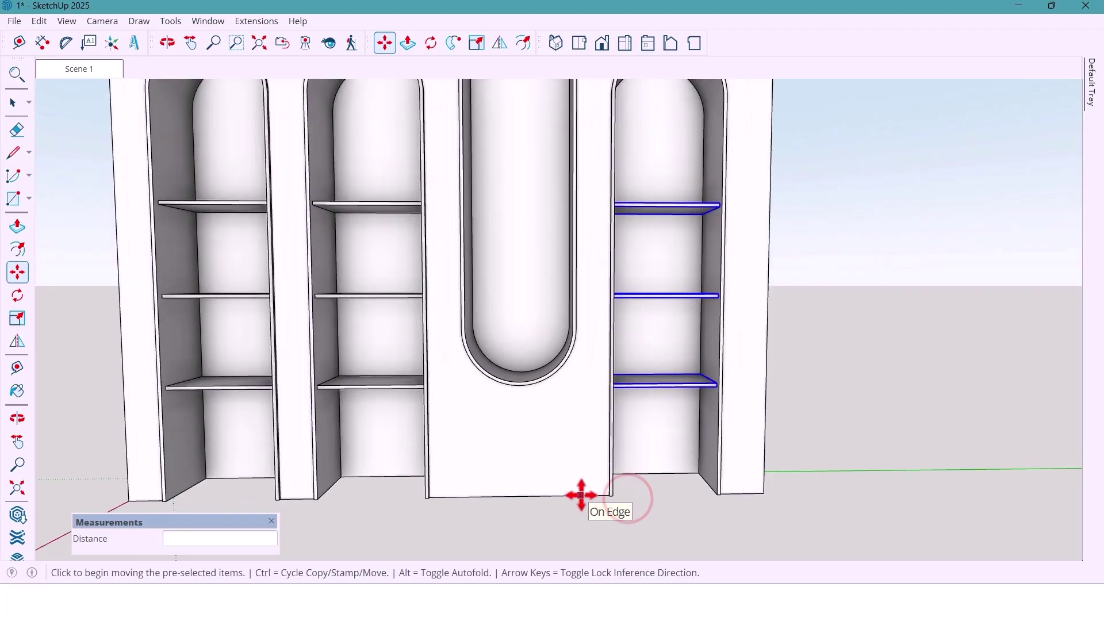
scroll(580, 494, down, 5)
key(space)
key(o)
mouse_move(537, 485)
mouse_down()
mouse_move(593, 466)
mouse_move(522, 473)
mouse_up()
key(space)
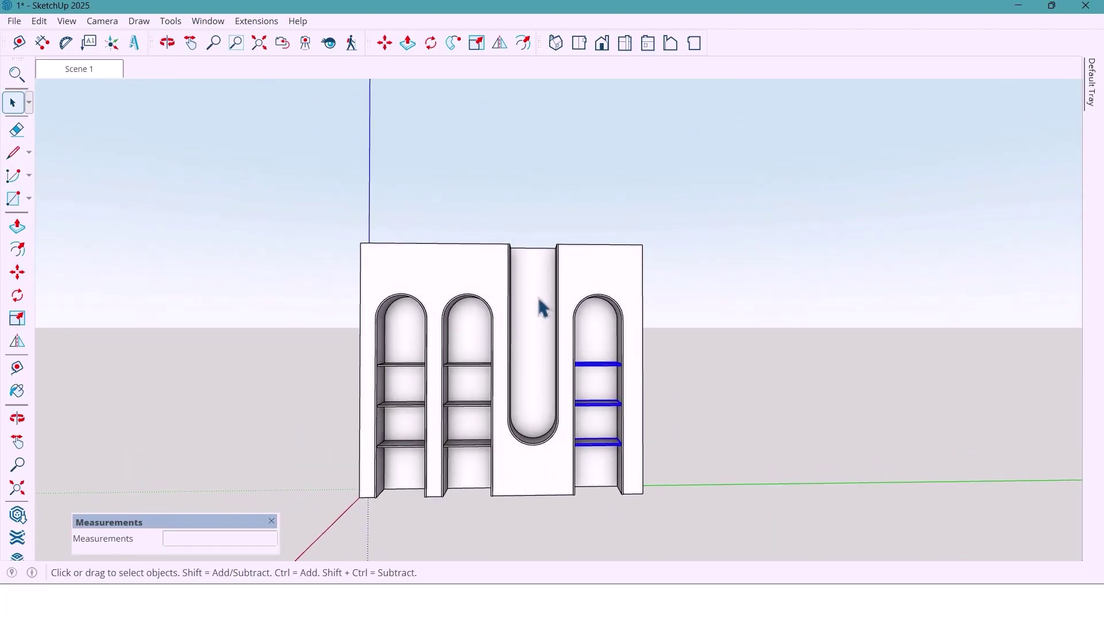
scroll(537, 301, up, 6)
- Copy a shelf up so it spans the middle U-slot
key(m)
key(ctrl)
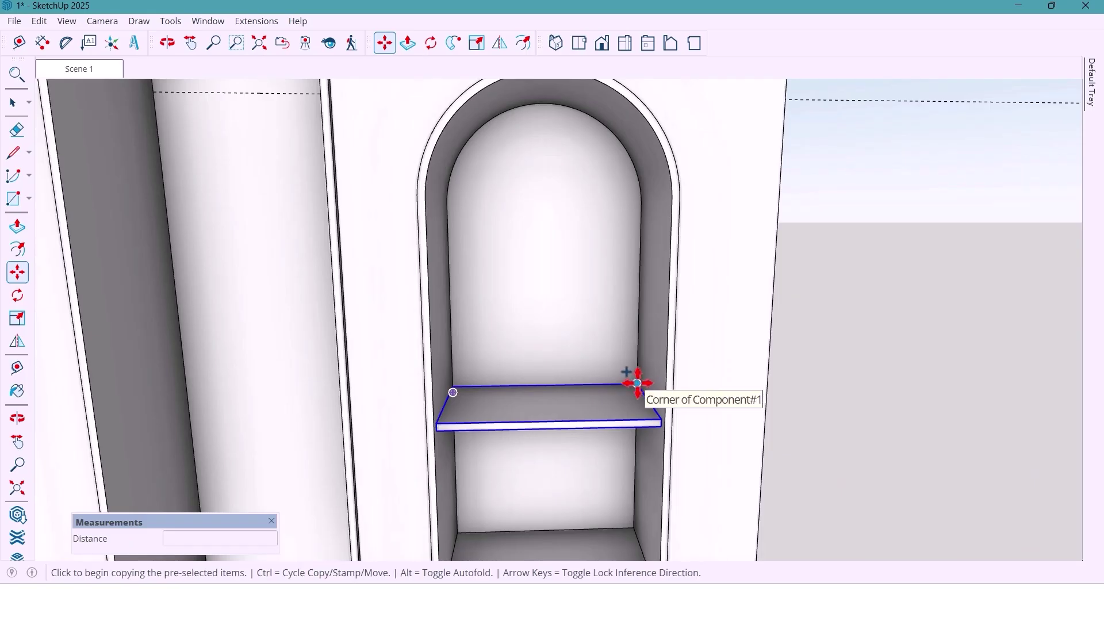
click(638, 383)
scroll(634, 389, down, 6)
middle_drag(567, 370, 523, 335)
scroll(523, 294, up, 5)
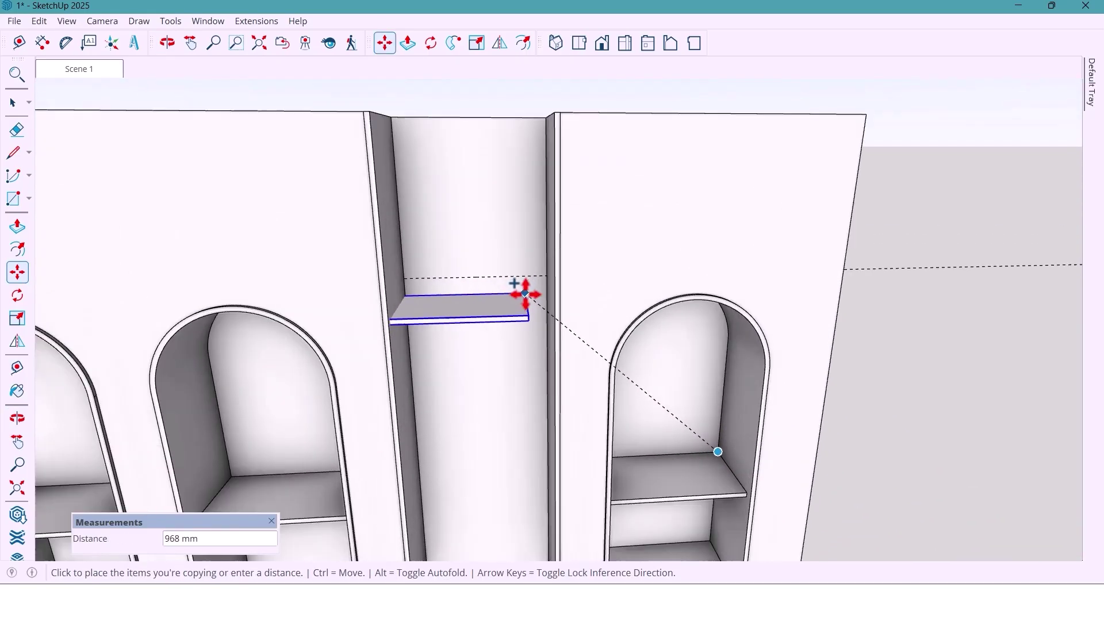
click(550, 274)
scroll(505, 301, down, 6)
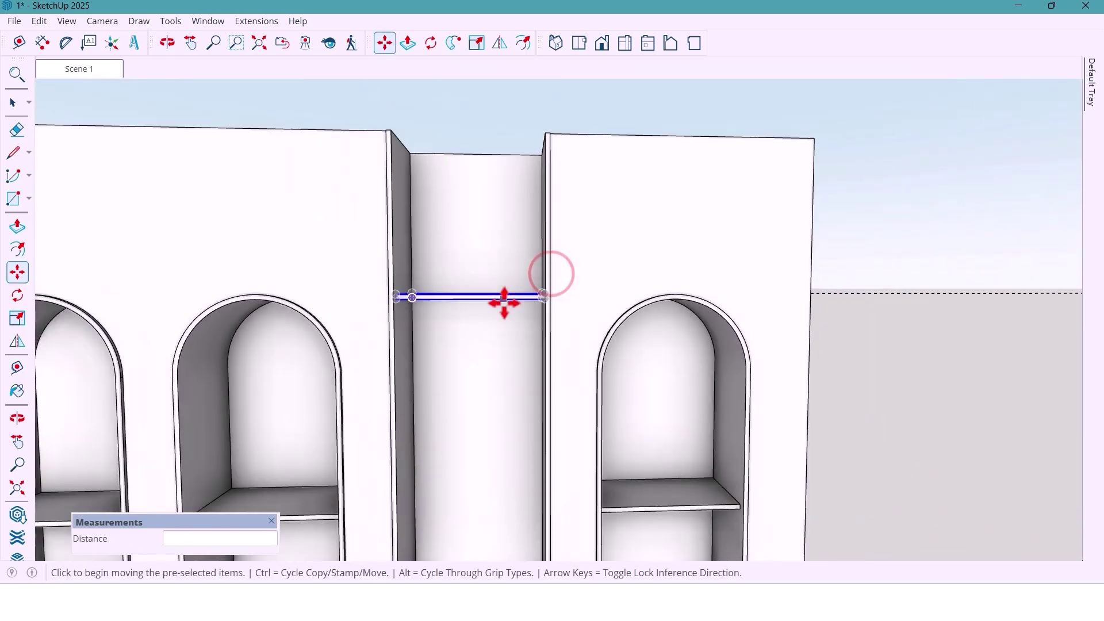
key(space)
- Array the middle-slot shelf downward as two copies 400 mm apart (x2)
click(504, 301)
key(m)
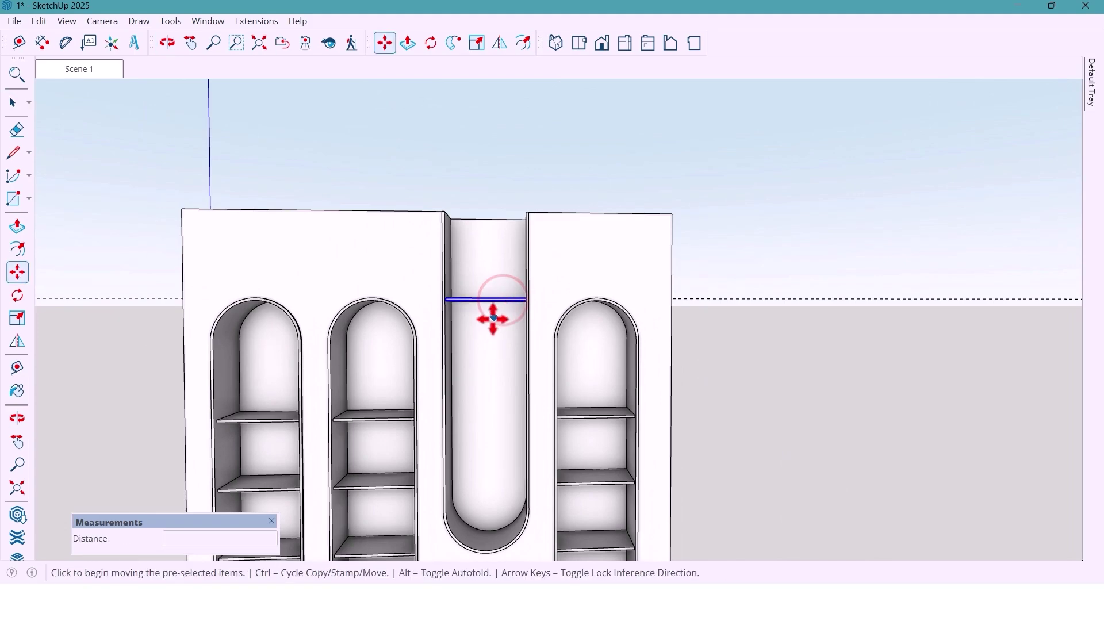
key(ctrl)
click(487, 320)
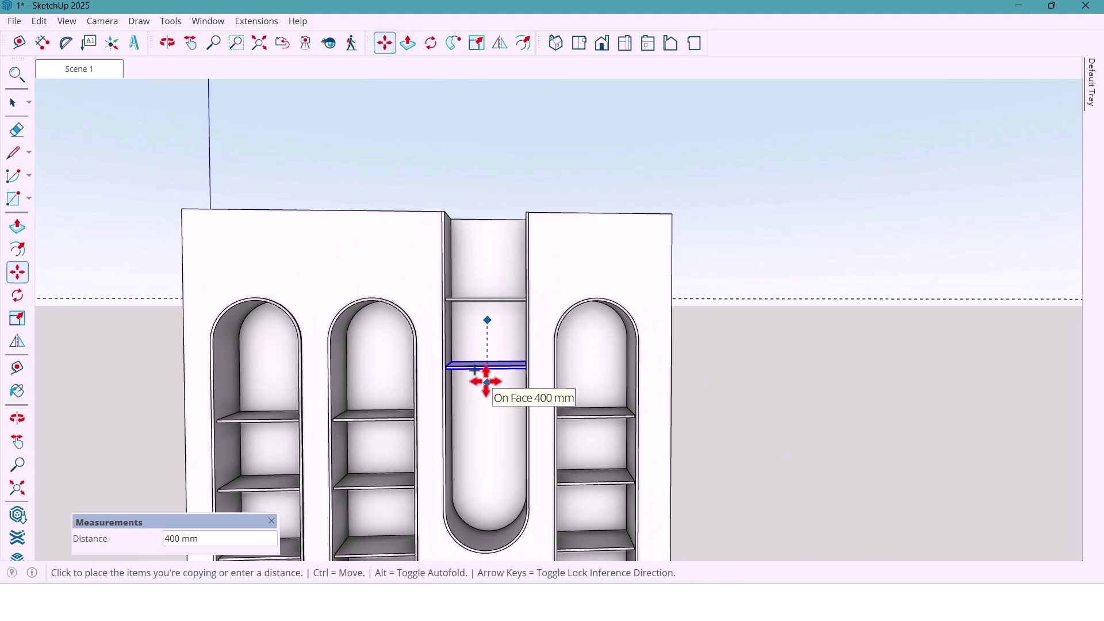
click(486, 381)
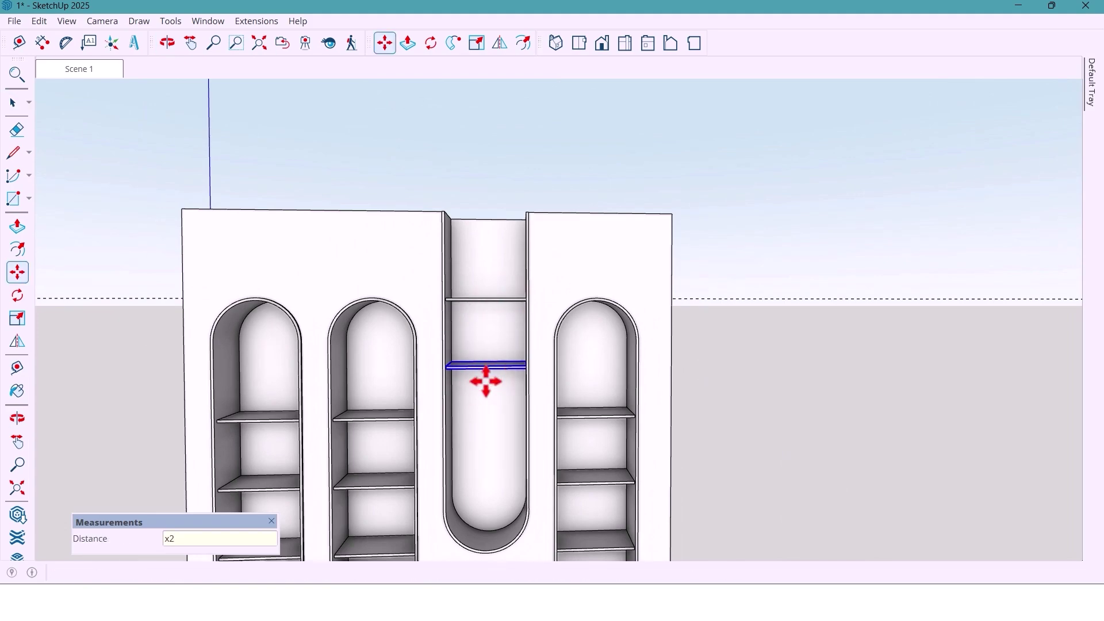
text(x2)
key(Return)
key(space)
scroll(502, 290, down, 3)
middle_drag(504, 299, 401, 401)
scroll(486, 387, up, 2)
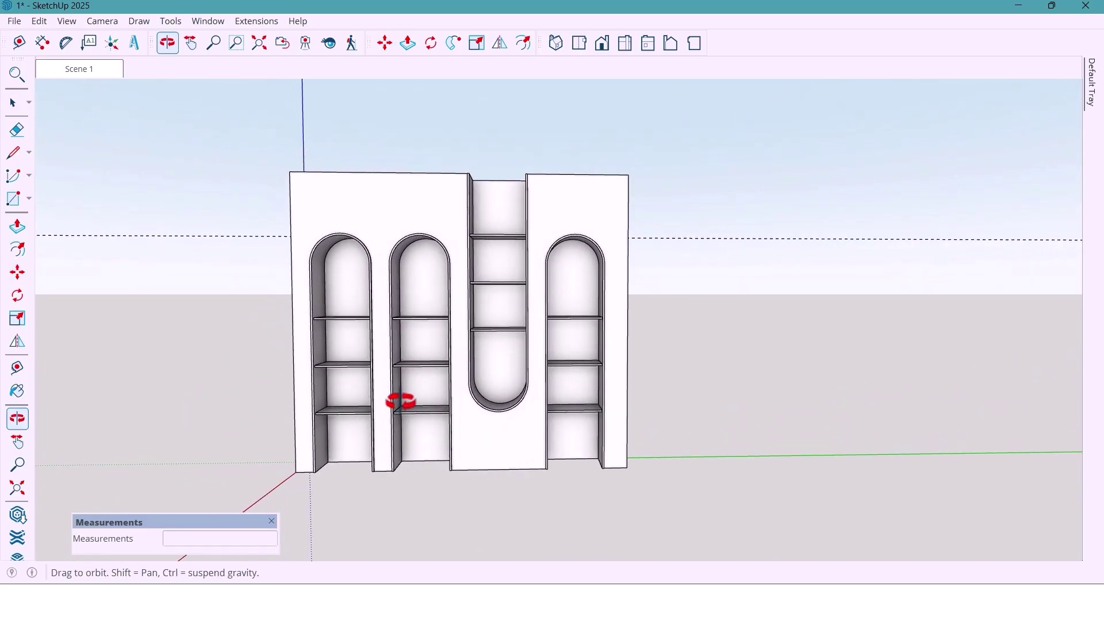
shift+middle_drag(725, 239, 769, 247)
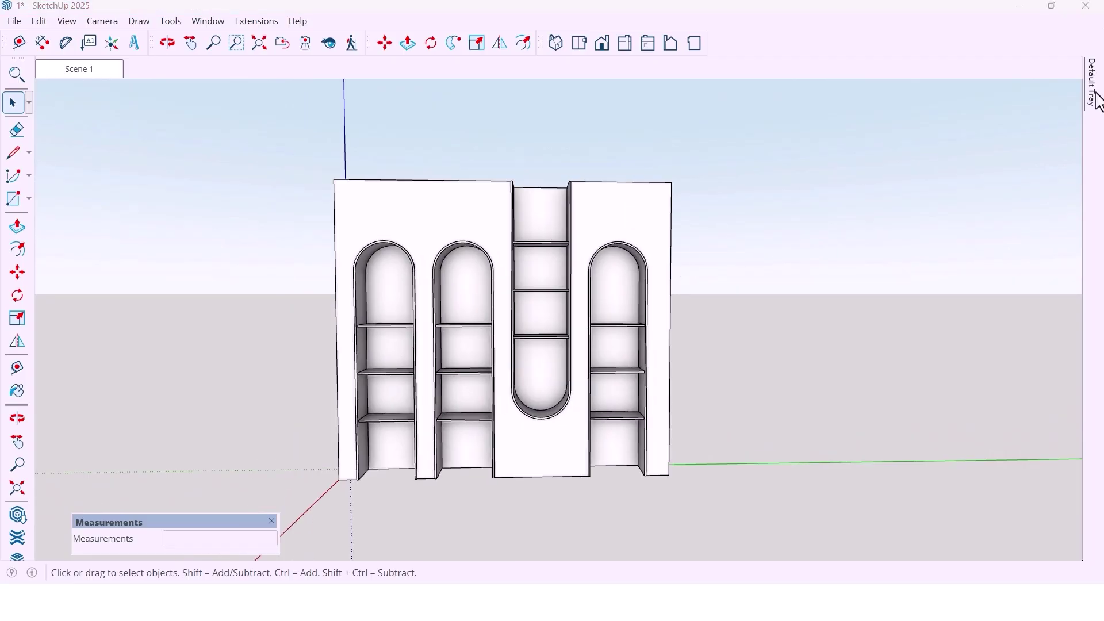
- Pin the Default Tray and paint the wall unit with the pale marble In Model material
mouse_move(1097, 102)
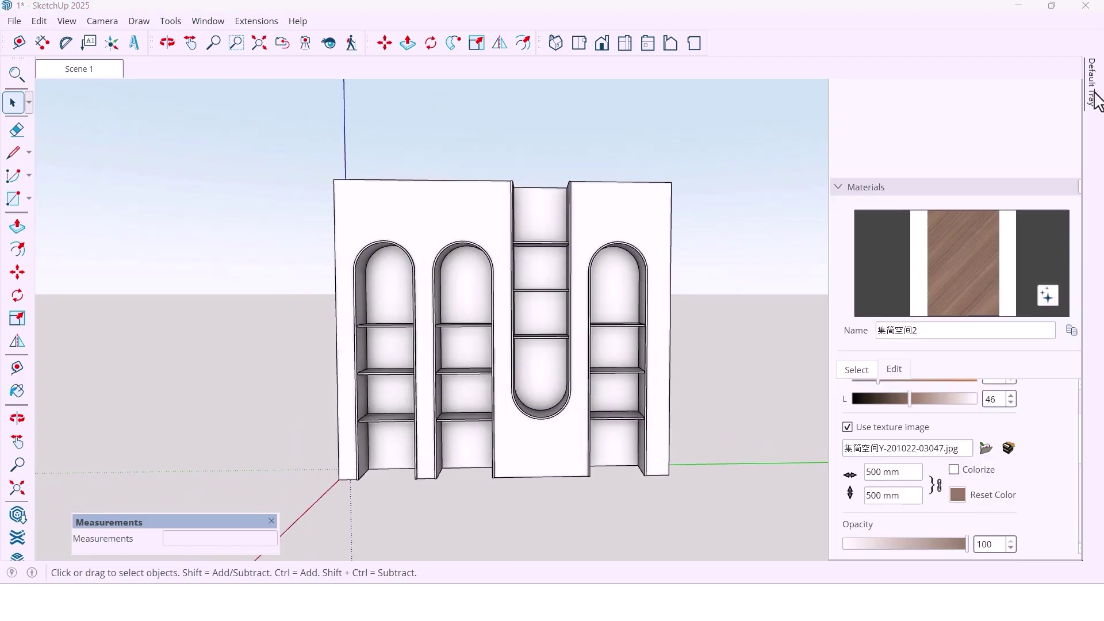
click(1063, 67)
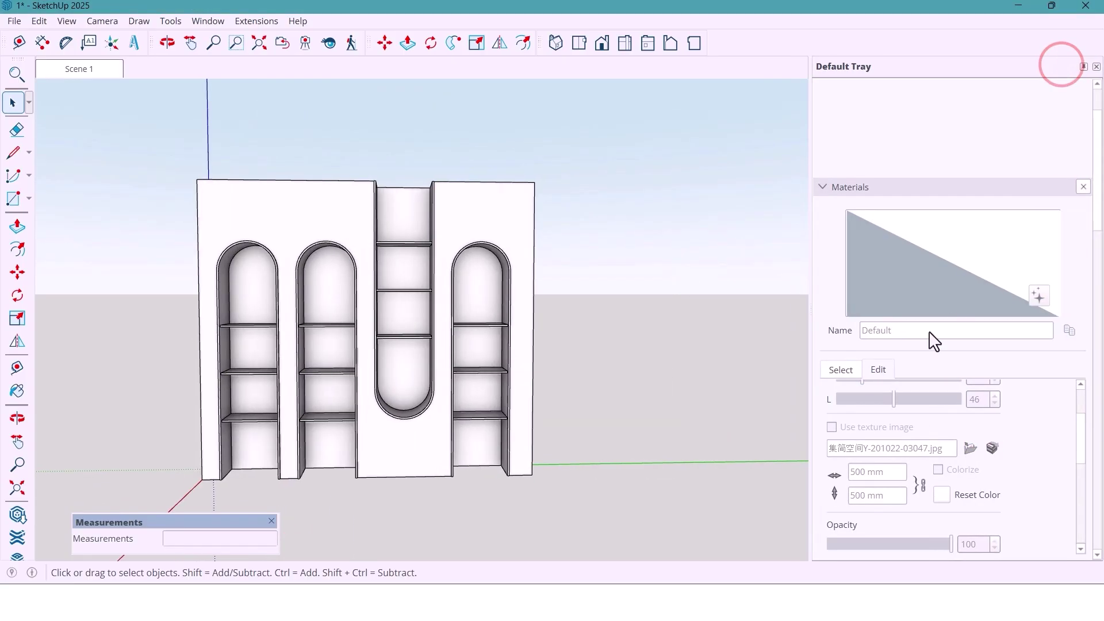
click(839, 370)
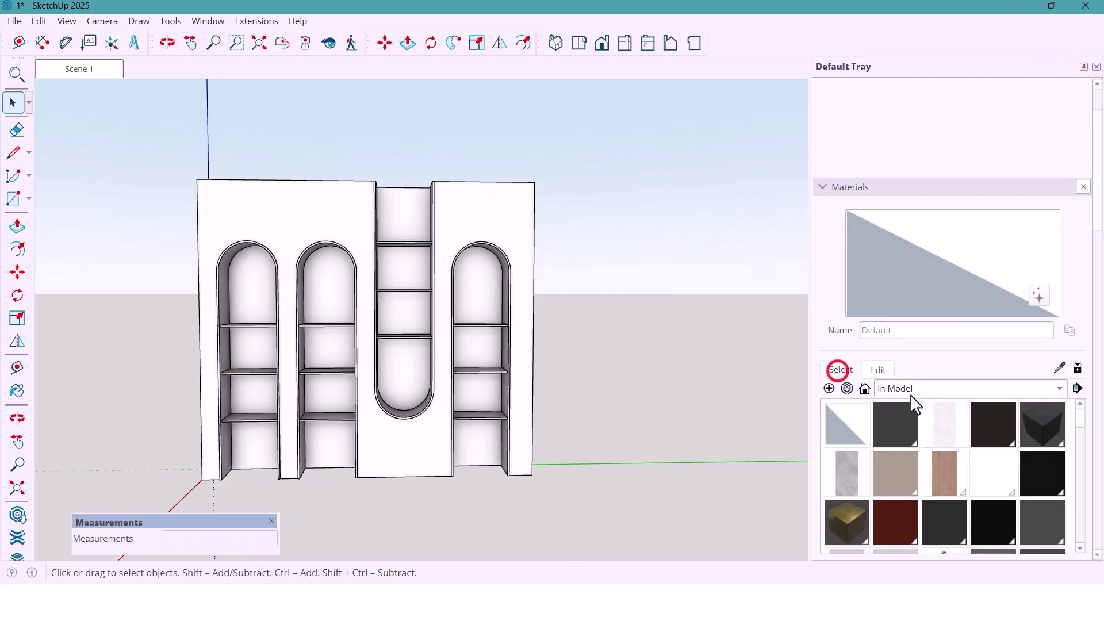
click(946, 439)
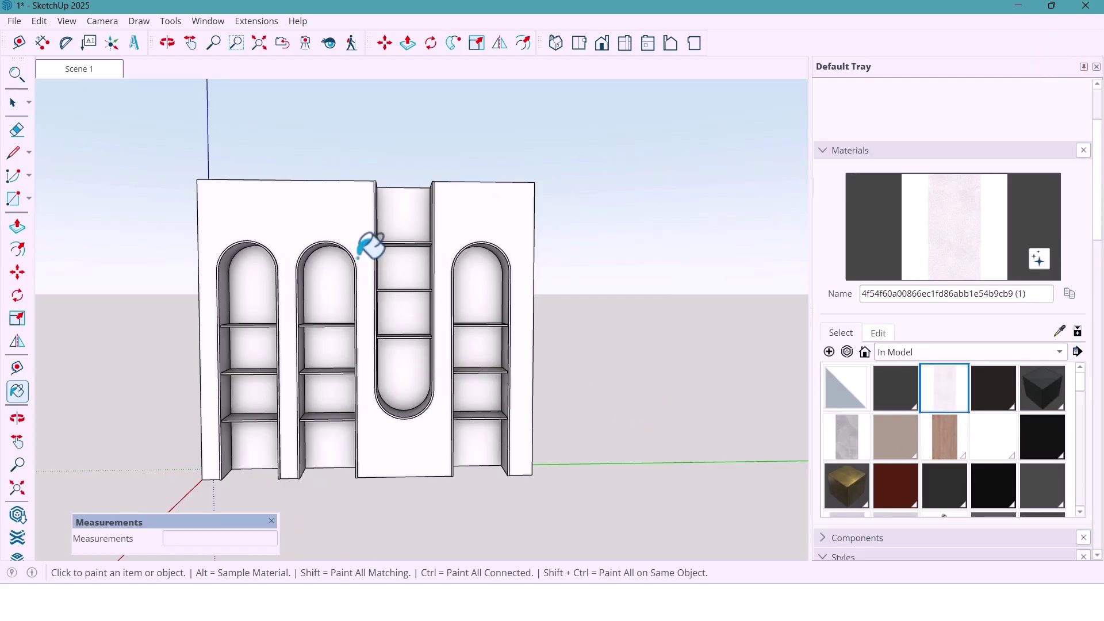
ctrl+click(308, 227)
middle_drag(451, 291, 483, 345)
click(856, 334)
- Paint the left and middle arches' front rims and inner linings with the mat4 wood
click(944, 437)
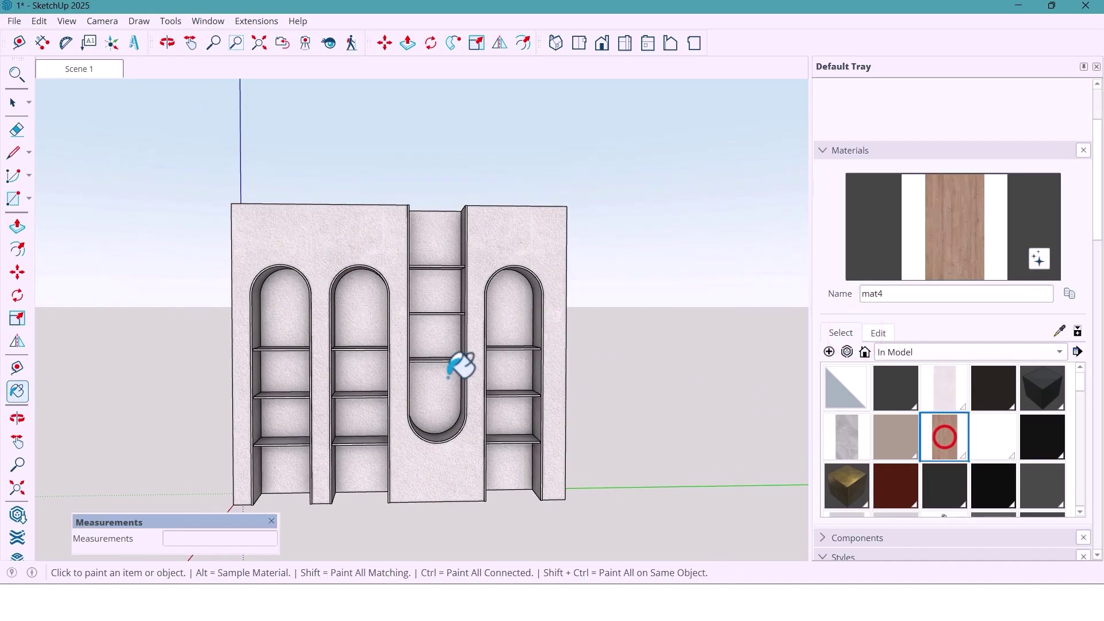
scroll(276, 299, up, 5)
click(240, 294)
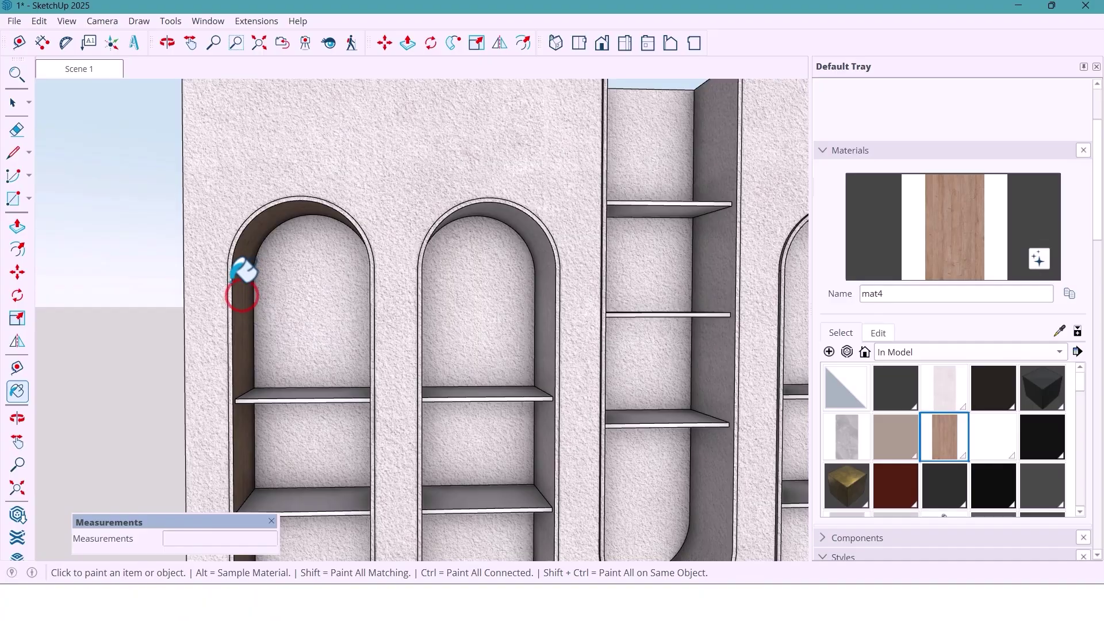
click(229, 281)
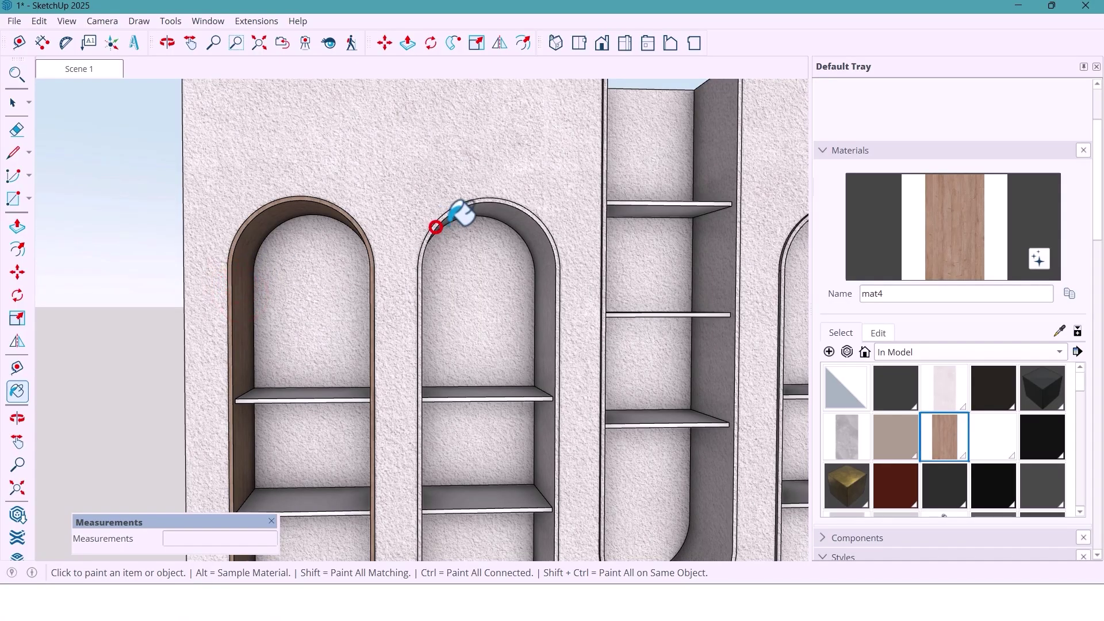
click(476, 202)
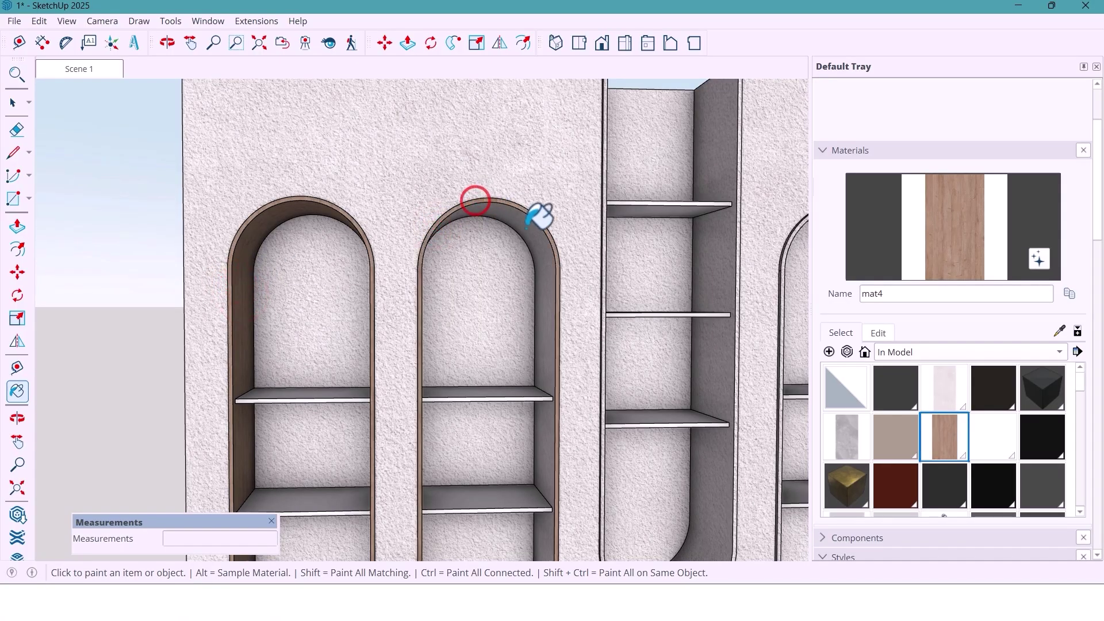
click(525, 229)
- Paint the rounded middle niche lining and the right bay's rim and side face with mat4 wood
scroll(535, 433, down, 4)
scroll(578, 466, up, 4)
scroll(586, 451, up, 2)
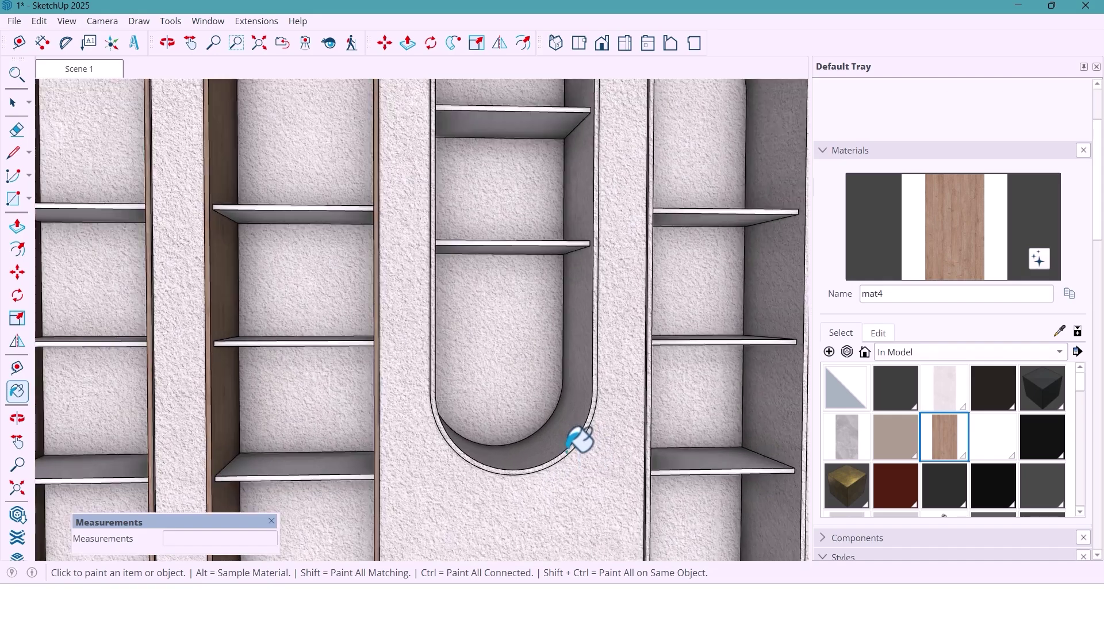
click(567, 451)
scroll(612, 467, down, 3)
scroll(692, 434, up, 5)
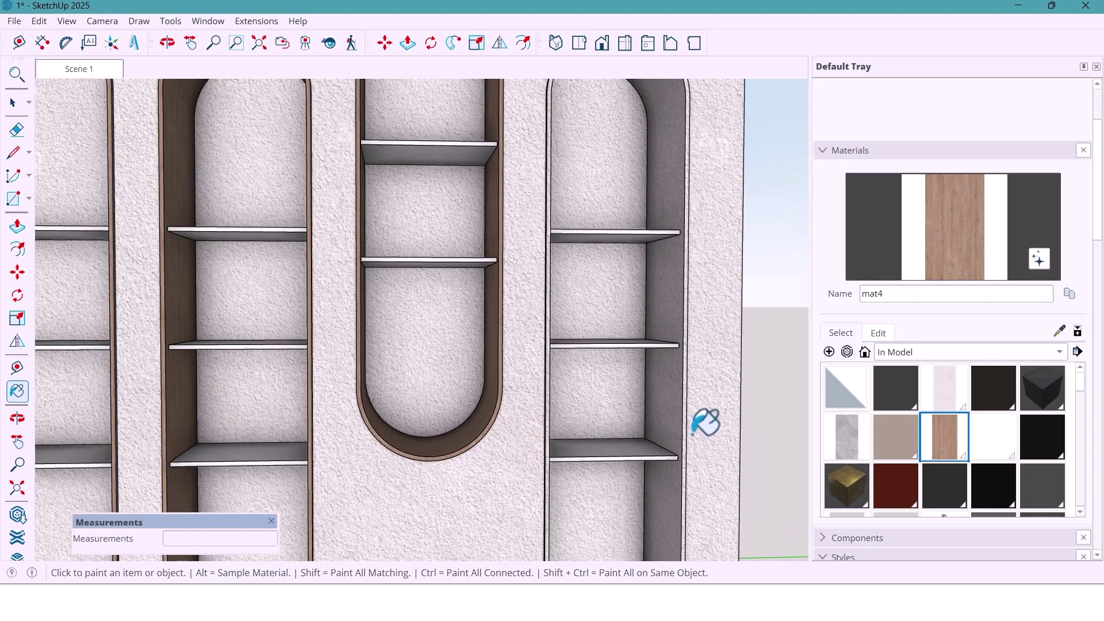
click(685, 426)
click(658, 409)
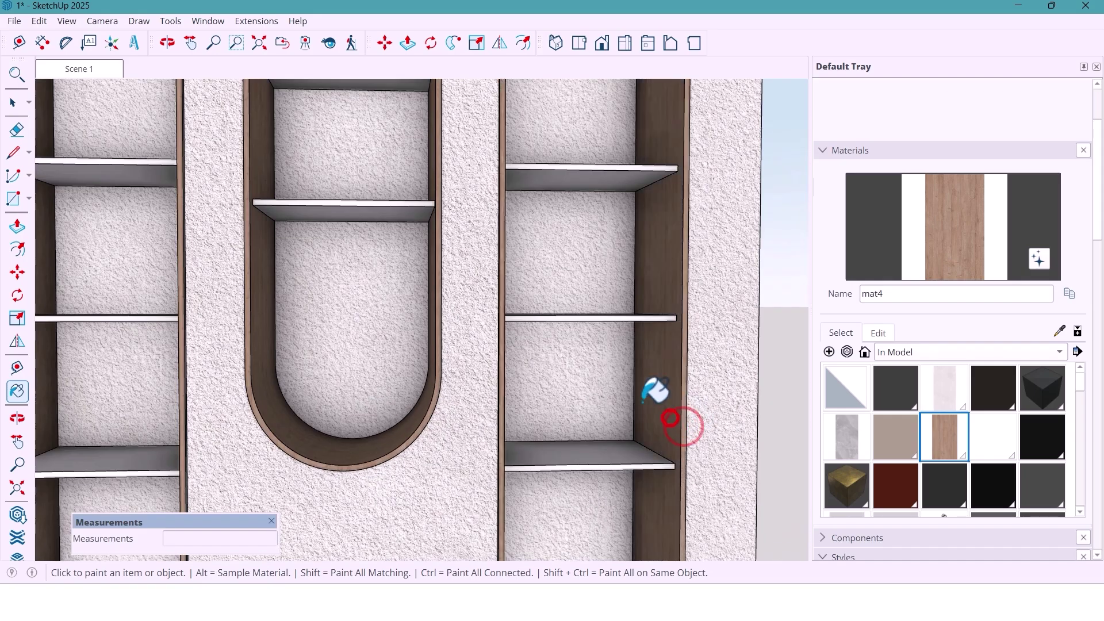
- Paint all the shelves inside the group with the mat4 wood
scroll(647, 402, down, 5)
click(414, 420)
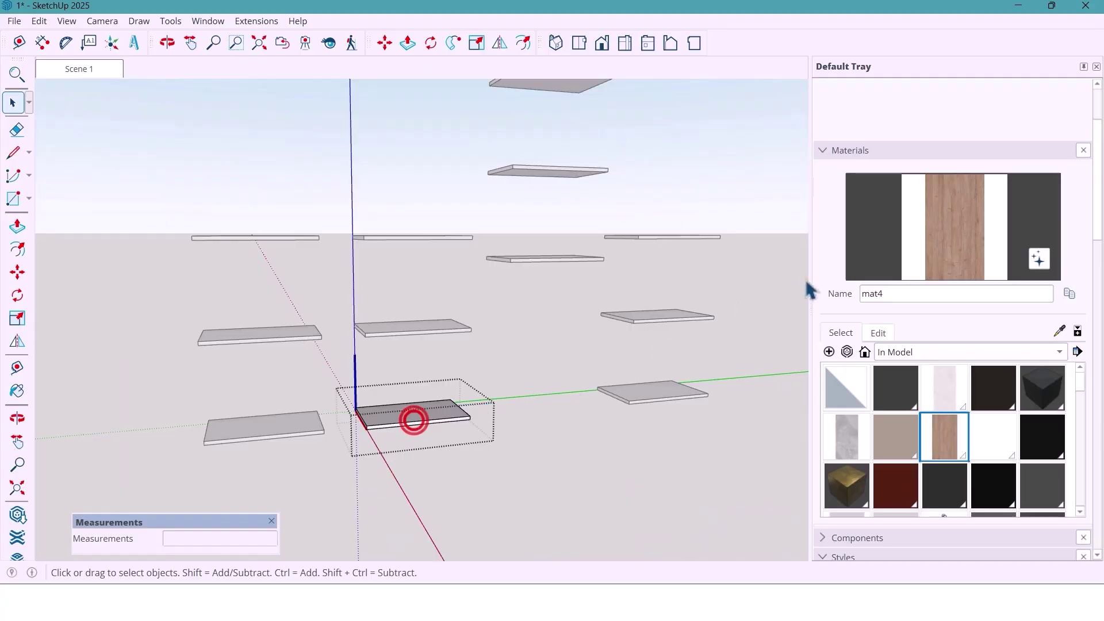
click(931, 239)
click(403, 410)
key(space)
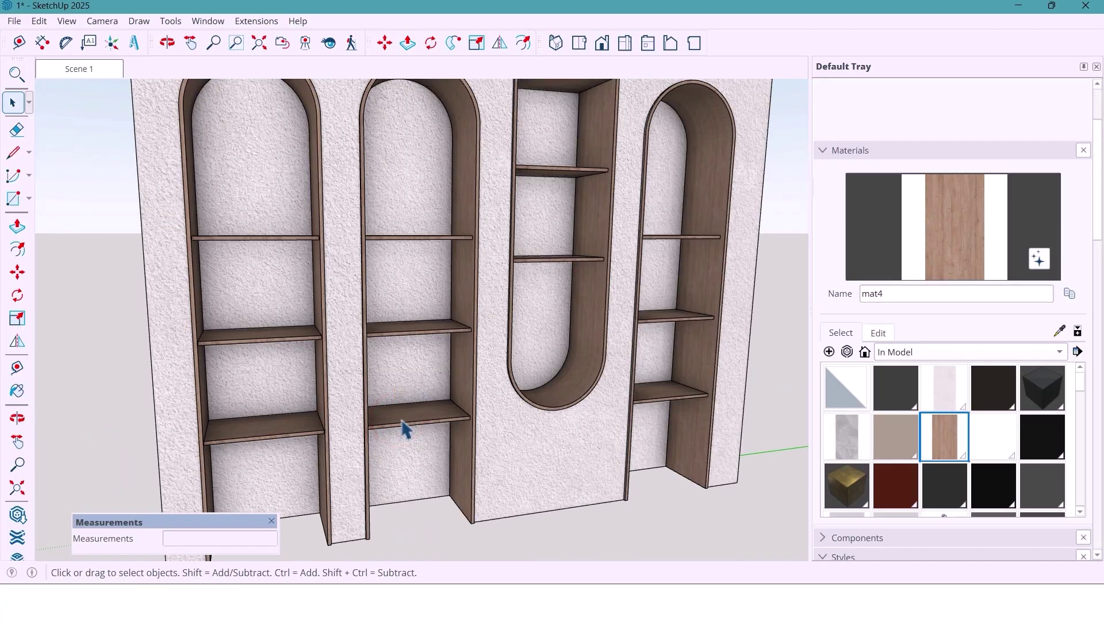
middle_drag(405, 429, 419, 407)
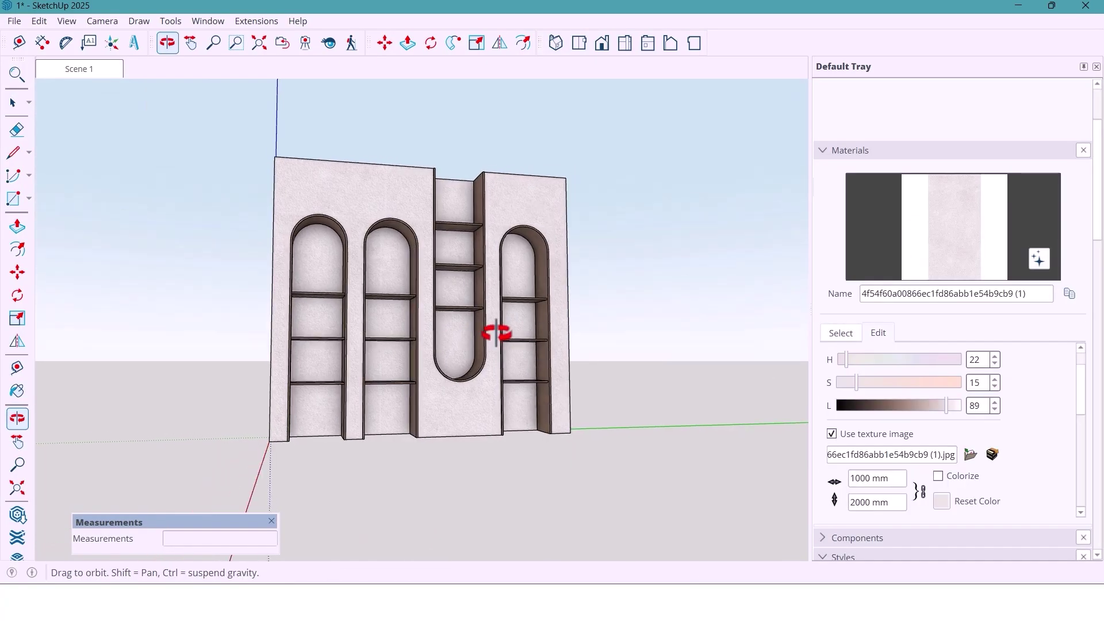
- Orbit the model to face the shelving unit front-on
drag(496, 332, 429, 370)
key(space)
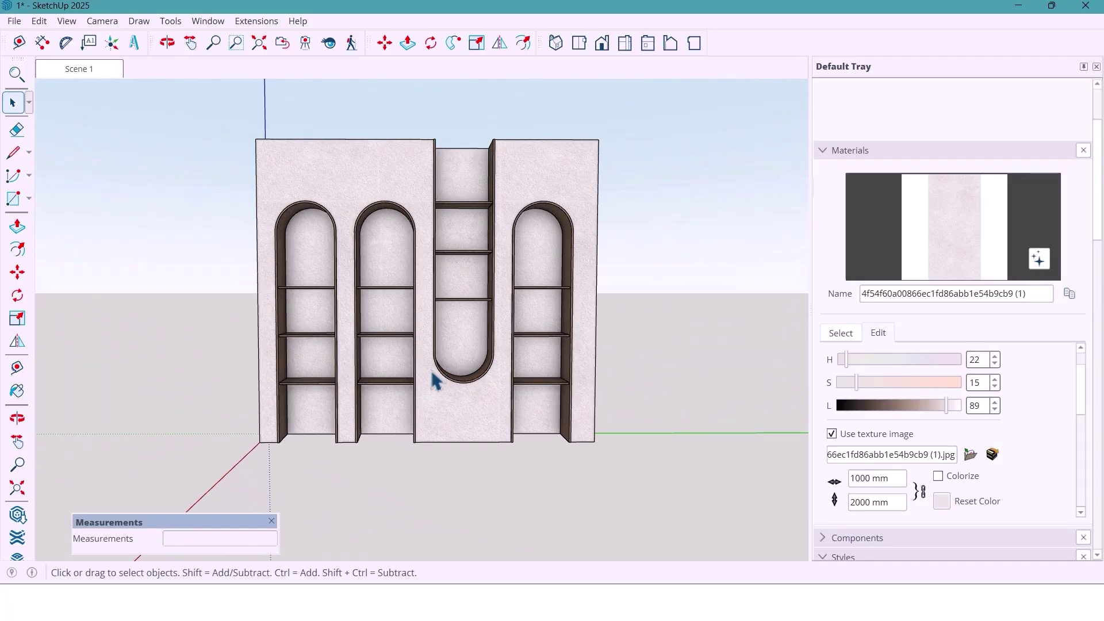
middle_drag(435, 380, 710, 175)
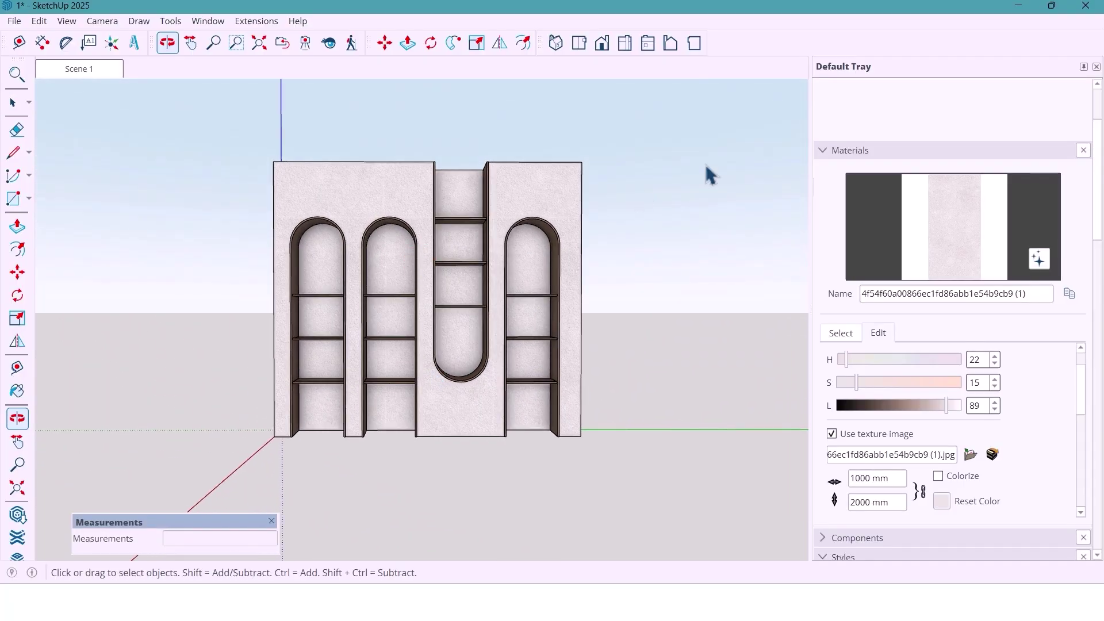
- Set the Default Tray to auto-hide and pan the model to the view centre
click(935, 66)
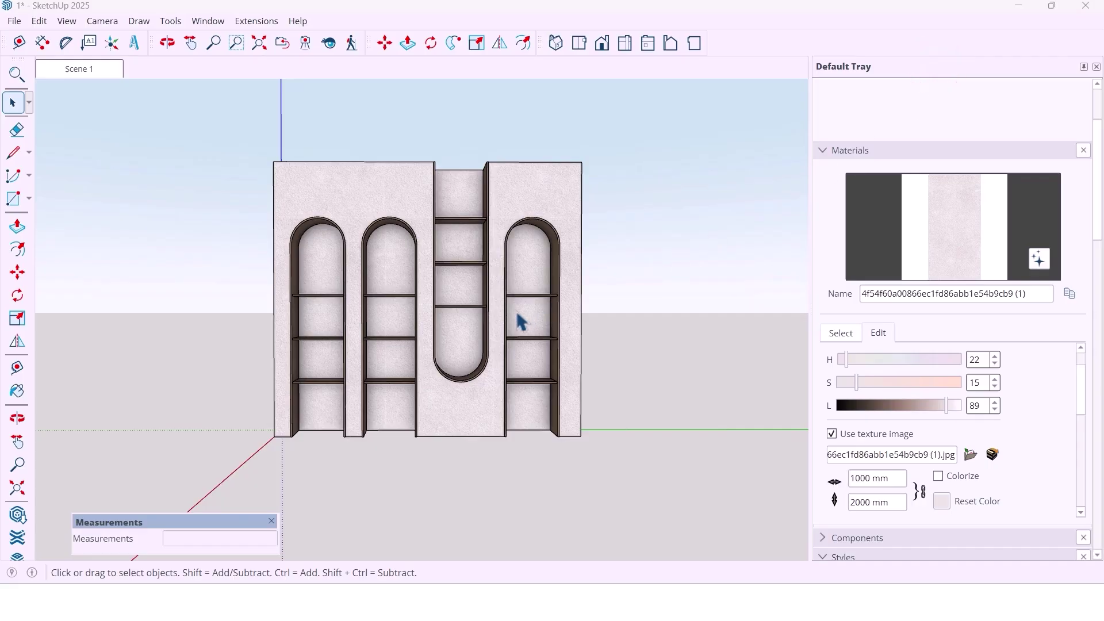
click(1083, 66)
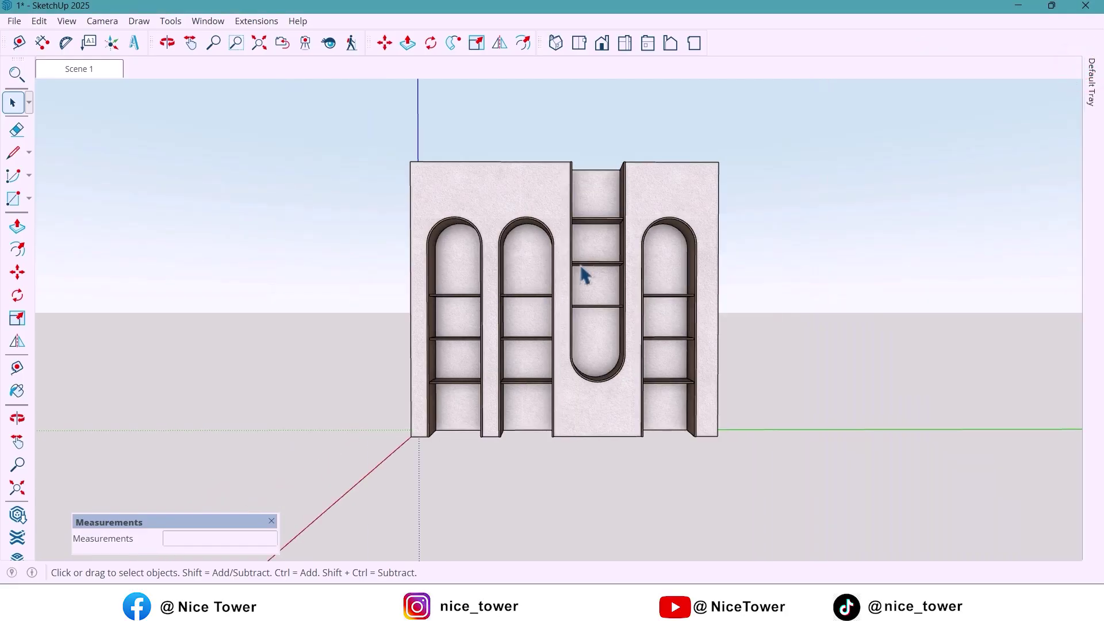
shift+middle_drag(582, 262, 564, 300)
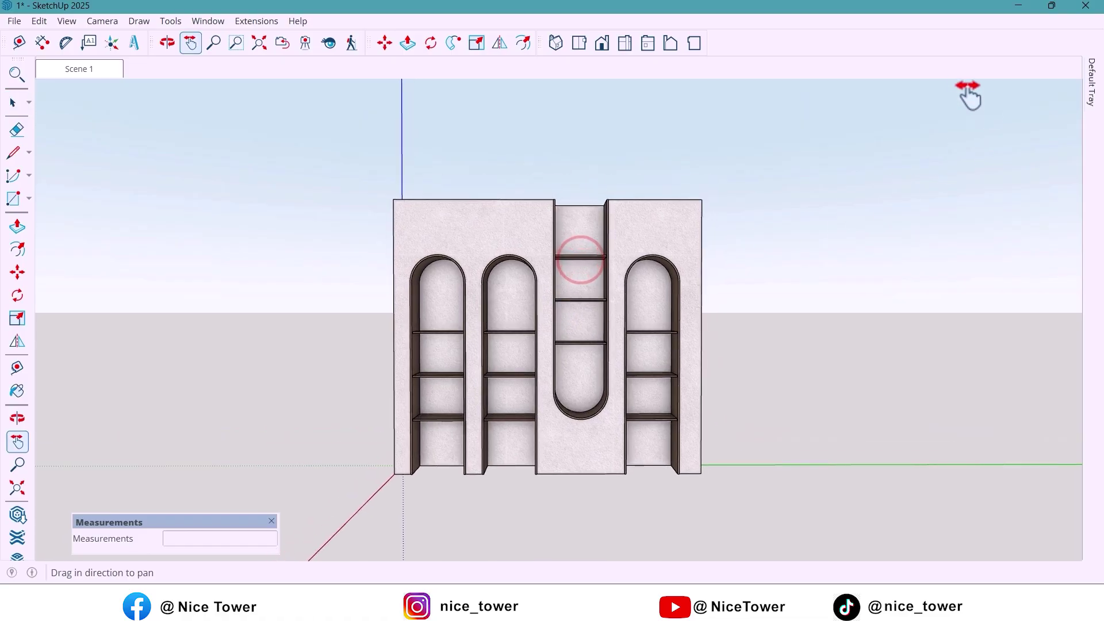
click(959, 66)
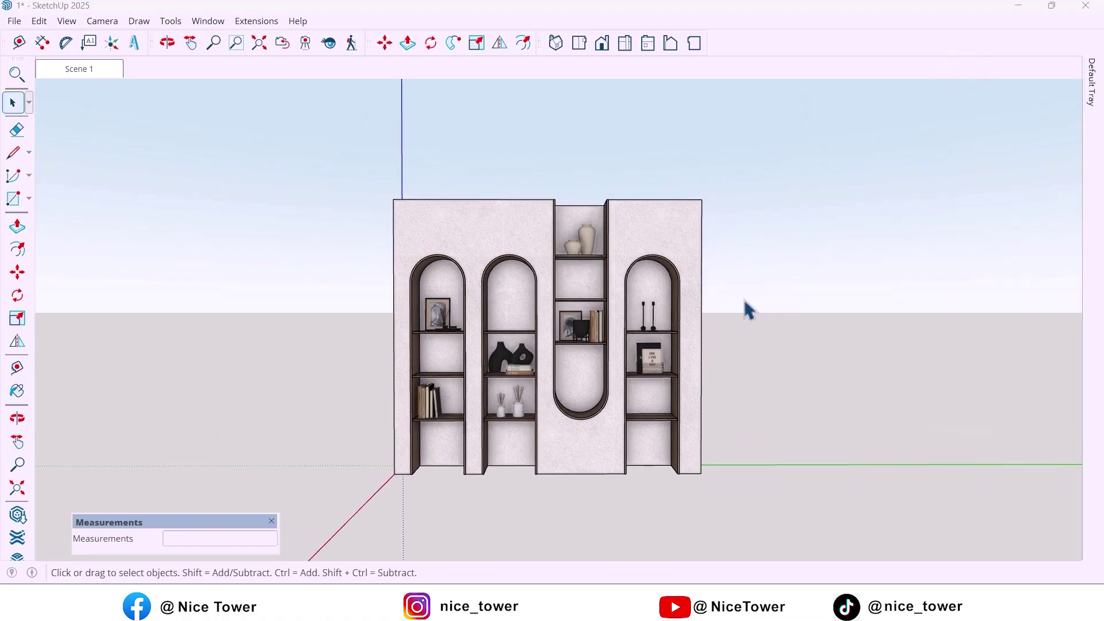
scroll(532, 394, up, 6)
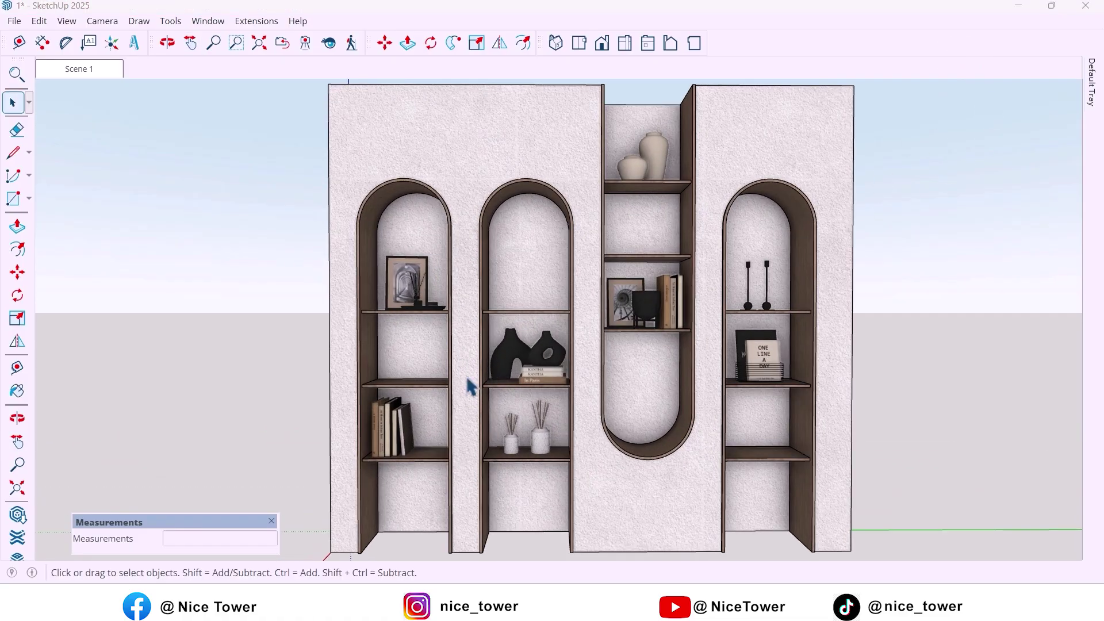
middle_drag(468, 382, 494, 380)
scroll(496, 384, down, 2)
middle_drag(573, 400, 493, 421)
scroll(551, 403, up, 6)
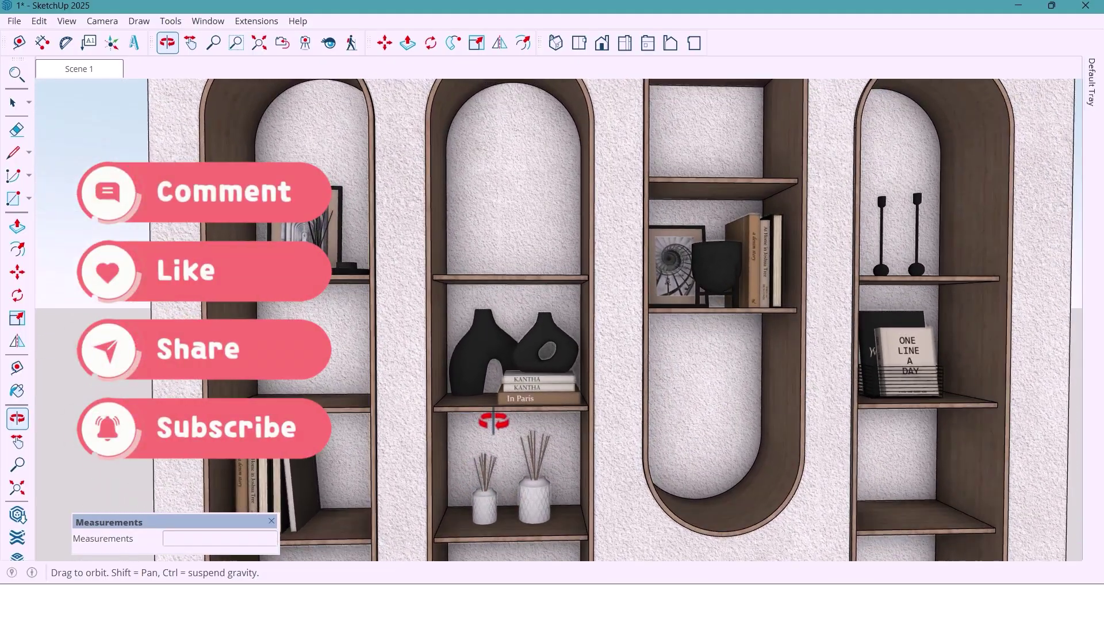
scroll(500, 418, down, 8)
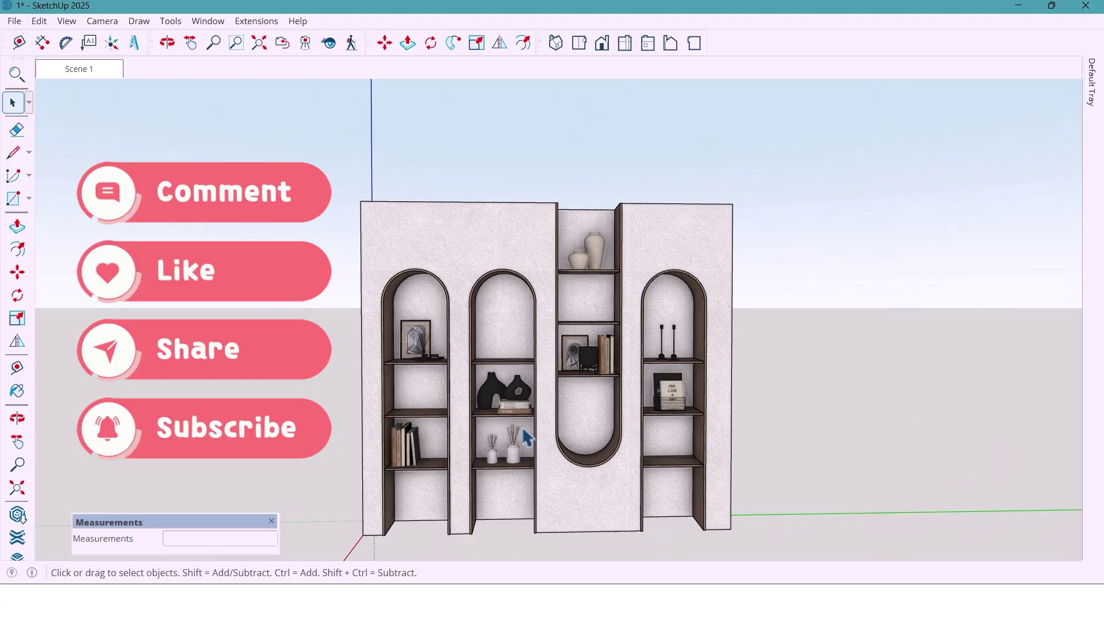